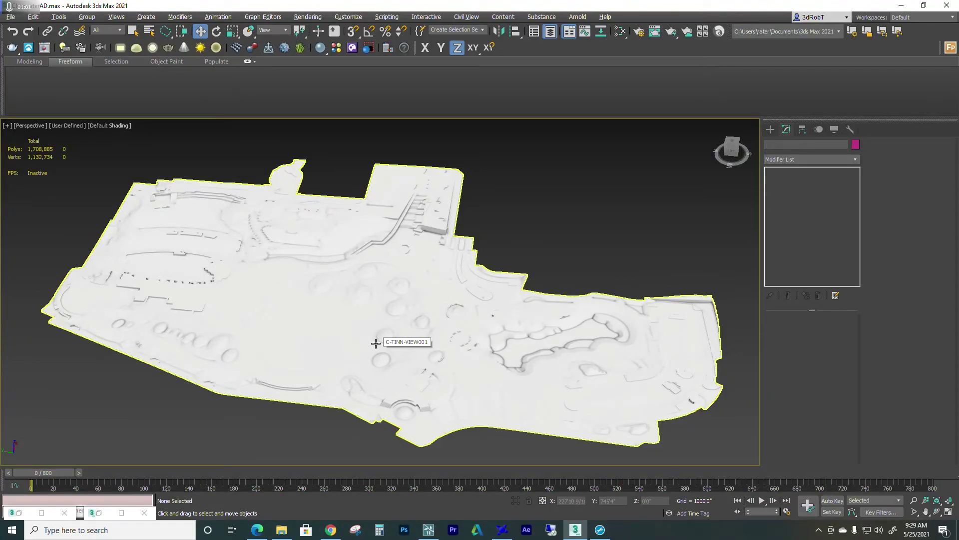
# Display edged faces on the terrain and examine its dense triangulation around the central mounded area.
pyautogui.press('F4')
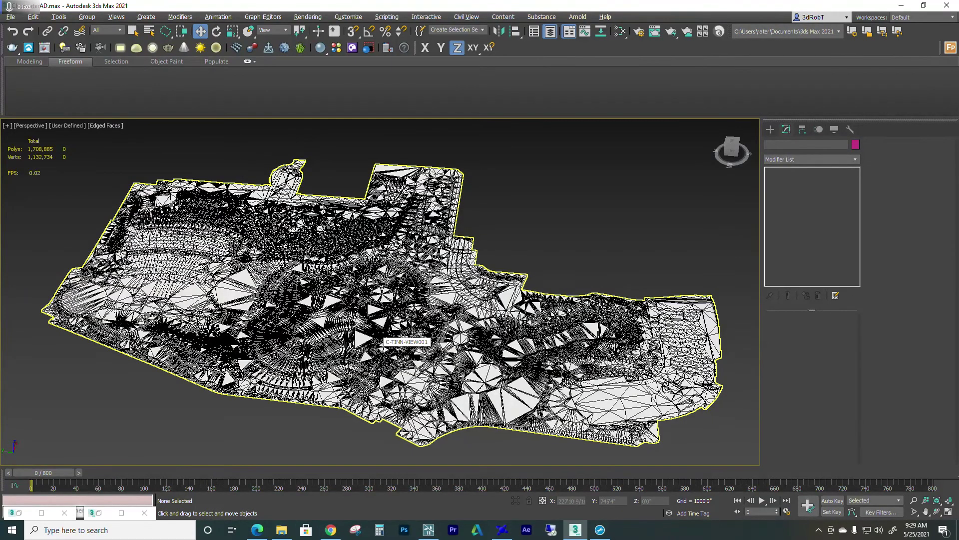
pyautogui.scroll(6, 299, 315)
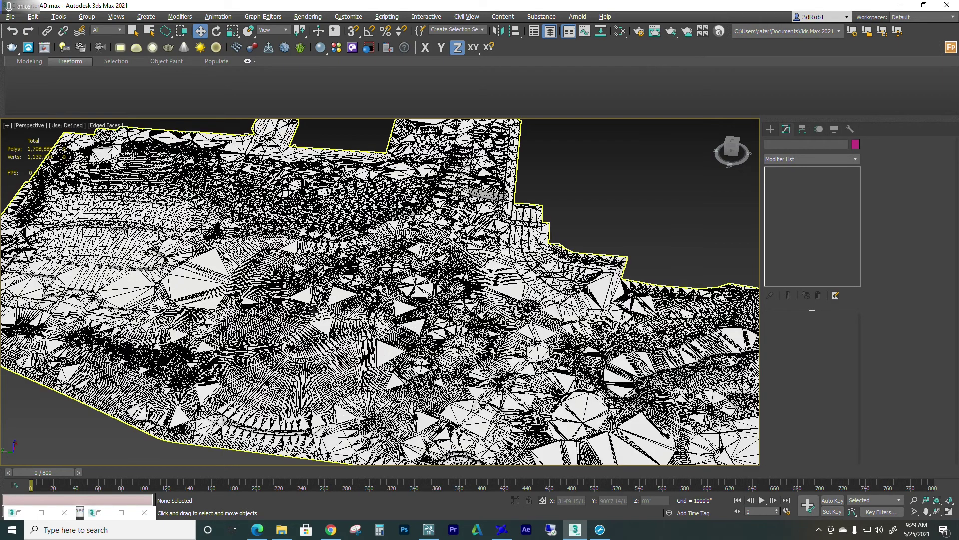
pyautogui.scroll(5, 320, 312)
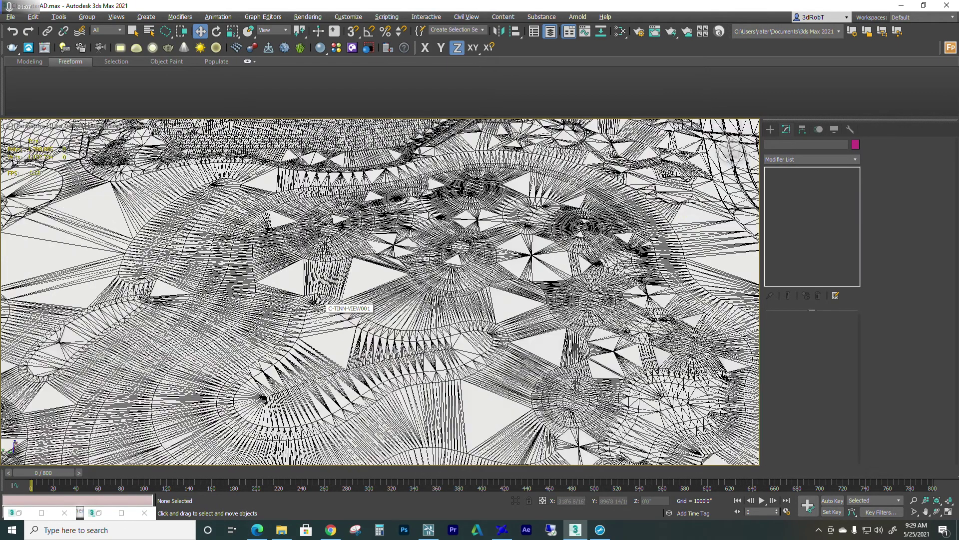
# Hide the mesh edges and examine the terrain's shaded surface around the central mounds and the stairs from several angles.
pyautogui.press('F4')
pyautogui.scroll(-8, 319, 313)
pyautogui.keyDown('alt'); pyautogui.moveTo(328, 317); pyautogui.dragTo(334, 302, button='middle'); pyautogui.keyUp('alt')
pyautogui.scroll(5, 404, 253)
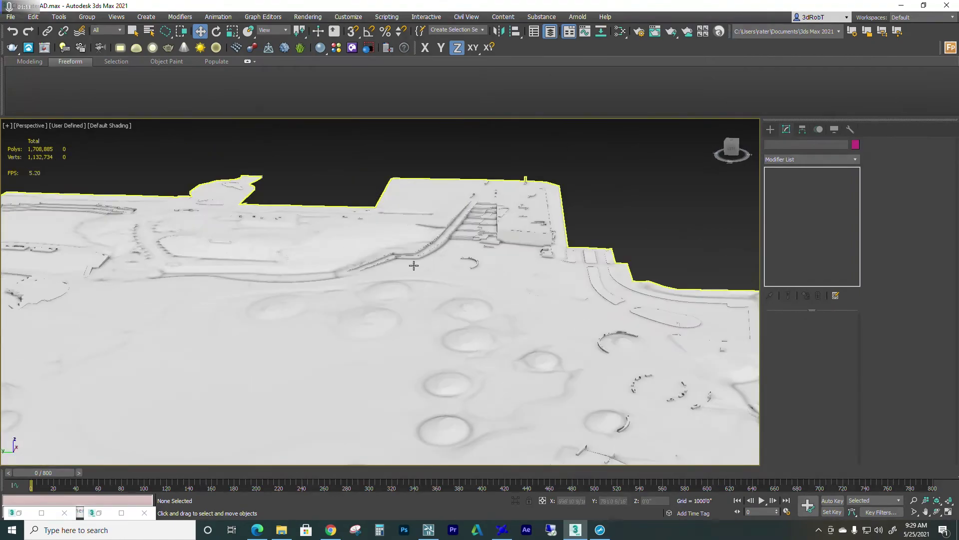
pyautogui.scroll(-5, 423, 294)
pyautogui.scroll(2, 400, 306)
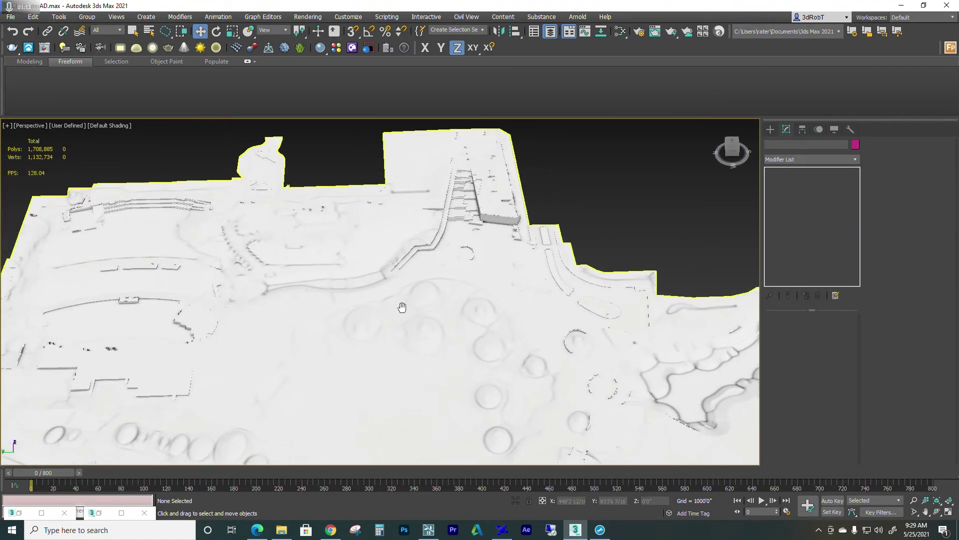
pyautogui.scroll(1, 395, 312)
pyautogui.moveTo(394, 317); pyautogui.dragTo(393, 308, button='middle')
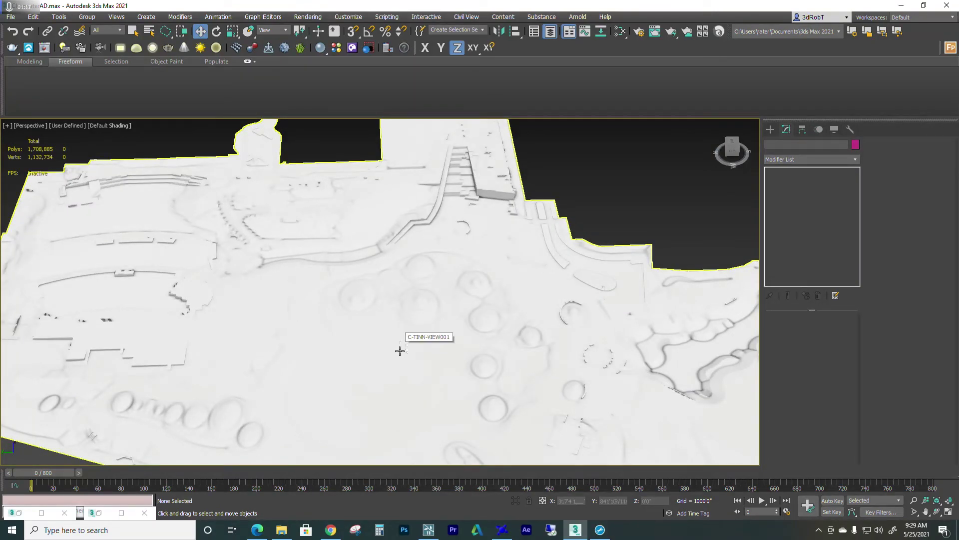
pyautogui.scroll(-2, 399, 341)
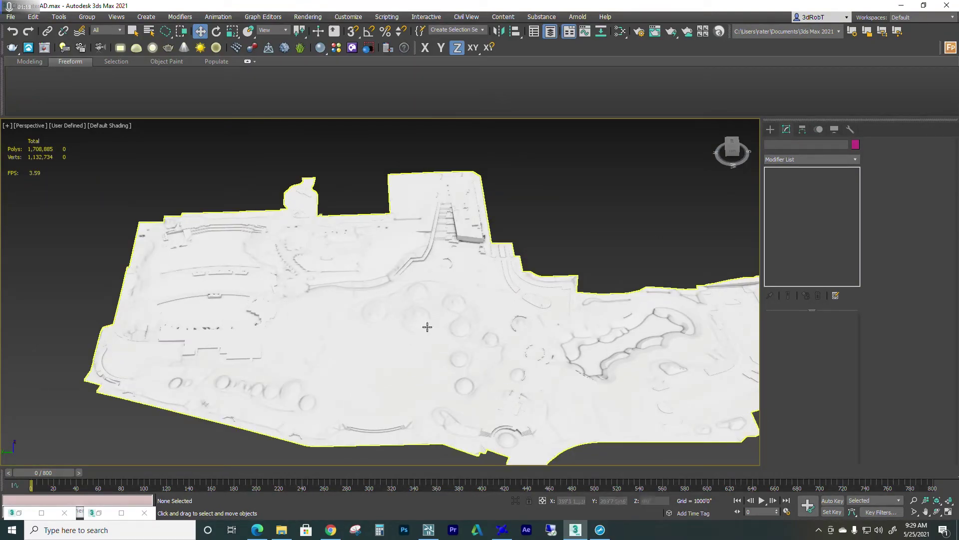
pyautogui.scroll(2, 434, 323)
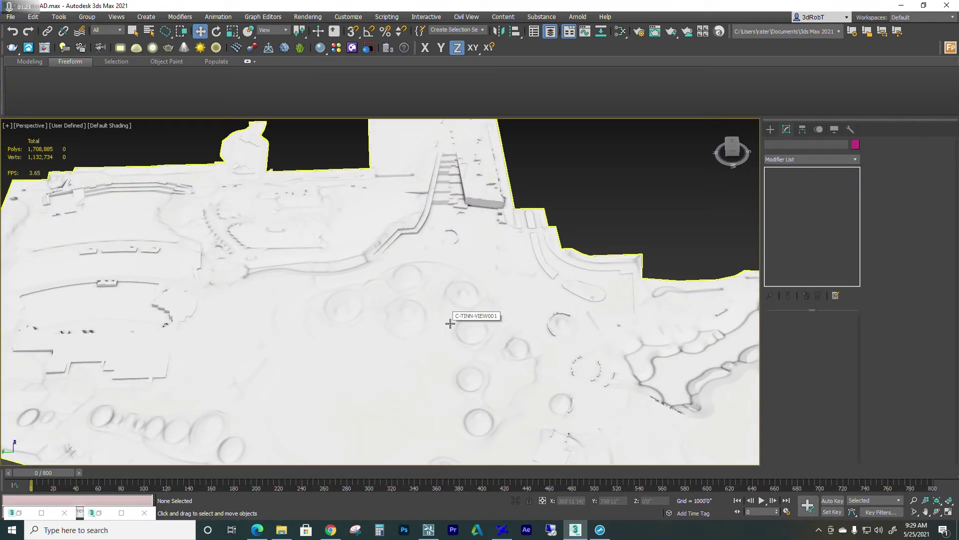
pyautogui.keyDown('alt'); pyautogui.moveTo(445, 317); pyautogui.dragTo(435, 254, button='middle'); pyautogui.keyUp('alt')
pyautogui.scroll(1, 435, 254)
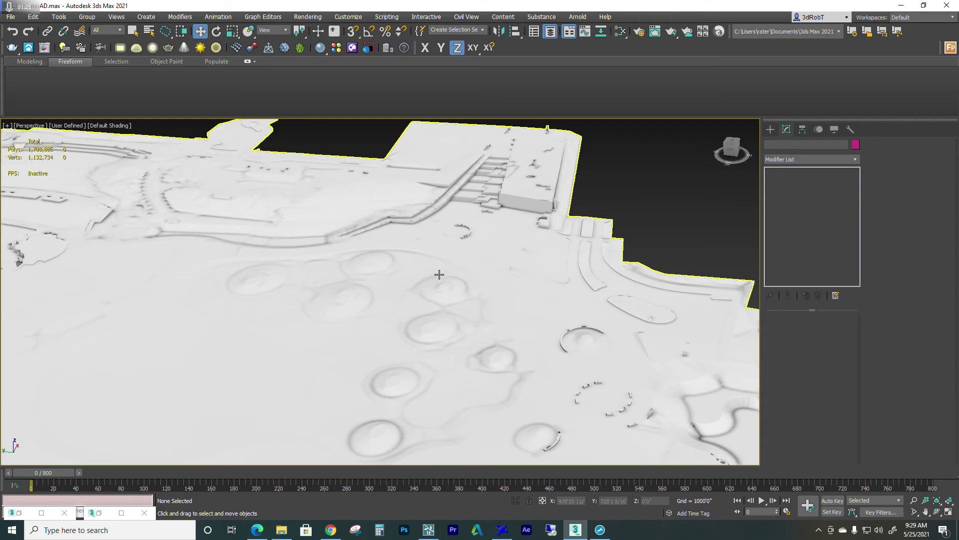
pyautogui.moveTo(427, 266); pyautogui.dragTo(439, 288, button='middle')
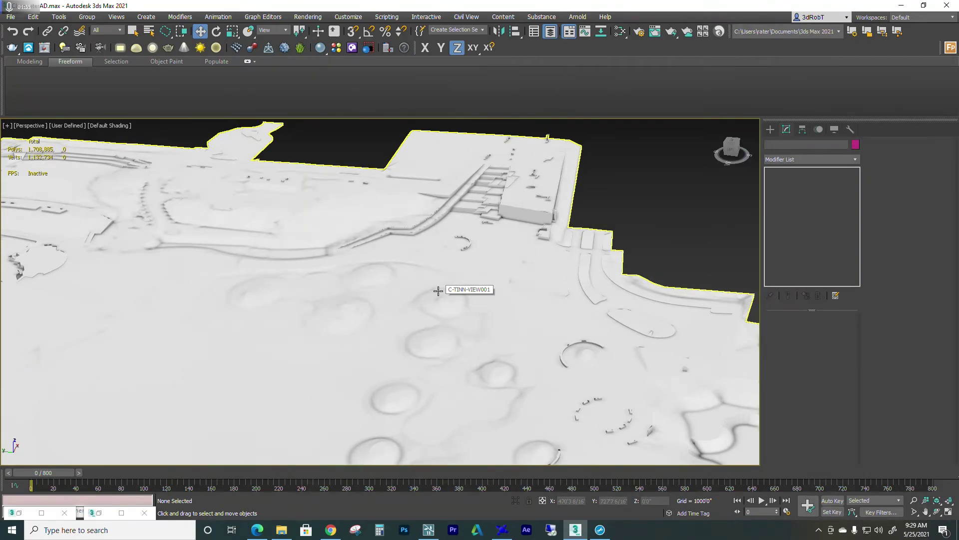
pyautogui.scroll(-2, 432, 300)
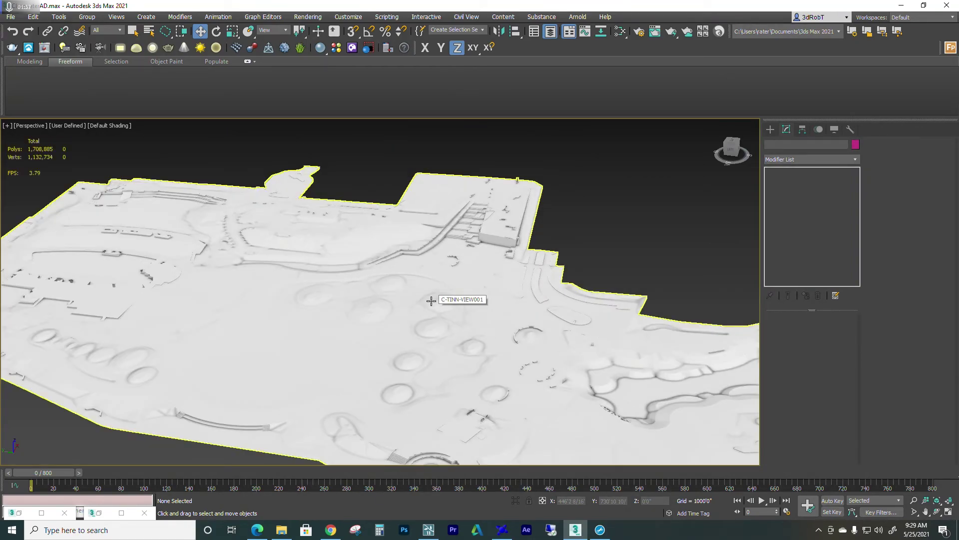
pyautogui.scroll(4, 431, 300)
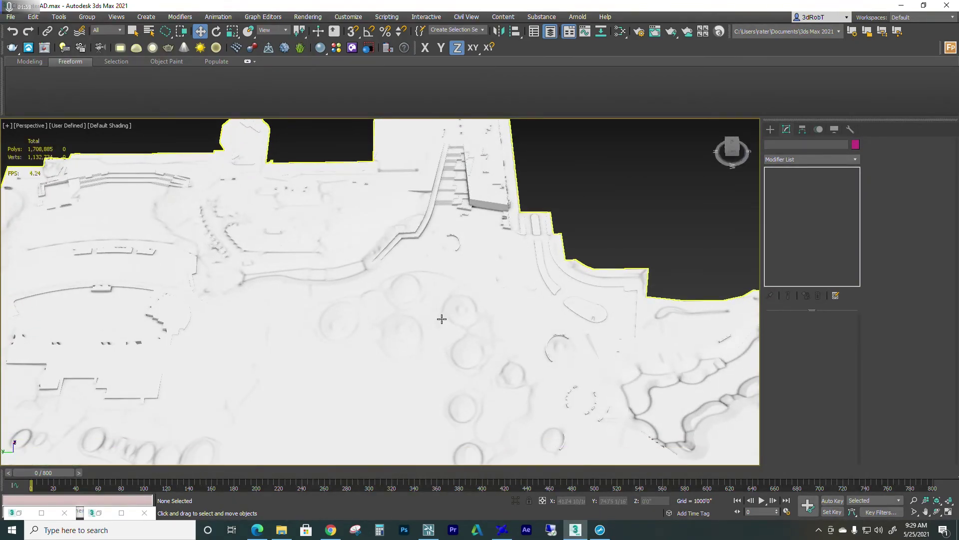
pyautogui.moveTo(442, 316); pyautogui.dragTo(439, 310, button='middle')
# Show the mesh edges again, add an Edit Poly modifier to the C-TINN-VIEW001 terrain and enter polygon level.
pyautogui.press('F4')
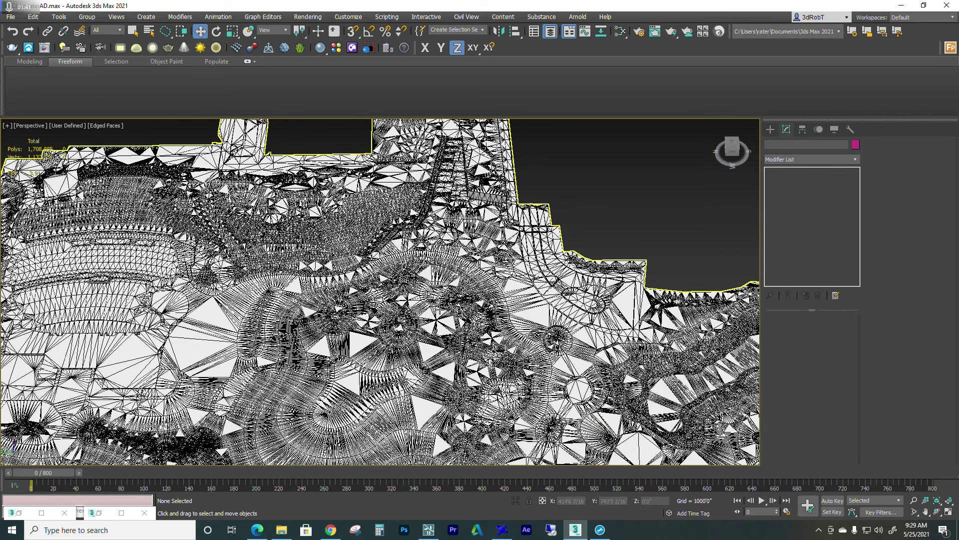
pyautogui.click(439, 310)
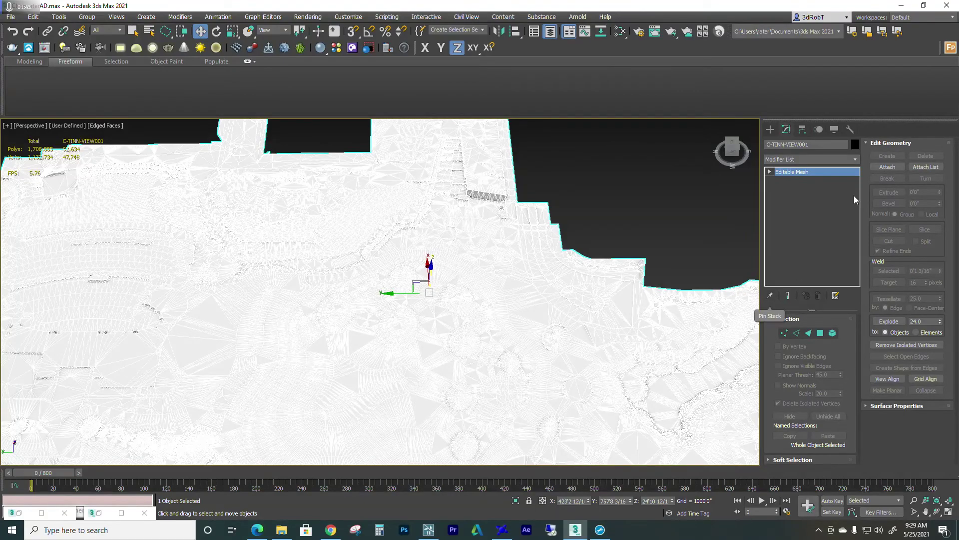
pyautogui.click(854, 159)
pyautogui.press('r')
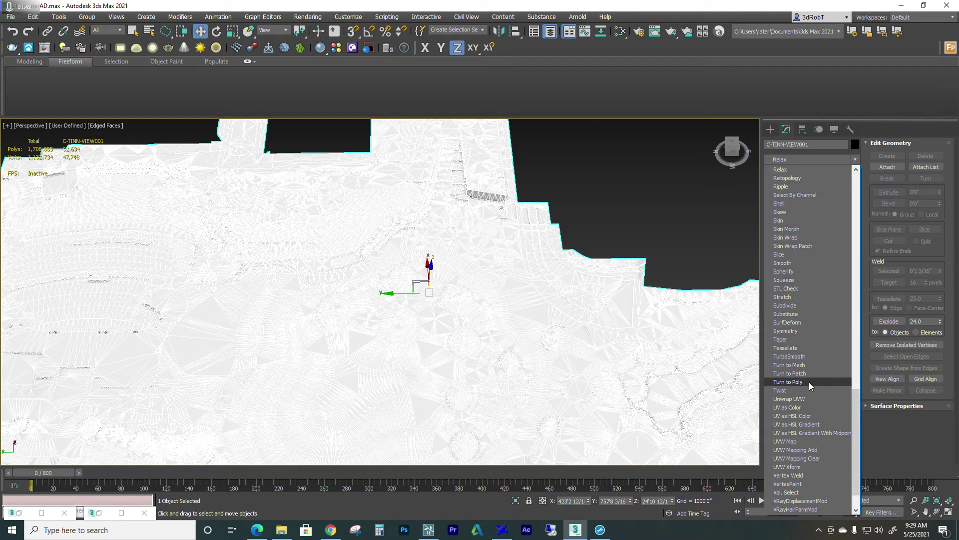
pyautogui.press('e')
pyautogui.click(813, 196)
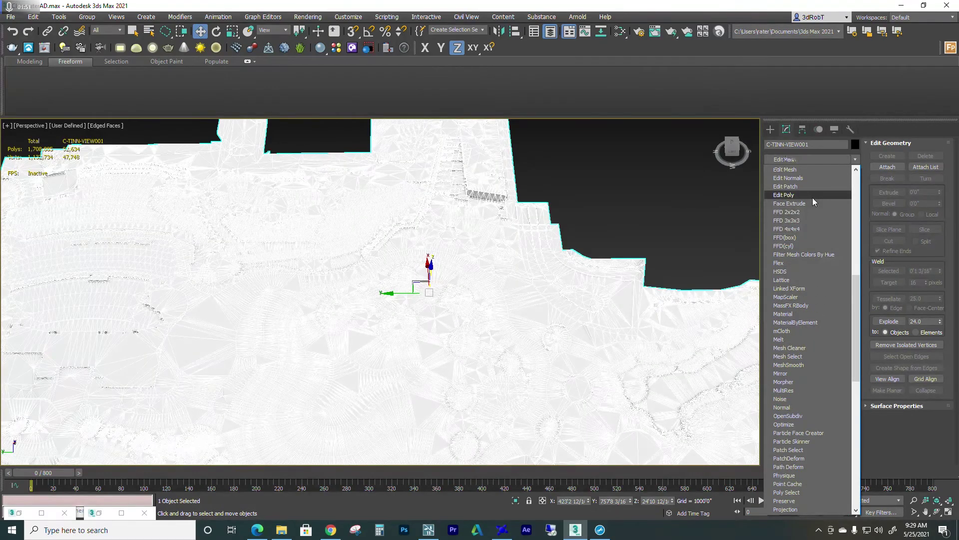
pyautogui.click(918, 156)
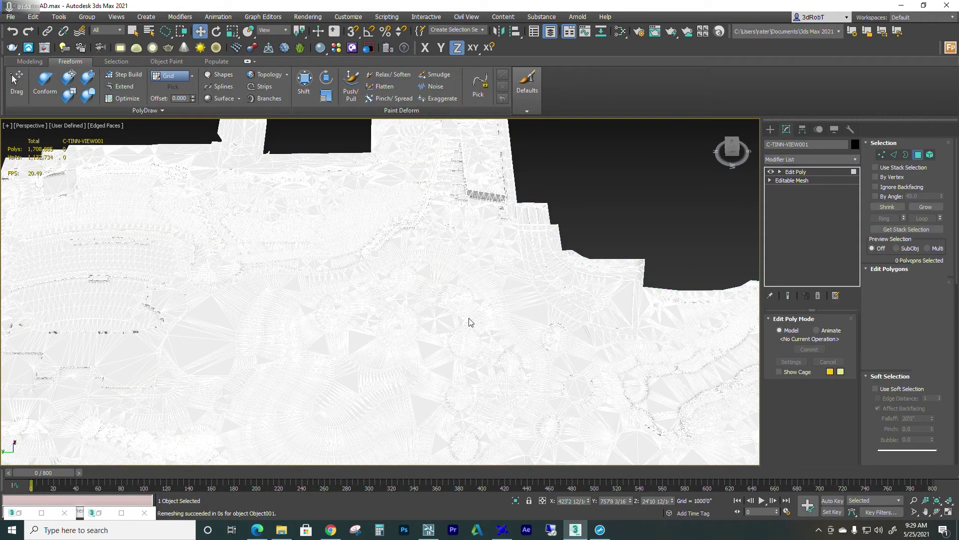
# In the top view, select the polygons covering the terrain's central mounded area up to its curved outline.
pyautogui.click(423, 344)
pyautogui.press('t')
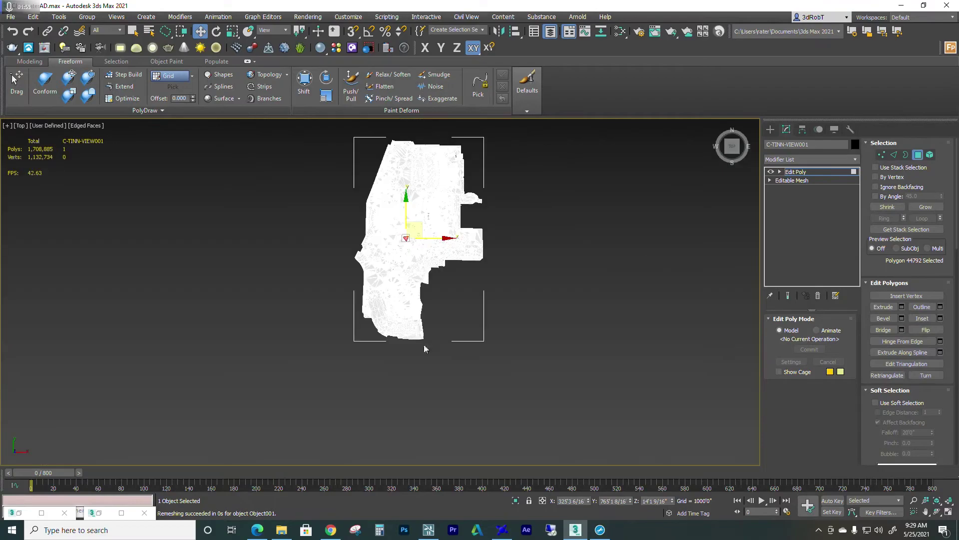
pyautogui.press('z')
pyautogui.scroll(-10, 406, 287)
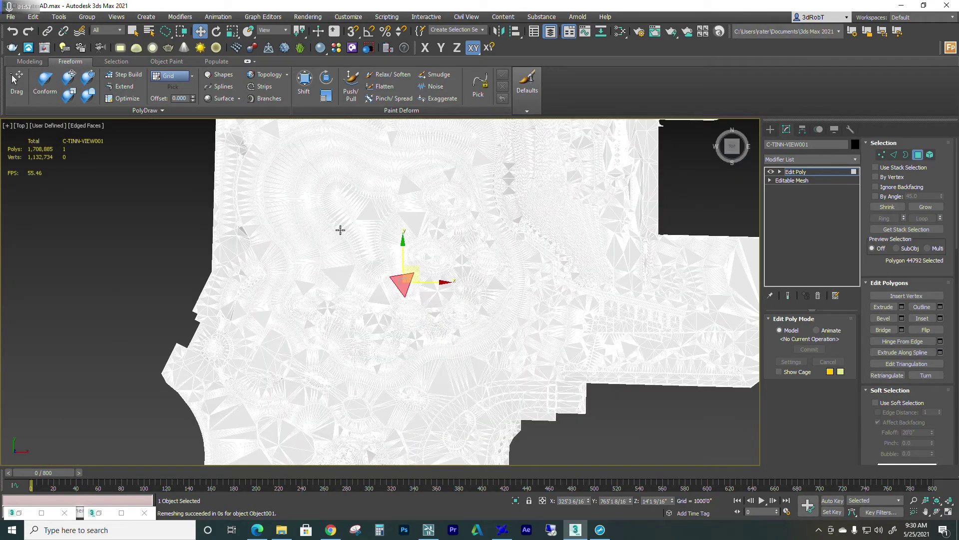
pyautogui.moveTo(340, 229); pyautogui.dragTo(361, 280, button='middle')
pyautogui.scroll(3, 352, 245)
pyautogui.moveTo(352, 245); pyautogui.dragTo(352, 258, button='middle')
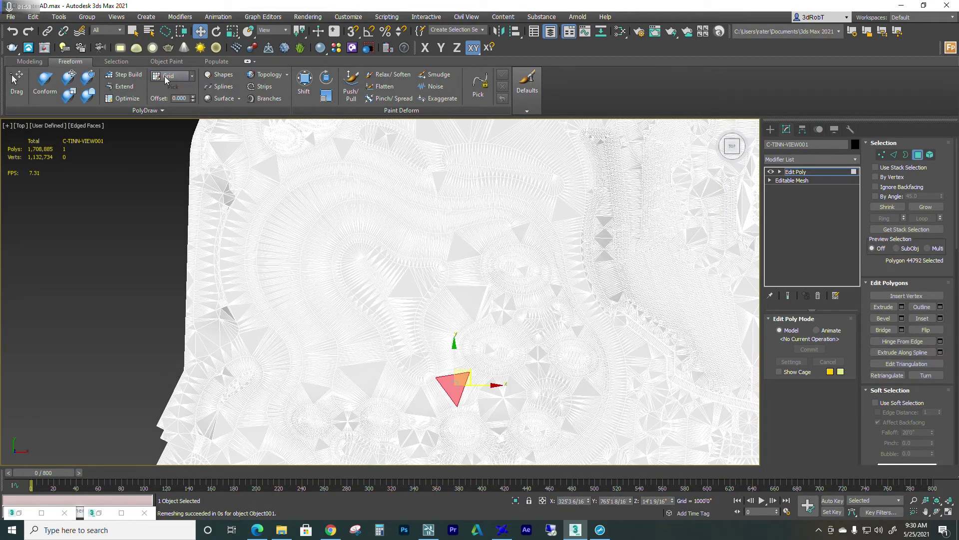
pyautogui.press('q')
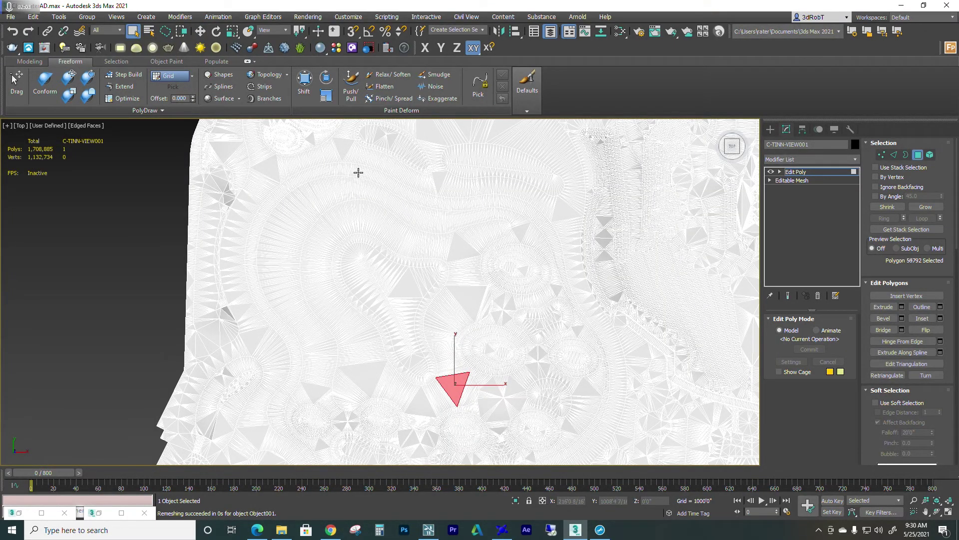
pyautogui.moveTo(358, 173)
pyautogui.mouseDown()
pyautogui.moveTo(285, 197)
pyautogui.moveTo(259, 238)
pyautogui.moveTo(254, 284)
pyautogui.moveTo(298, 354)
pyautogui.moveTo(284, 421)
pyautogui.moveTo(346, 451)
pyautogui.moveTo(572, 449)
pyautogui.moveTo(603, 403)
pyautogui.moveTo(609, 365)
pyautogui.moveTo(552, 242)
pyautogui.moveTo(525, 215)
pyautogui.moveTo(418, 201)
pyautogui.moveTo(385, 184)
pyautogui.mouseUp()
pyautogui.moveTo(510, 250); pyautogui.dragTo(530, 136, button='middle')
pyautogui.keyDown('alt'); pyautogui.moveTo(662, 212); pyautogui.dragTo(655, 204); pyautogui.keyUp('alt')
pyautogui.scroll(5, 635, 216)
pyautogui.moveTo(479, 260)
pyautogui.keyDown('ctrl'); pyautogui.mouseDown()
pyautogui.moveTo(497, 239)
pyautogui.moveTo(552, 231)
pyautogui.moveTo(569, 299)
pyautogui.mouseUp(); pyautogui.keyUp('ctrl')
pyautogui.scroll(-4, 569, 299)
pyautogui.moveTo(475, 281); pyautogui.dragTo(596, 247, button='middle')
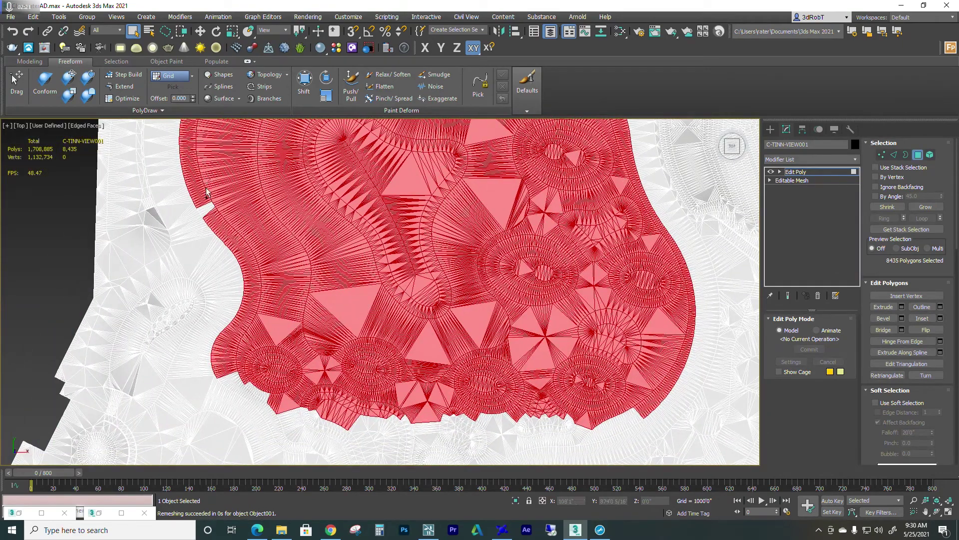
# Add the missed polygons along the mounded area's outer edge to the selection to complete its curved outline.
pyautogui.moveTo(208, 214)
pyautogui.keyDown('ctrl'); pyautogui.mouseDown()
pyautogui.moveTo(231, 204)
pyautogui.moveTo(219, 199)
pyautogui.mouseUp(); pyautogui.keyUp('ctrl')
pyautogui.moveTo(259, 324)
pyautogui.mouseDown(button='middle')
pyautogui.moveTo(284, 248)
pyautogui.moveTo(278, 177)
pyautogui.mouseUp(button='middle')
pyautogui.scroll(2, 286, 265)
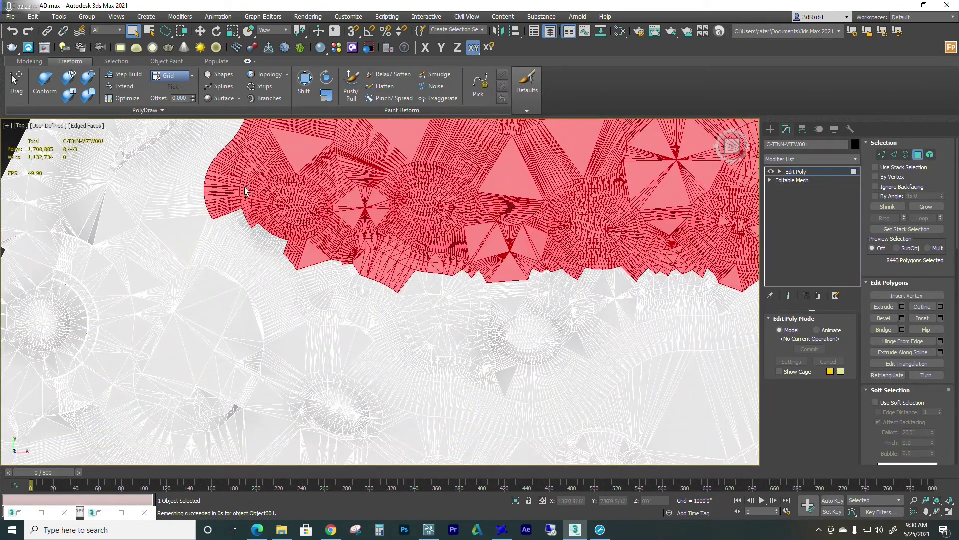
pyautogui.moveTo(229, 200)
pyautogui.keyDown('ctrl'); pyautogui.mouseDown()
pyautogui.moveTo(313, 315)
pyautogui.moveTo(376, 333)
pyautogui.moveTo(430, 375)
pyautogui.moveTo(509, 391)
pyautogui.moveTo(600, 337)
pyautogui.moveTo(737, 304)
pyautogui.moveTo(750, 289)
pyautogui.mouseUp(); pyautogui.keyUp('ctrl')
pyautogui.moveTo(620, 254); pyautogui.dragTo(495, 238, button='middle')
pyautogui.moveTo(598, 272); pyautogui.dragTo(452, 265, button='middle')
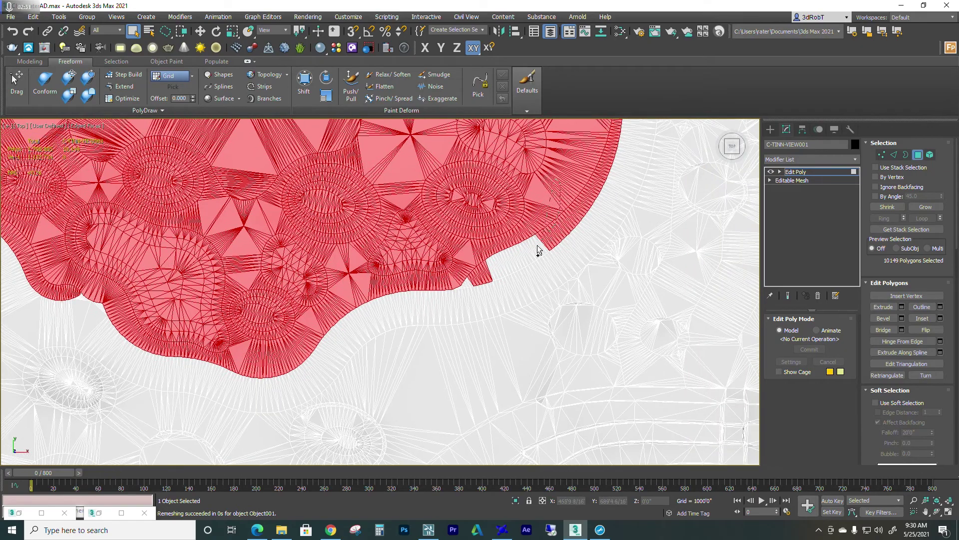
pyautogui.moveTo(537, 245)
pyautogui.keyDown('ctrl'); pyautogui.mouseDown()
pyautogui.moveTo(426, 308)
pyautogui.moveTo(421, 291)
pyautogui.mouseUp(); pyautogui.keyUp('ctrl')
pyautogui.scroll(7, 462, 285)
pyautogui.scroll(-15, 419, 296)
# Return to the perspective view and detach the selected polygons as a separate object, keeping the suggested name.
pyautogui.moveTo(419, 296)
pyautogui.keyDown('alt'); pyautogui.mouseDown(button='middle')
pyautogui.moveTo(456, 265)
pyautogui.moveTo(413, 277)
pyautogui.mouseUp(button='middle'); pyautogui.keyUp('alt')
pyautogui.press('p')
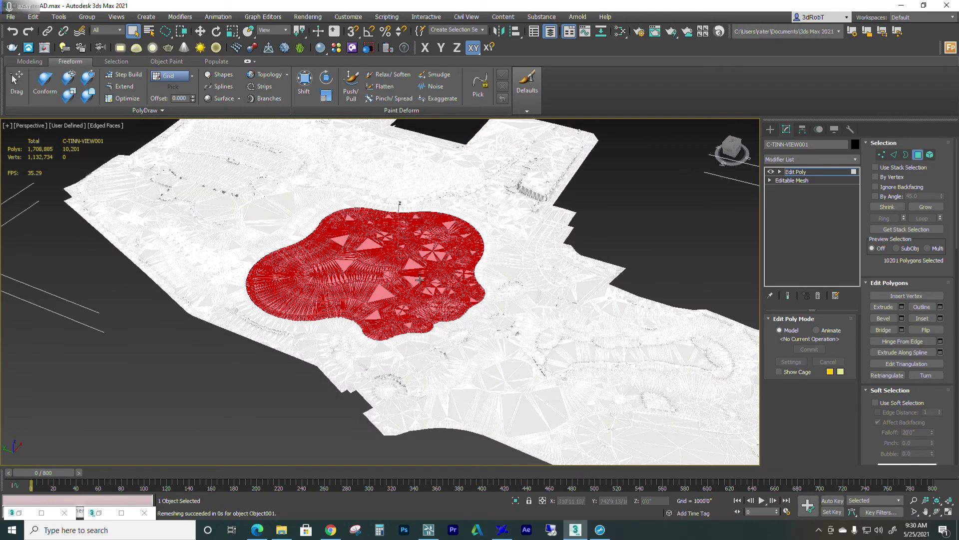
pyautogui.scroll(4, 419, 278)
pyautogui.keyDown('alt'); pyautogui.moveTo(482, 320); pyautogui.dragTo(515, 313, button='middle'); pyautogui.keyUp('alt')
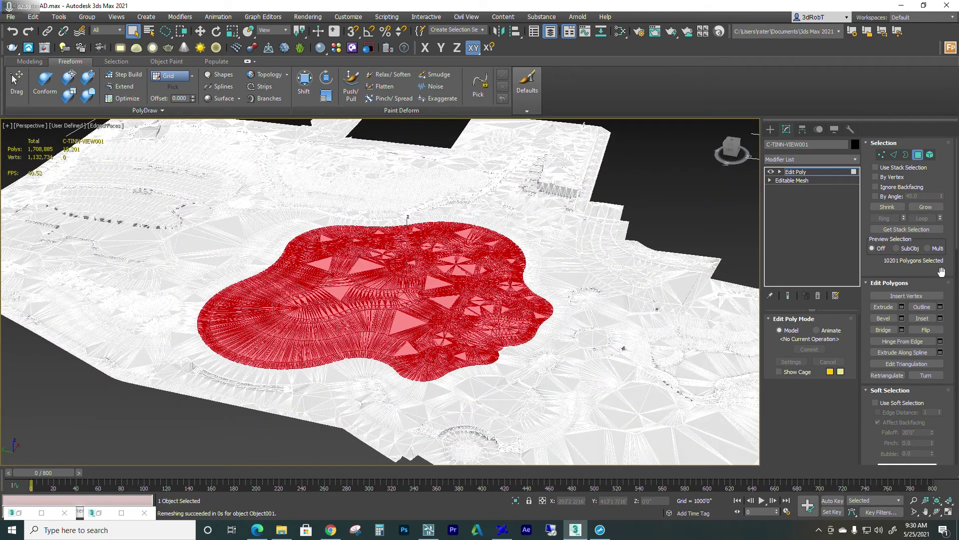
pyautogui.scroll(-10, 941, 272)
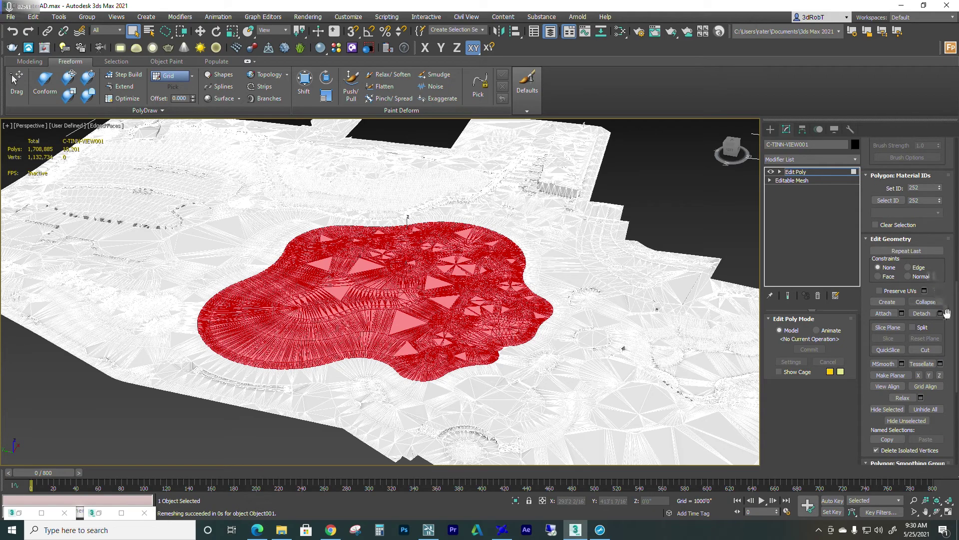
pyautogui.click(940, 313)
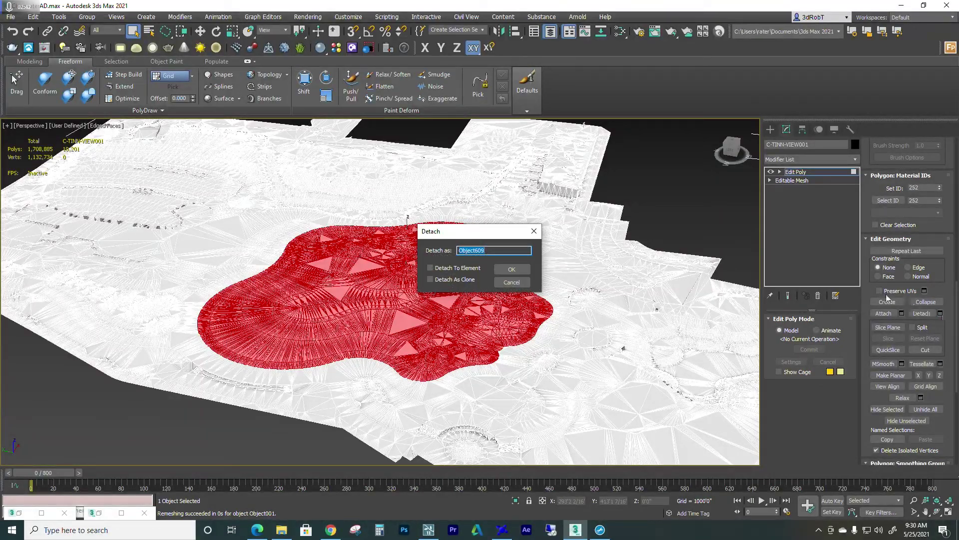
pyautogui.click(511, 270)
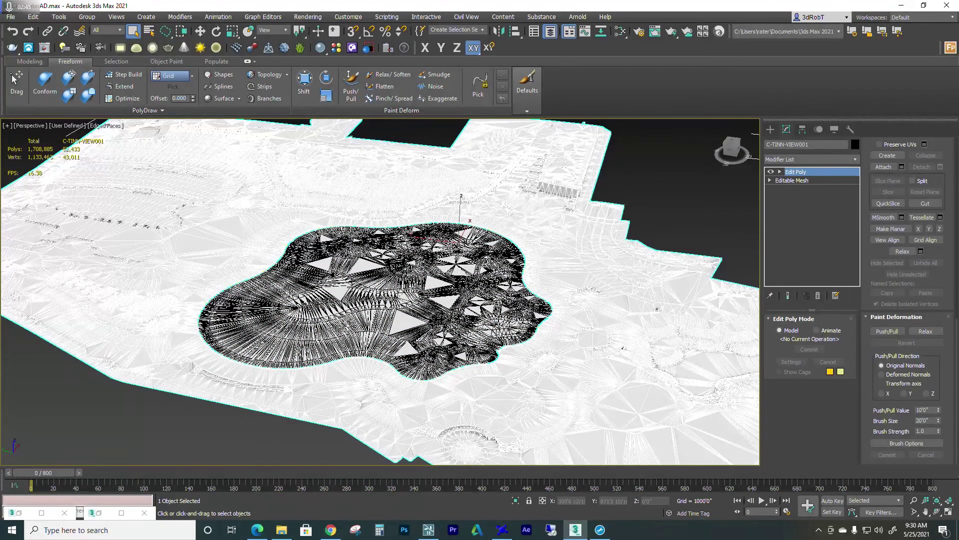
# Isolate the detached central surface and inspect its mounds with the mesh edges hidden.
pyautogui.click(464, 295)
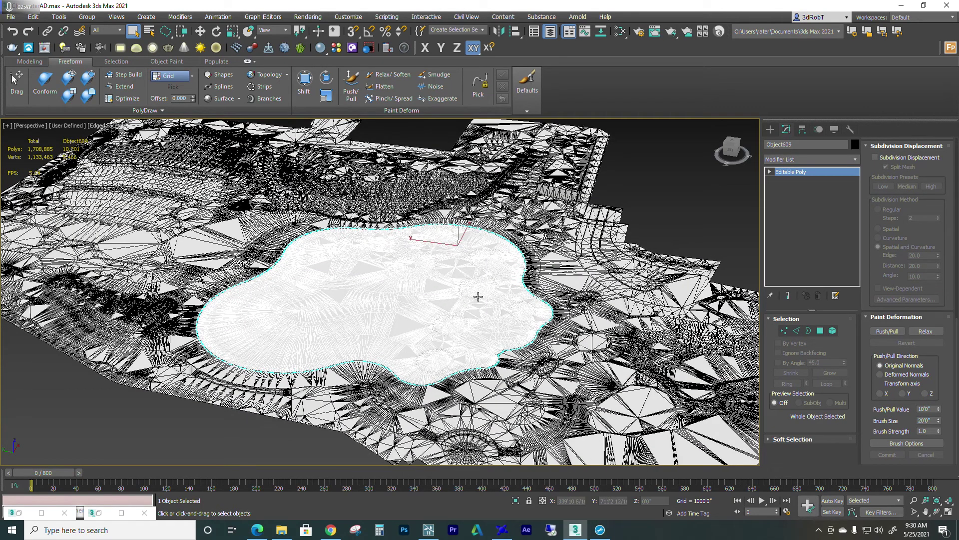
pyautogui.hotkey('alt', 'q')
pyautogui.moveTo(466, 306); pyautogui.dragTo(473, 315, button='middle')
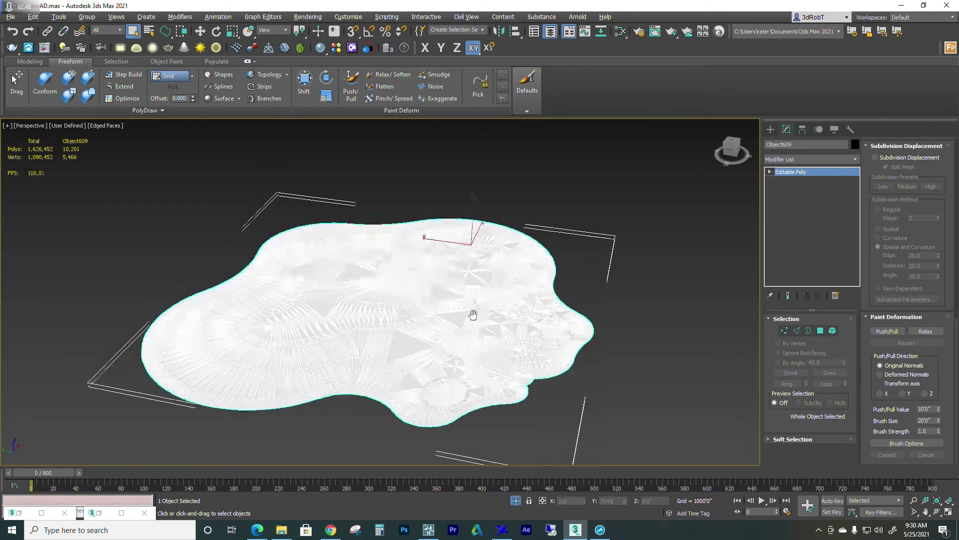
pyautogui.click(549, 220)
pyautogui.press('F4')
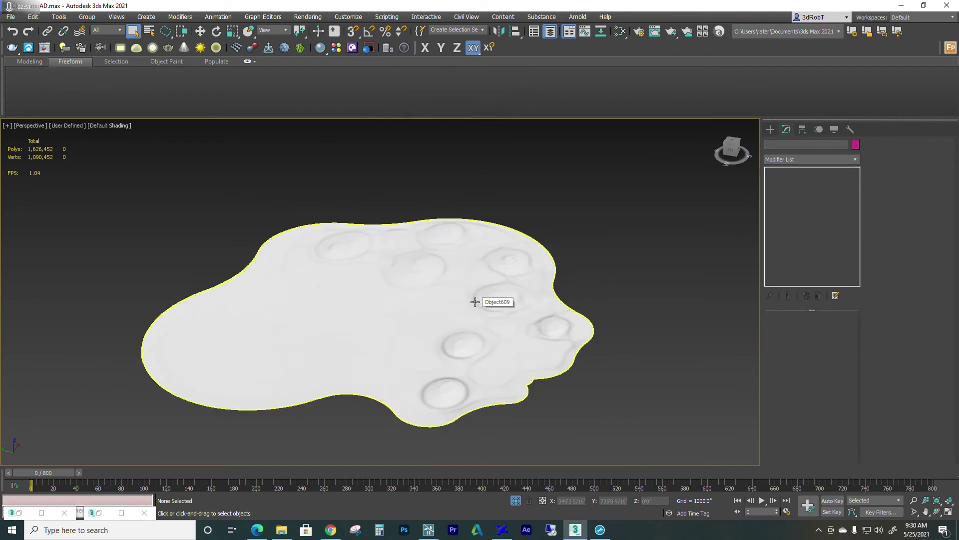
pyautogui.scroll(5, 435, 316)
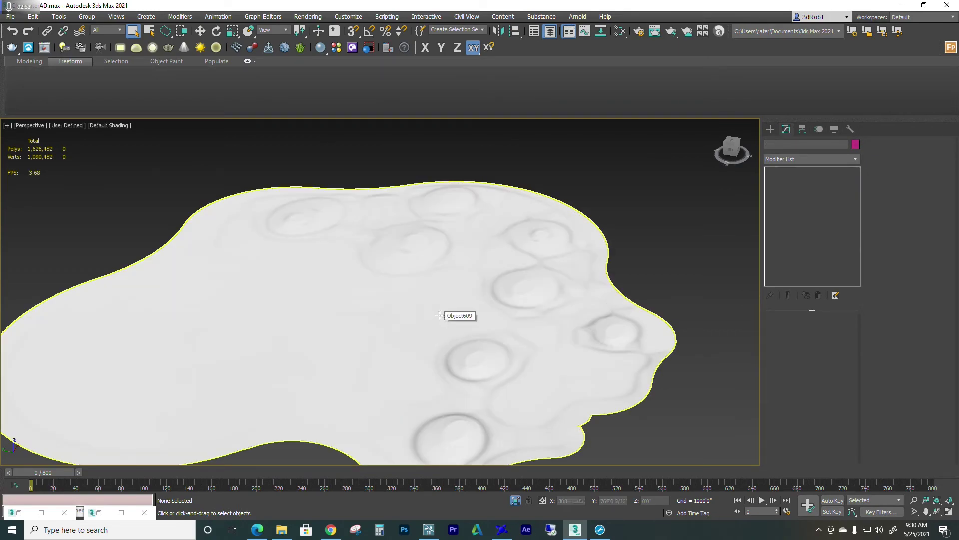
pyautogui.moveTo(436, 316); pyautogui.dragTo(463, 296, button='middle')
pyautogui.moveTo(459, 329)
pyautogui.mouseDown(button='middle')
pyautogui.moveTo(470, 304)
pyautogui.moveTo(449, 308)
pyautogui.moveTo(453, 297)
pyautogui.moveTo(480, 293)
pyautogui.moveTo(454, 268)
pyautogui.moveTo(493, 281)
pyautogui.moveTo(487, 310)
pyautogui.moveTo(445, 343)
pyautogui.moveTo(478, 299)
pyautogui.mouseUp(button='middle')
# Show the mesh edges on the isolated surface and examine its triangulation across the mounds and flat areas.
pyautogui.press('F4')
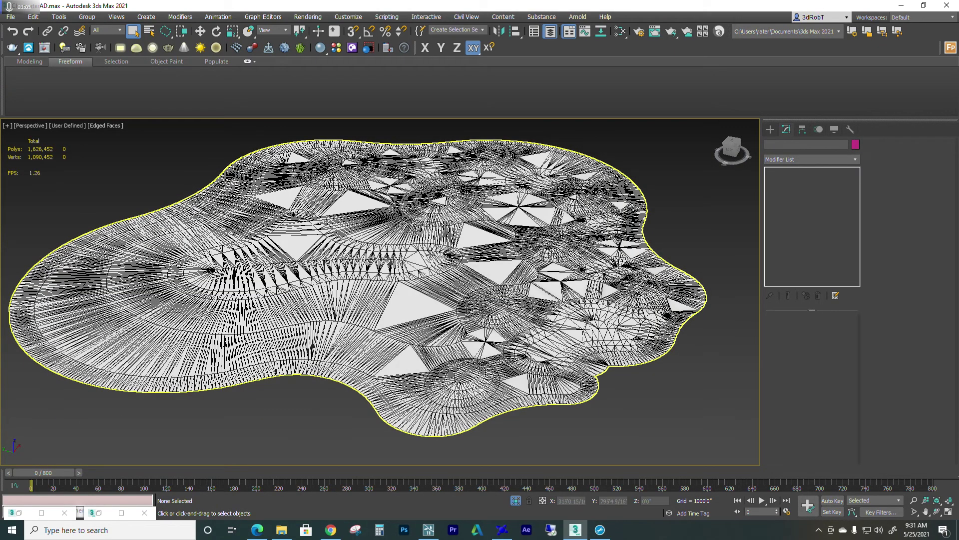
pyautogui.click(430, 267)
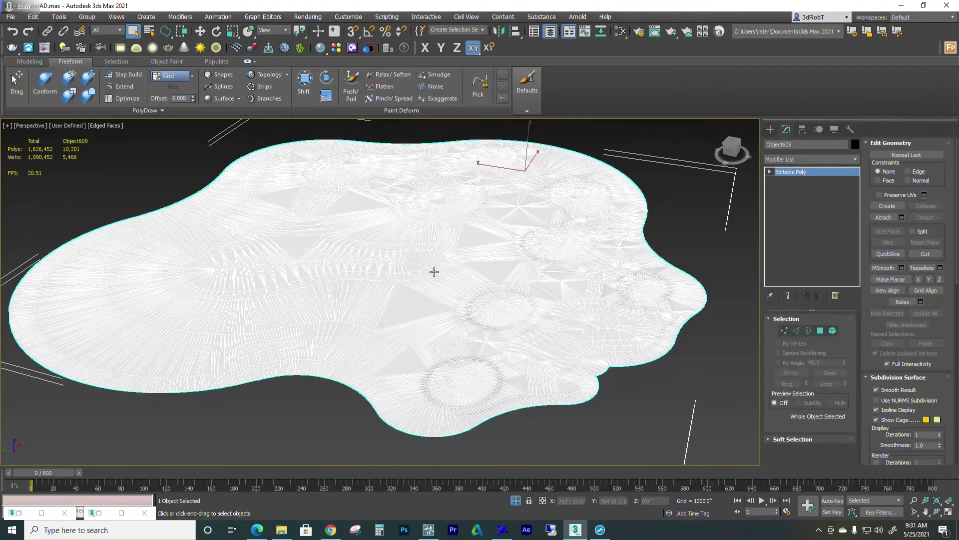
pyautogui.click(659, 147)
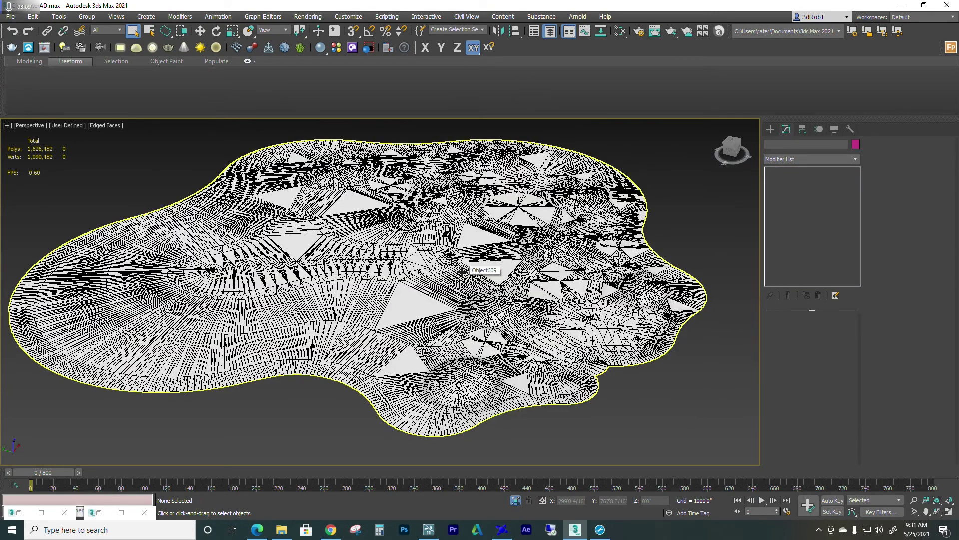
pyautogui.keyDown('alt'); pyautogui.moveTo(469, 258); pyautogui.dragTo(506, 270, button='middle'); pyautogui.keyUp('alt')
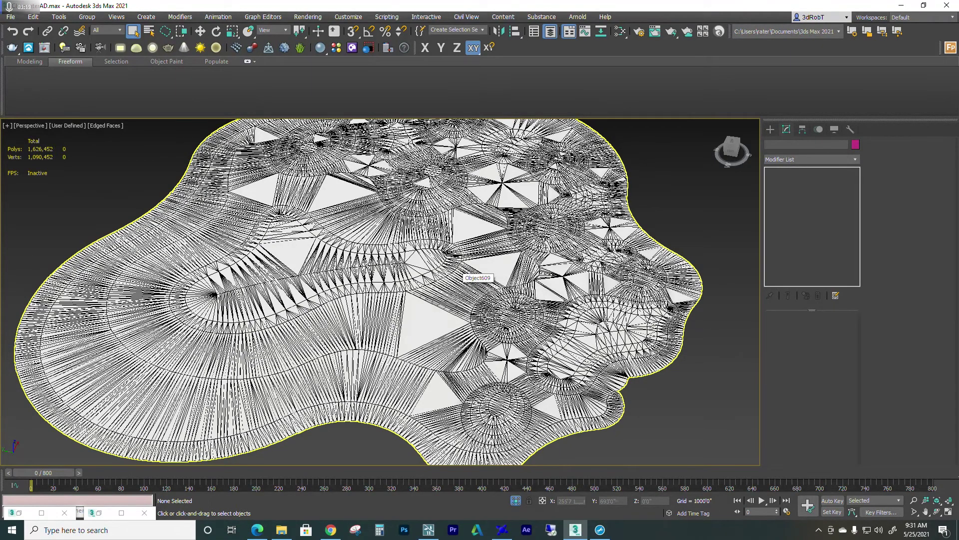
pyautogui.moveTo(505, 306); pyautogui.dragTo(508, 310, button='middle')
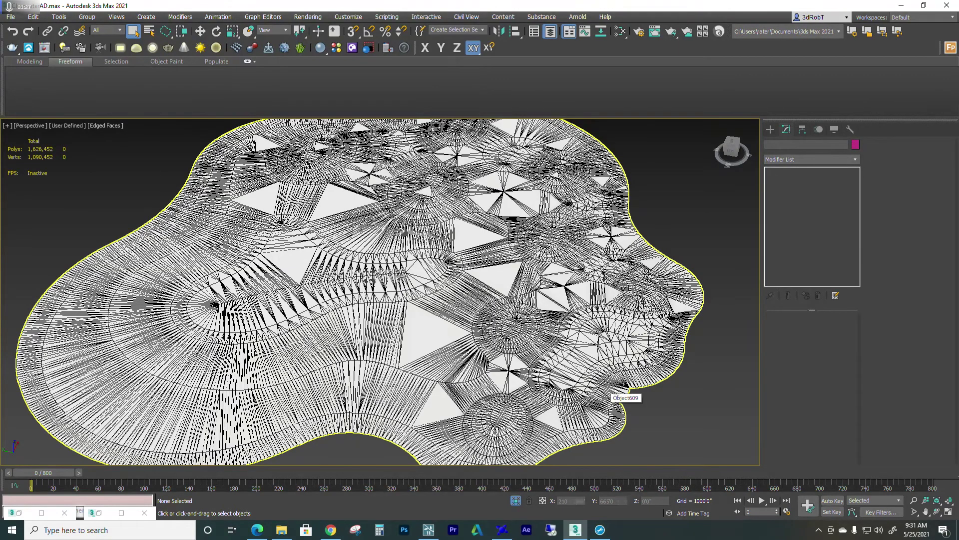
pyautogui.moveTo(547, 350); pyautogui.dragTo(550, 344, button='middle')
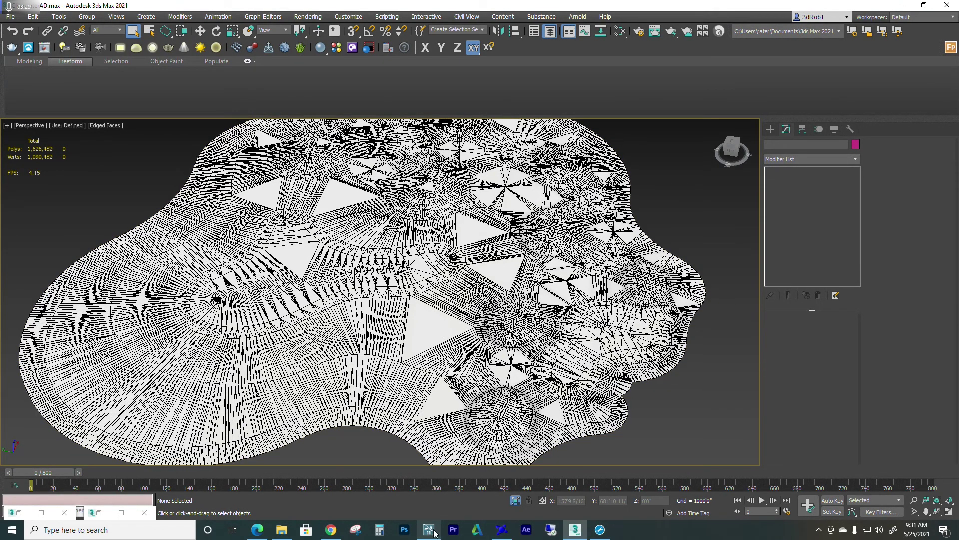
# Switch to Lumion and examine the triangulated terrain's grass surface near the trees for shading creases.
pyautogui.moveTo(431, 533)
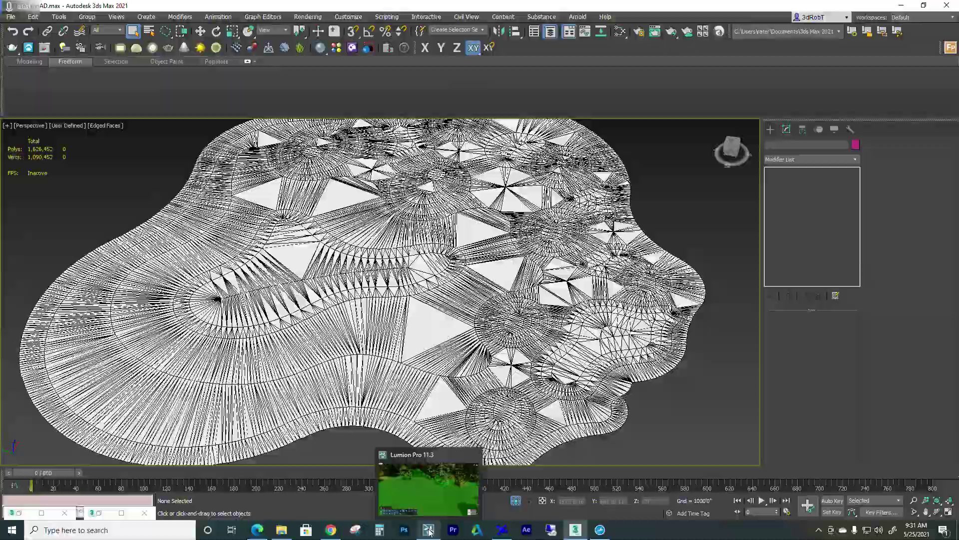
pyautogui.click(430, 532)
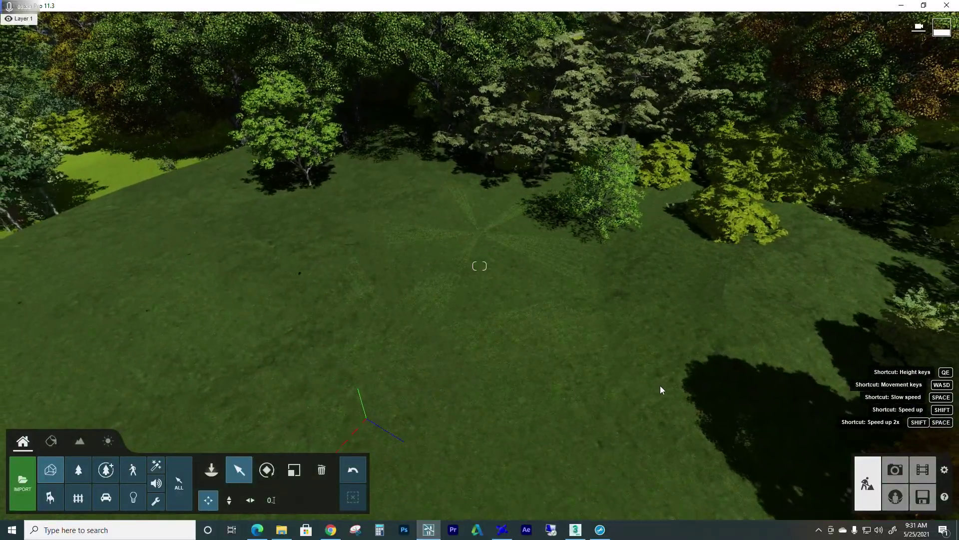
pyautogui.scroll(-5, 661, 385)
pyautogui.scroll(10, 536, 316)
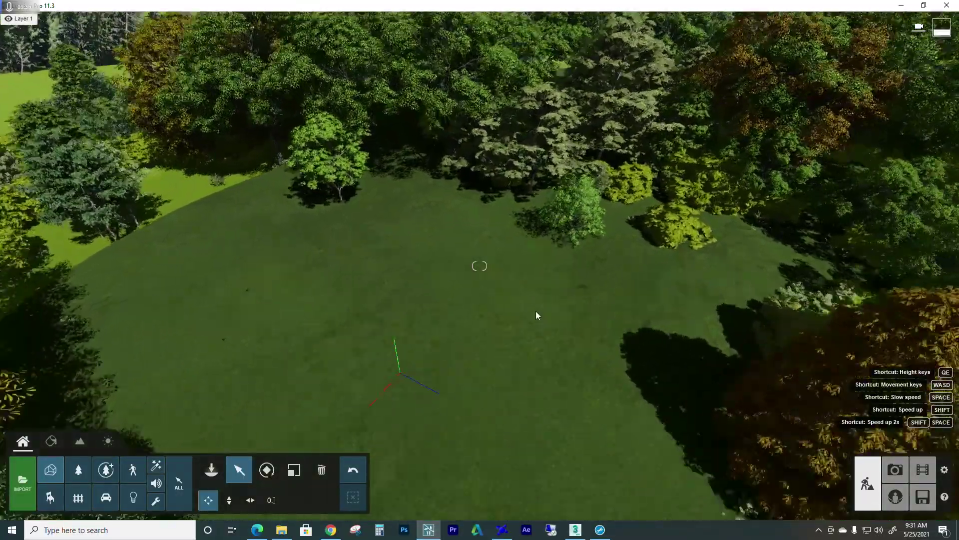
pyautogui.press('w')
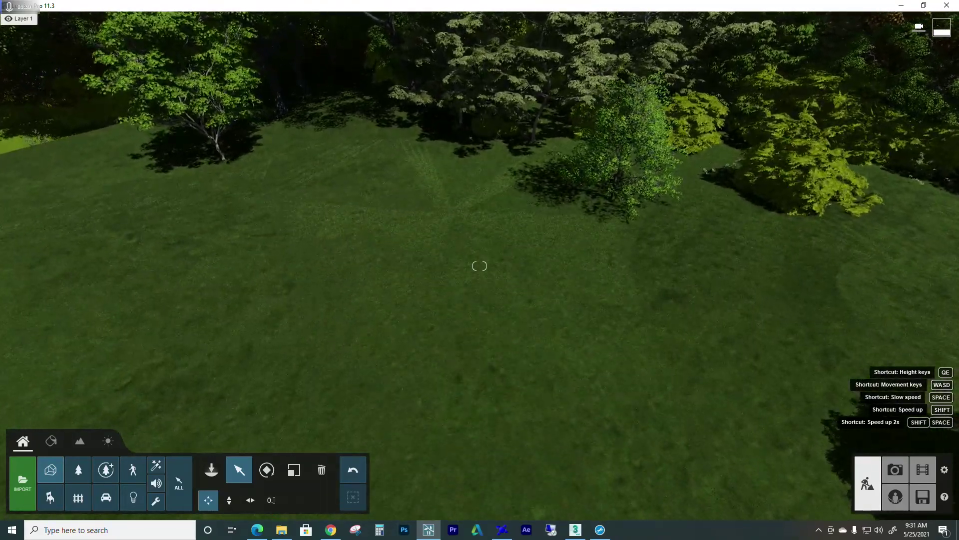
pyautogui.press('w')
pyautogui.press('e')
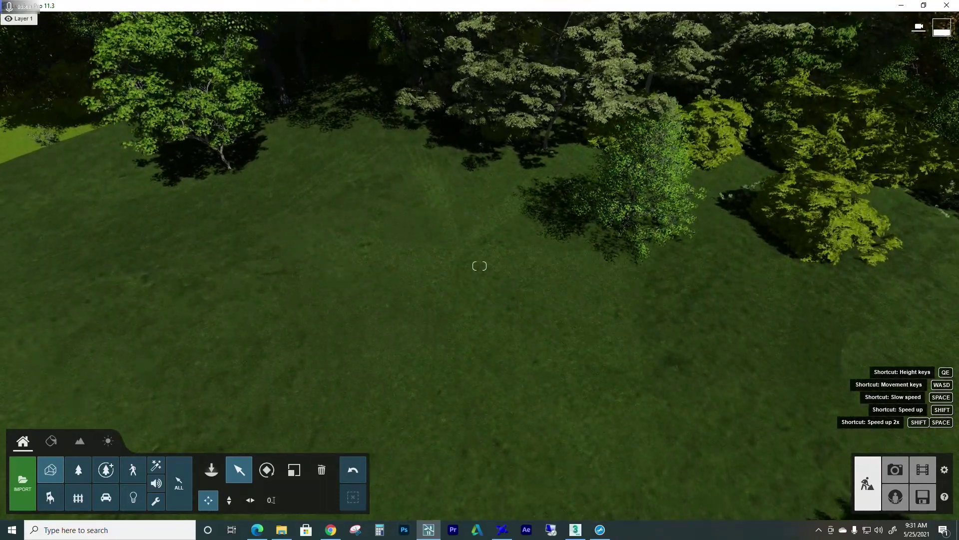
pyautogui.press('a')
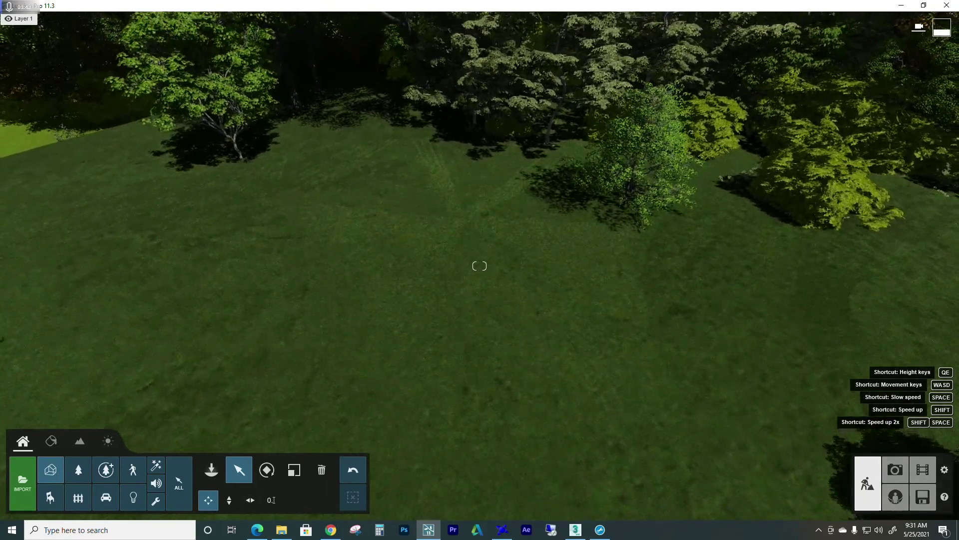
pyautogui.press('a')
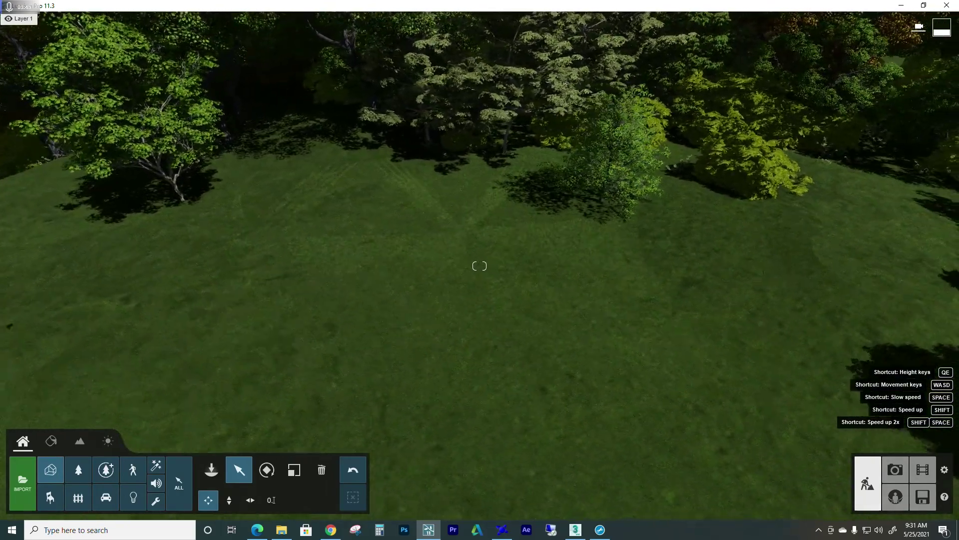
pyautogui.press('w')
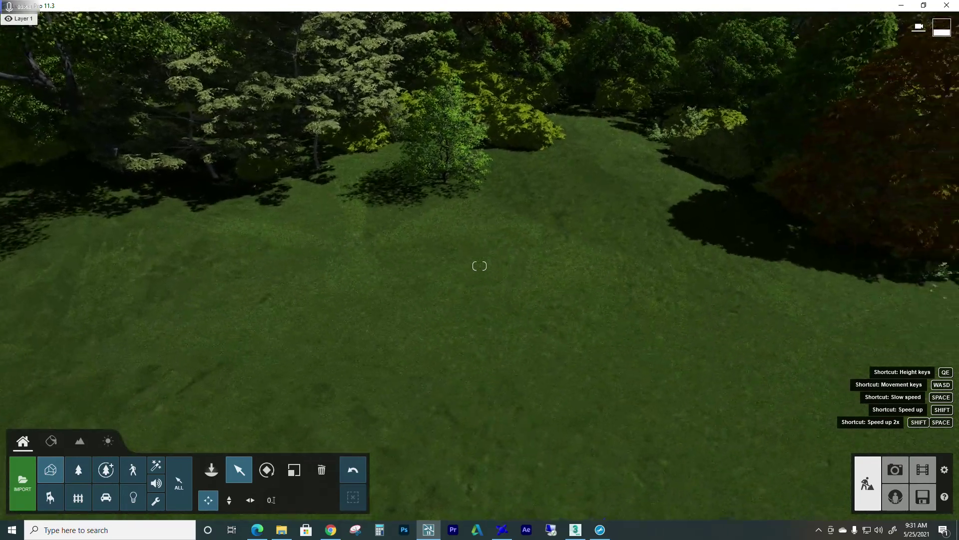
pyautogui.press('d')
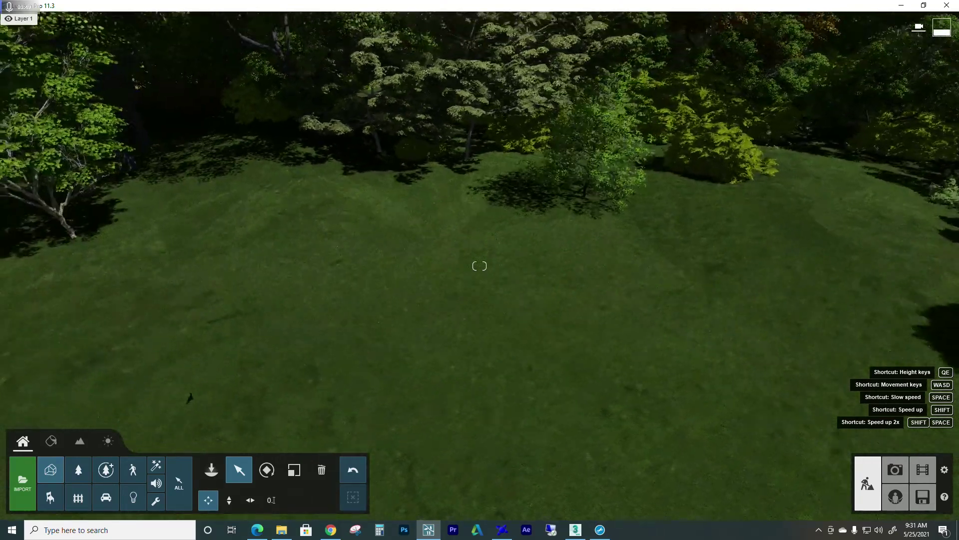
# Toggle the visibility of the retopo layer and look over the ground surface from closer and farther viewpoints.
pyautogui.moveTo(298, 47)
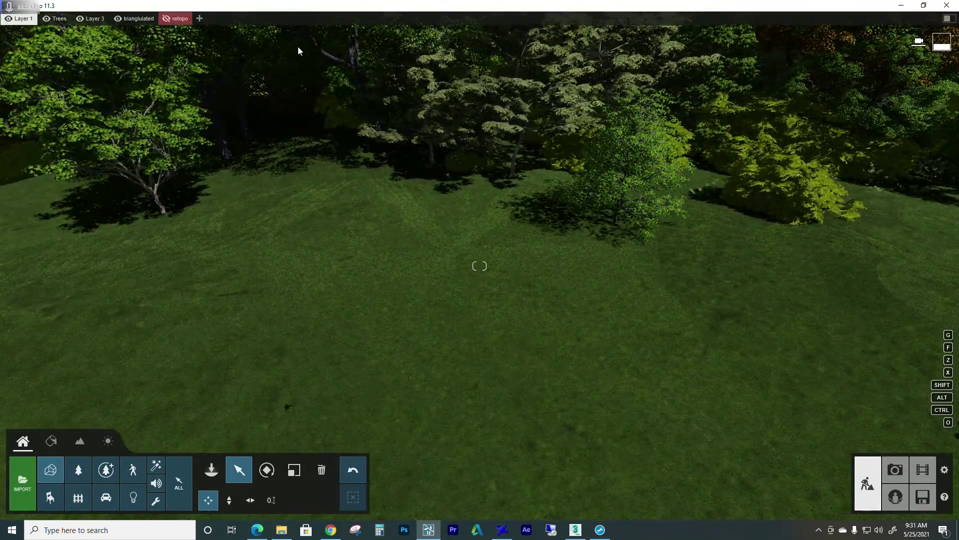
pyautogui.click(167, 21)
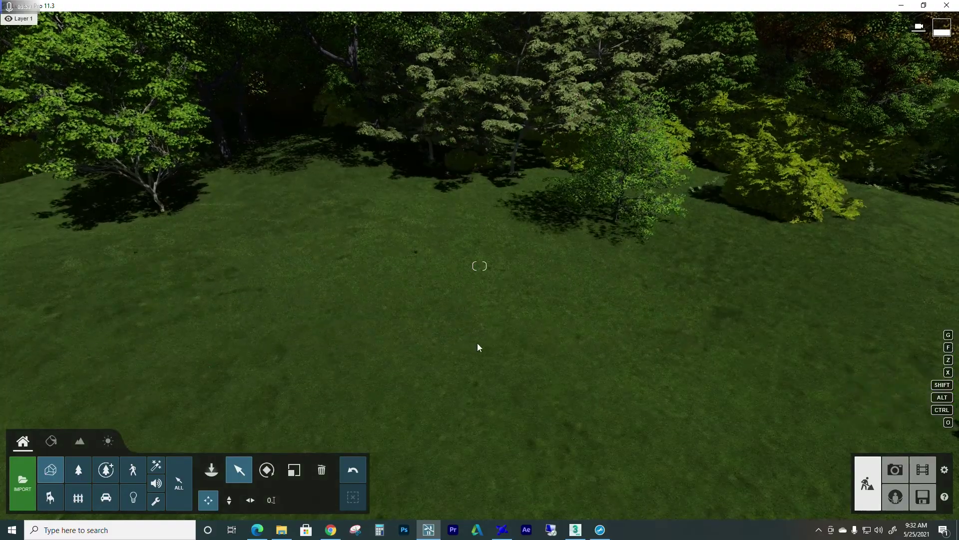
pyautogui.moveTo(478, 347)
pyautogui.mouseDown(button='right')
pyautogui.moveTo(482, 302)
pyautogui.moveTo(530, 291)
pyautogui.moveTo(463, 353)
pyautogui.moveTo(483, 340)
pyautogui.mouseUp(button='right')
pyautogui.press('e')
pyautogui.press('q')
pyautogui.press('s')
pyautogui.press('s')
pyautogui.press('w')
pyautogui.press('s')
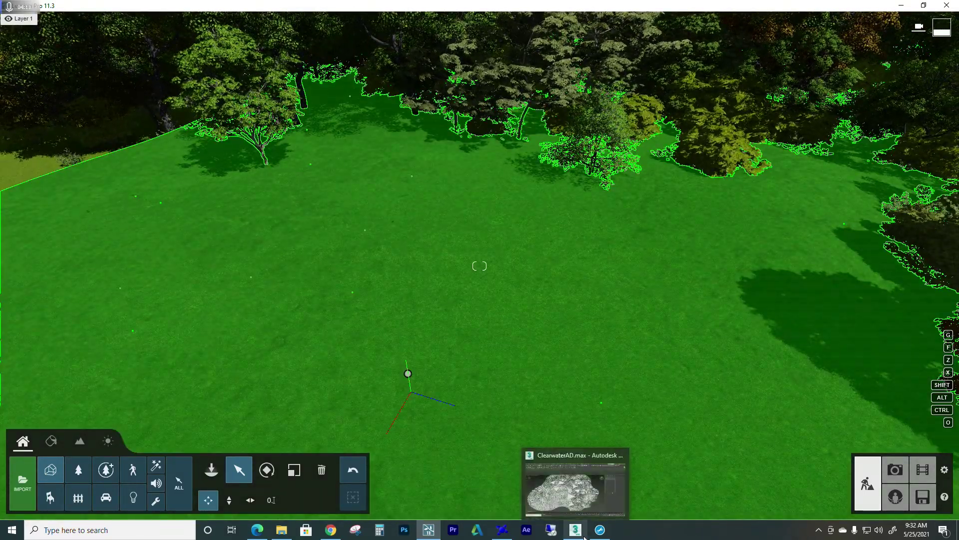
# In File Explorer, open the Stantec\RetopoTests folder on the D: drive and select retopoed_surface.fbx to check its file size.
pyautogui.moveTo(279, 532)
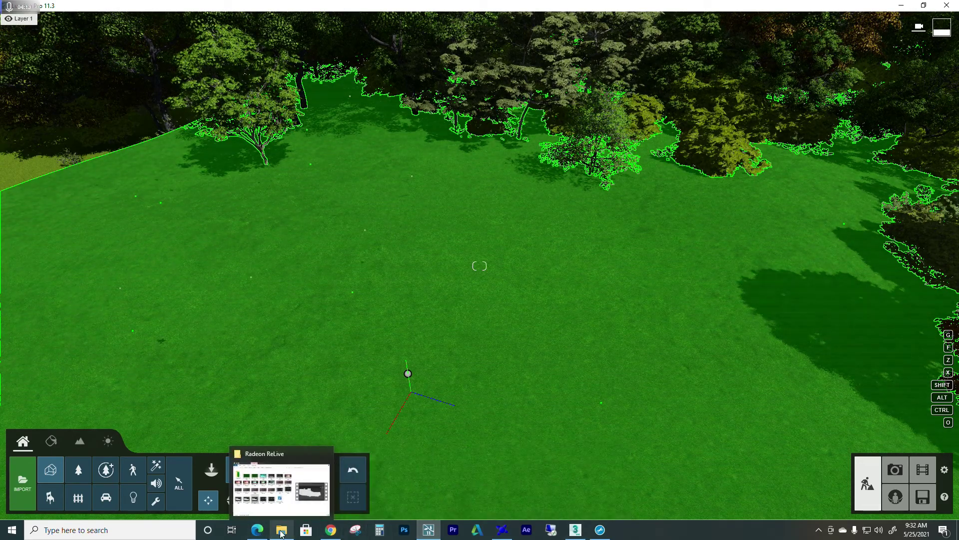
pyautogui.click(280, 514)
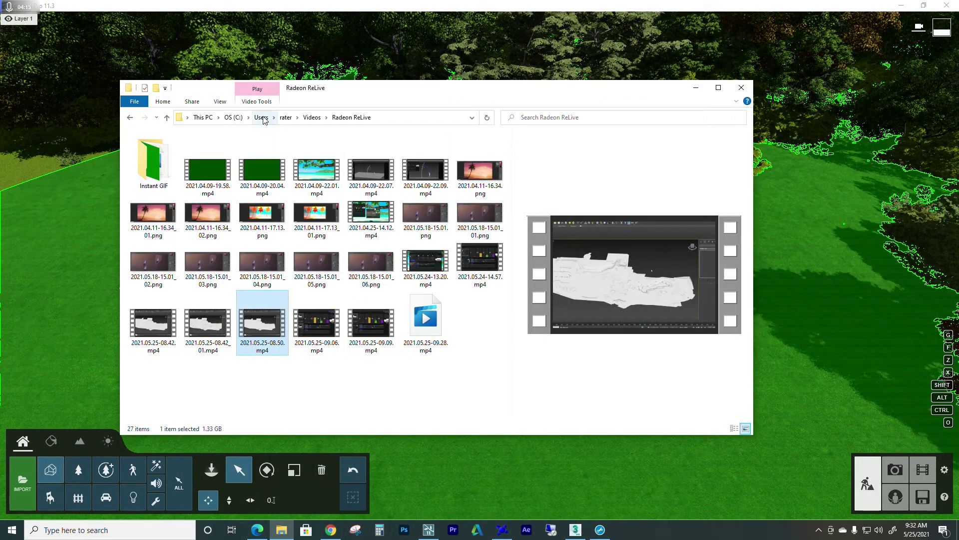
pyautogui.click(234, 117)
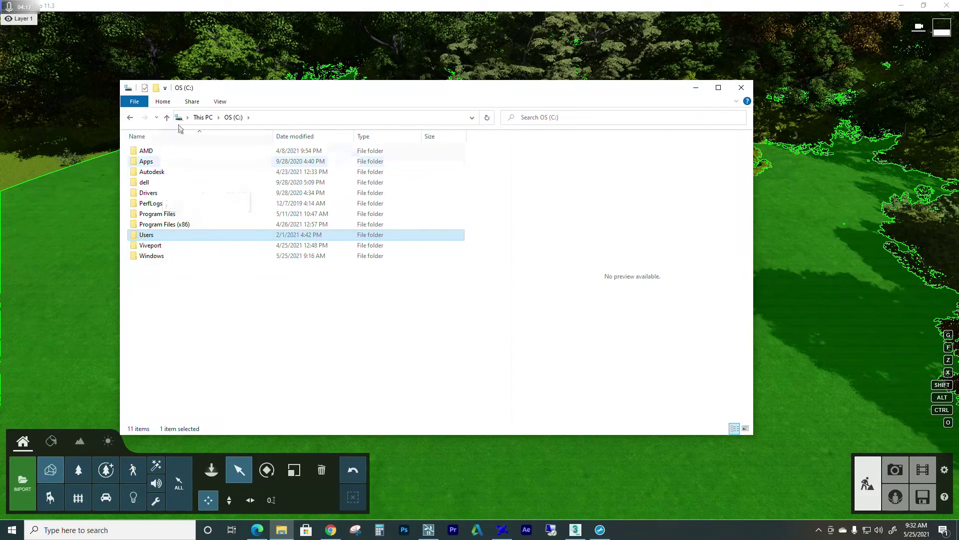
pyautogui.click(202, 117)
pyautogui.doubleClick(340, 264)
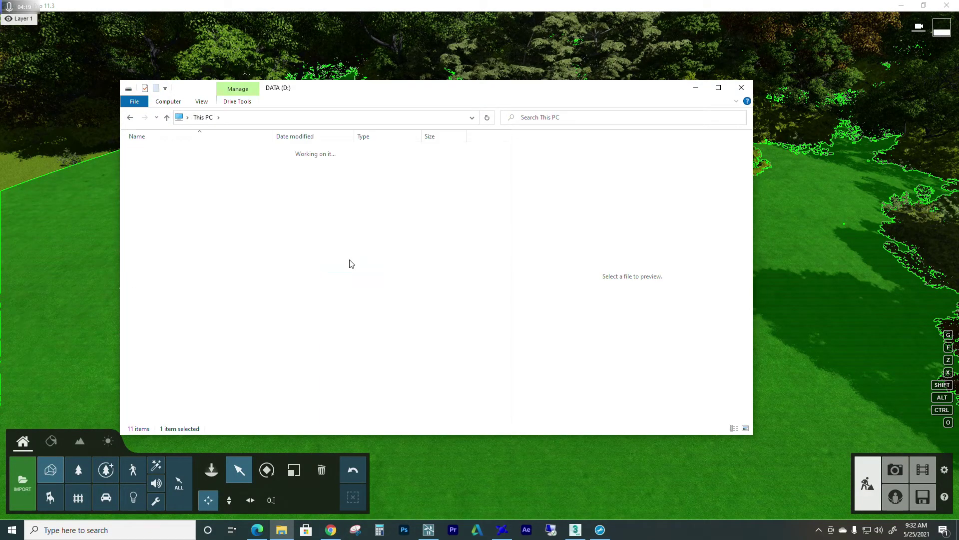
pyautogui.doubleClick(136, 246)
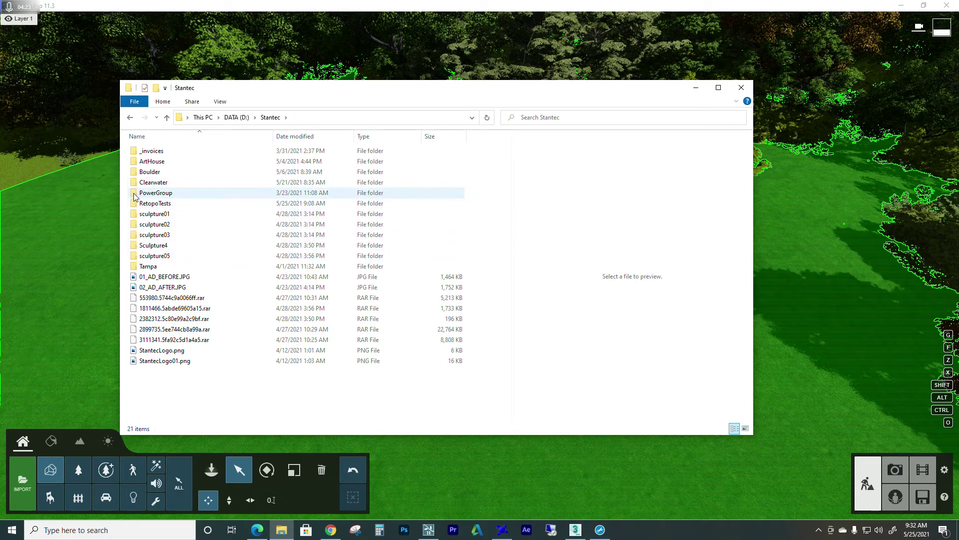
pyautogui.doubleClick(135, 203)
pyautogui.click(134, 195)
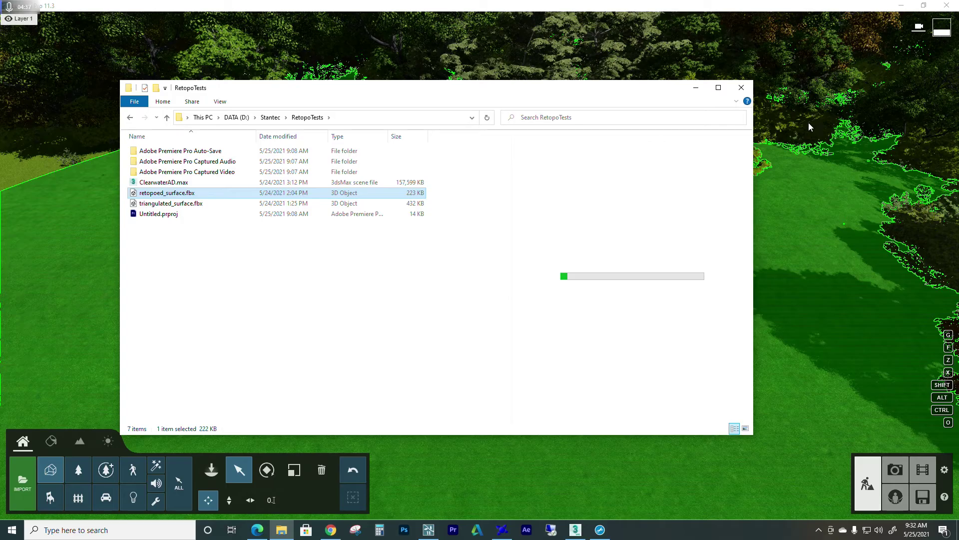
# Switch back to 3ds Max and select the isolated terrain surface, keeping its whole outline in view.
pyautogui.moveTo(808, 124); pyautogui.dragTo(529, 320, button='right')
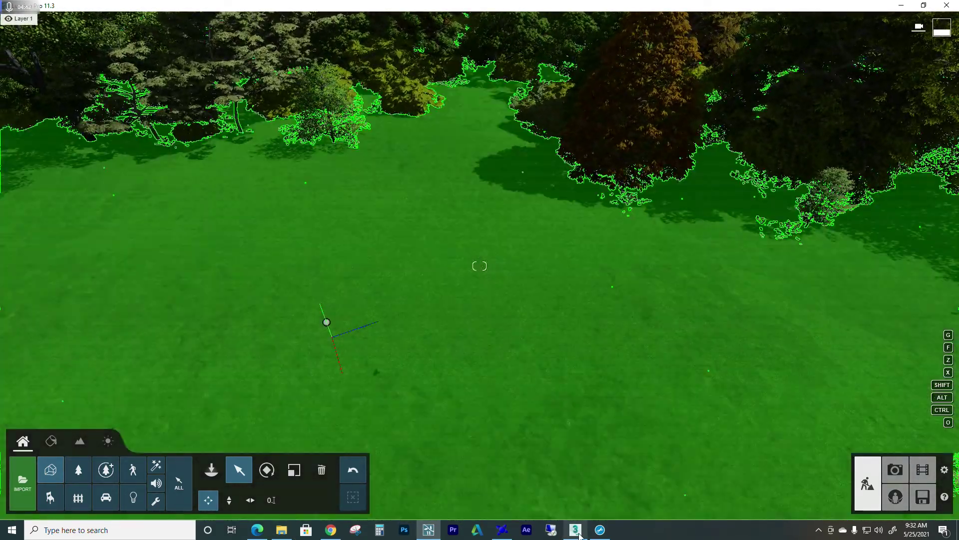
pyautogui.click(576, 531)
pyautogui.scroll(3, 502, 288)
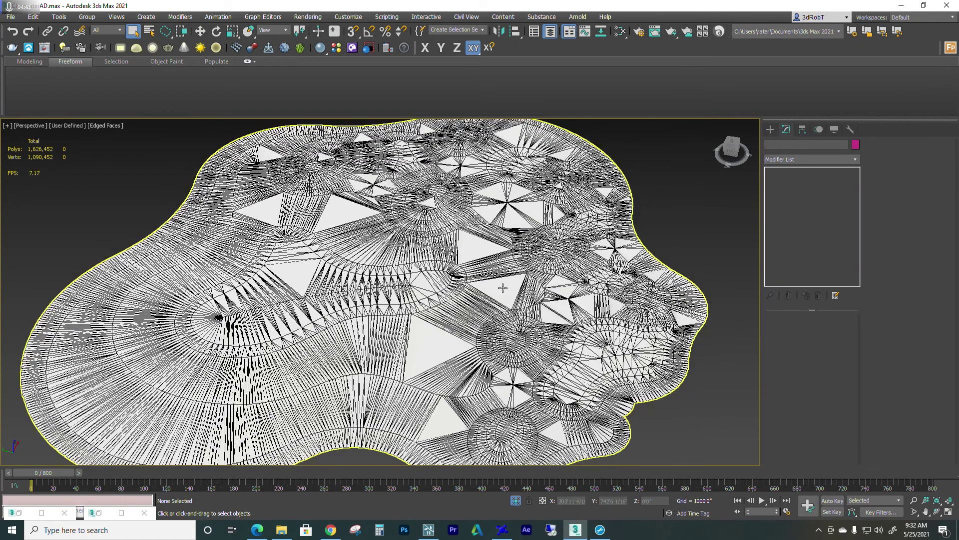
pyautogui.scroll(-5, 503, 288)
pyautogui.scroll(5, 509, 281)
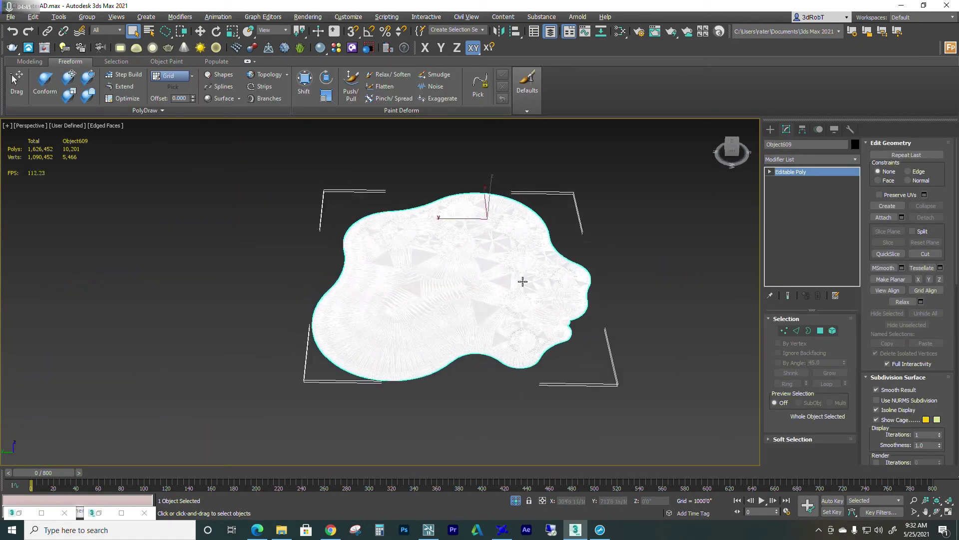
pyautogui.moveTo(511, 283); pyautogui.dragTo(513, 283, button='middle')
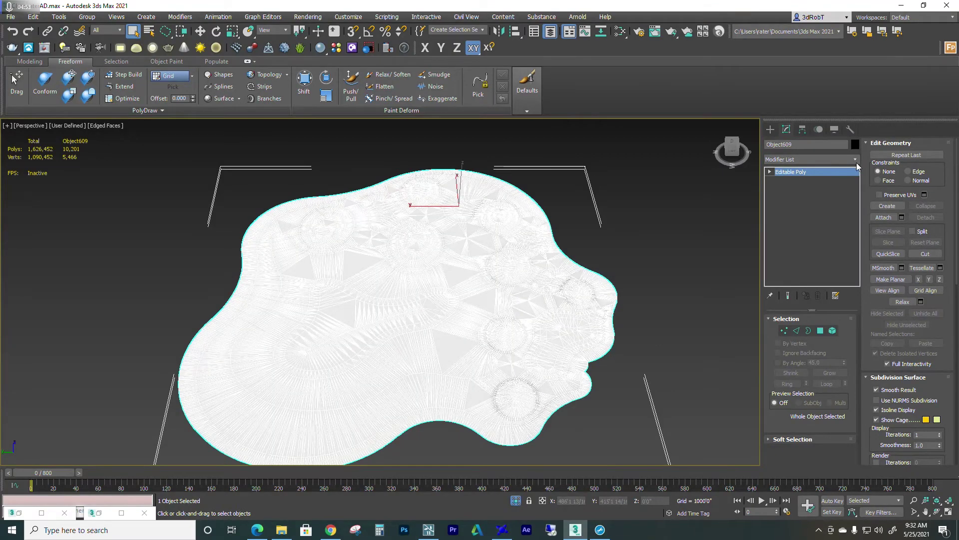
# Add a Mesh Cleaner modifier to the detached surface, then detect and repair its mesh problems.
pyautogui.click(809, 158)
pyautogui.moveTo(857, 199); pyautogui.dragTo(859, 371)
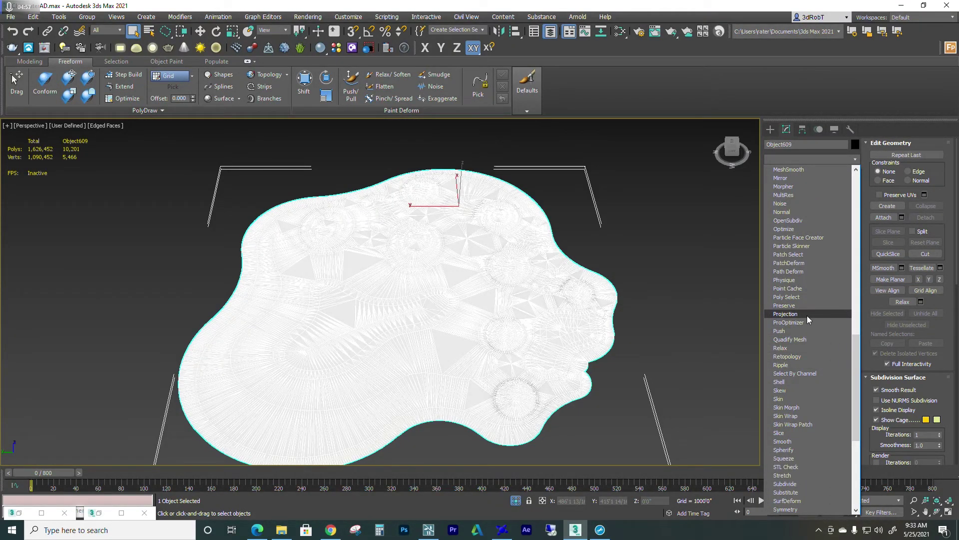
pyautogui.scroll(2, 809, 315)
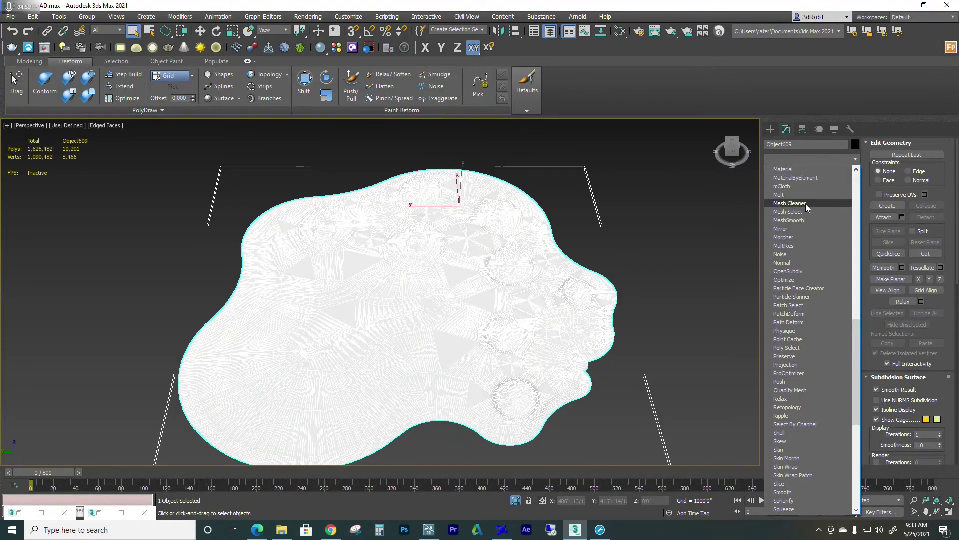
pyautogui.click(789, 203)
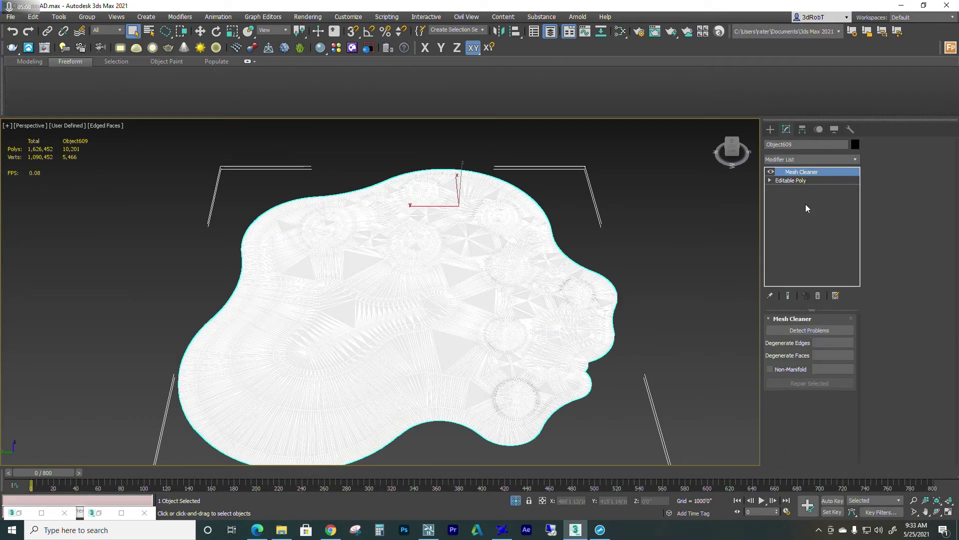
pyautogui.click(810, 331)
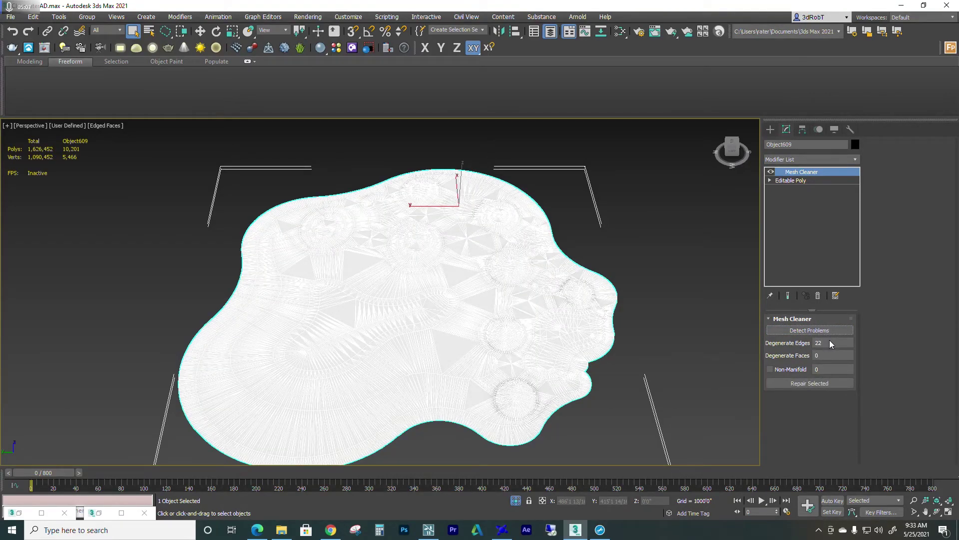
pyautogui.click(810, 384)
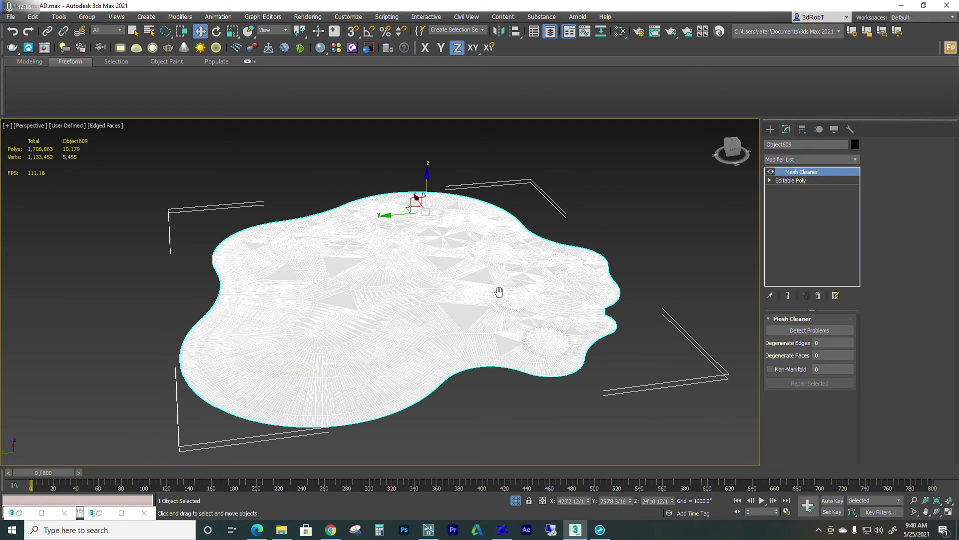
# Add a Subdivide modifier to the cleaned terrain surface, above the Mesh Cleaner.
pyautogui.moveTo(451, 288); pyautogui.dragTo(451, 291, button='middle')
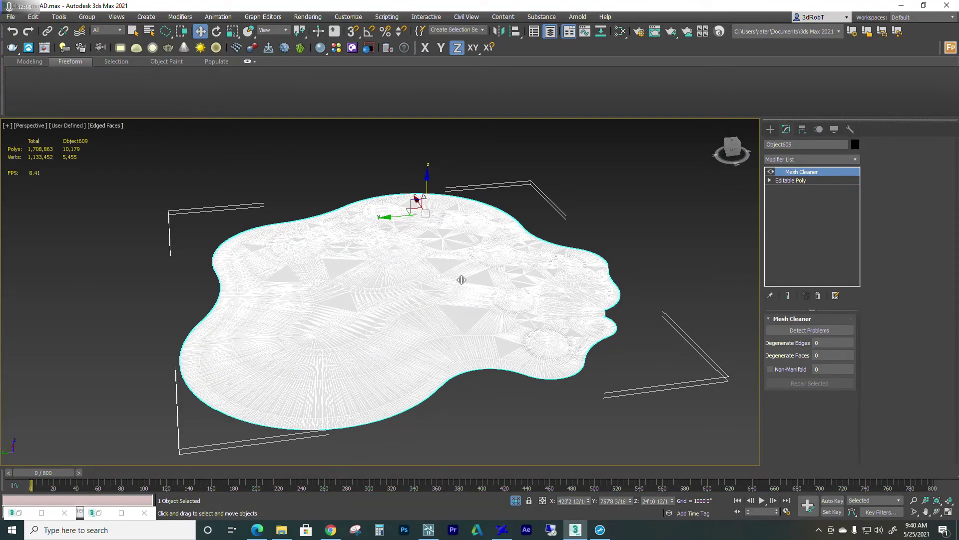
pyautogui.press('x')
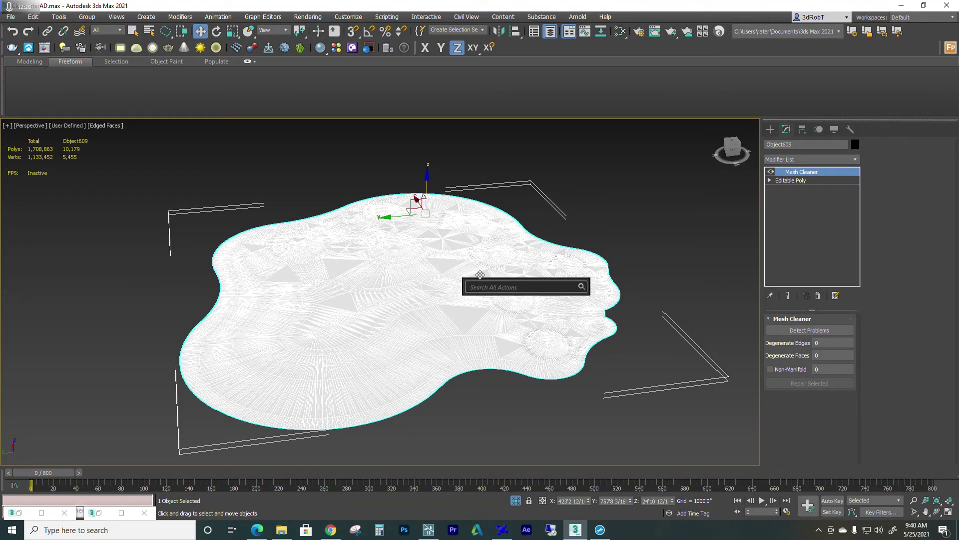
pyautogui.write('sub')
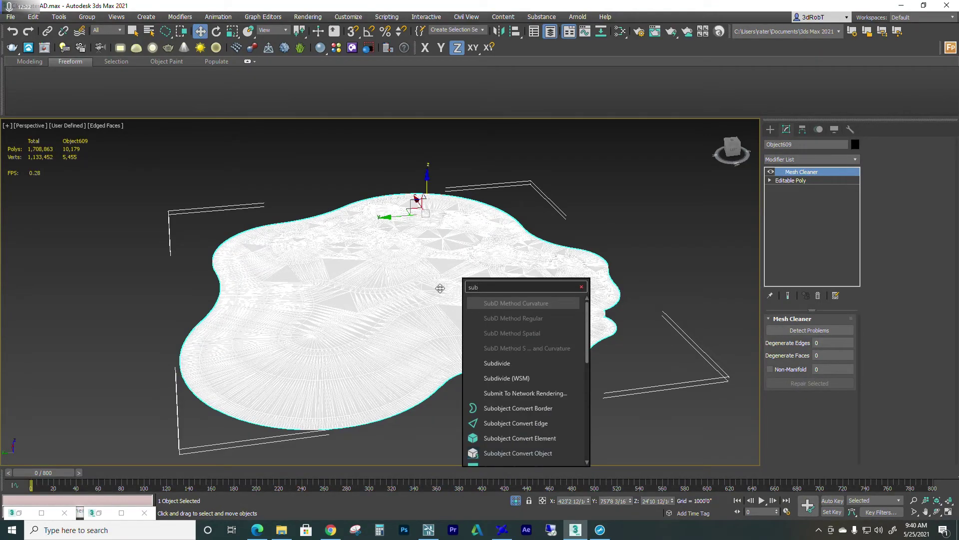
pyautogui.click(505, 366)
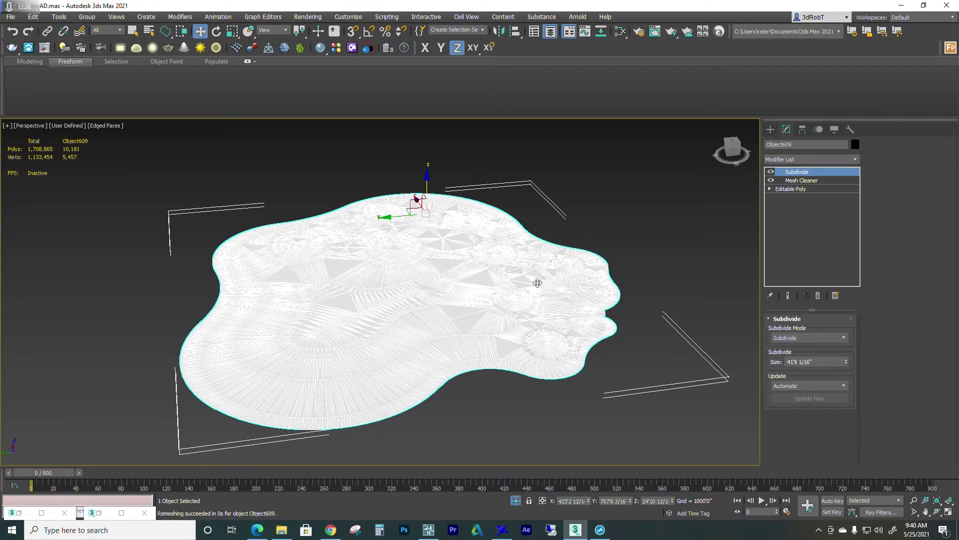
pyautogui.keyDown('alt'); pyautogui.moveTo(487, 292); pyautogui.dragTo(480, 297, button='middle'); pyautogui.keyUp('alt')
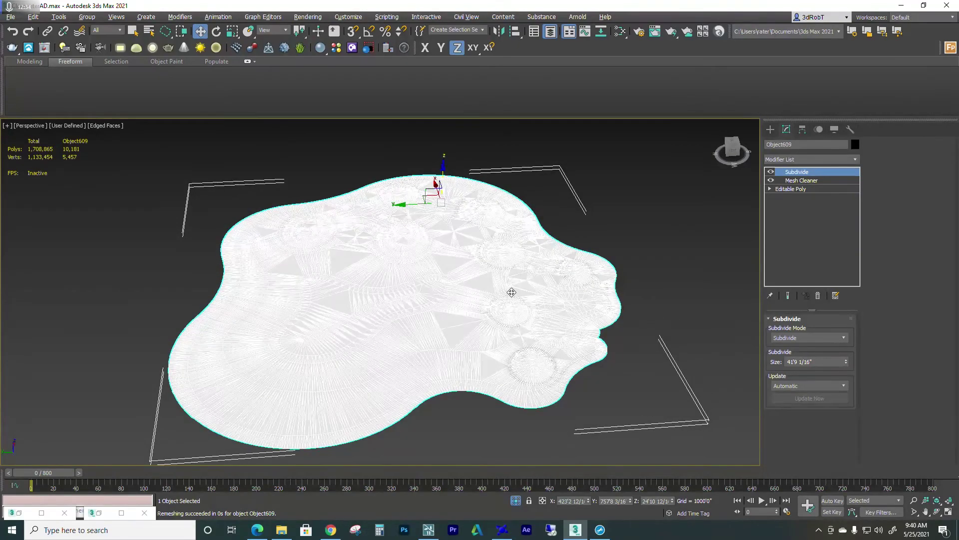
# Set the terrain's Subdivide mode to Adaptive.
pyautogui.click(804, 339)
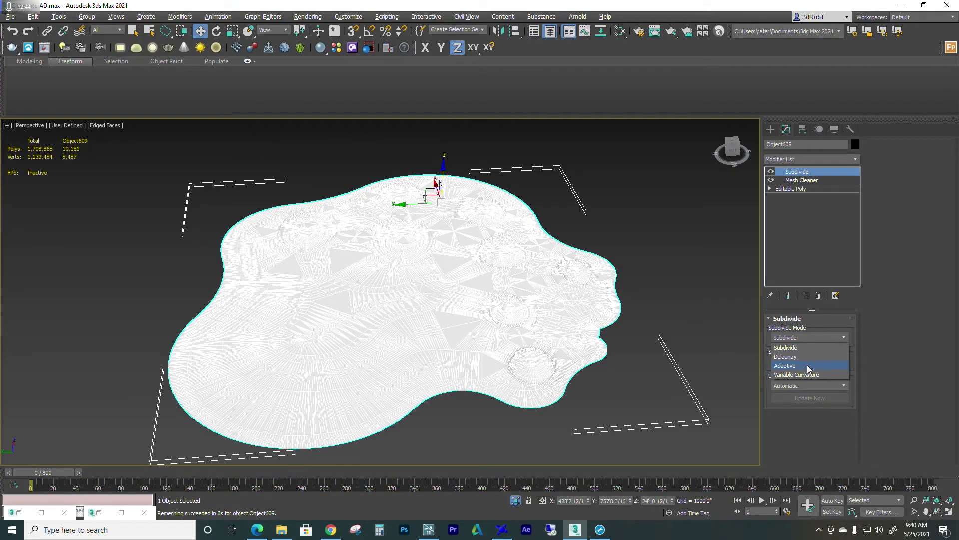
pyautogui.moveTo(543, 299); pyautogui.dragTo(503, 297, button='middle')
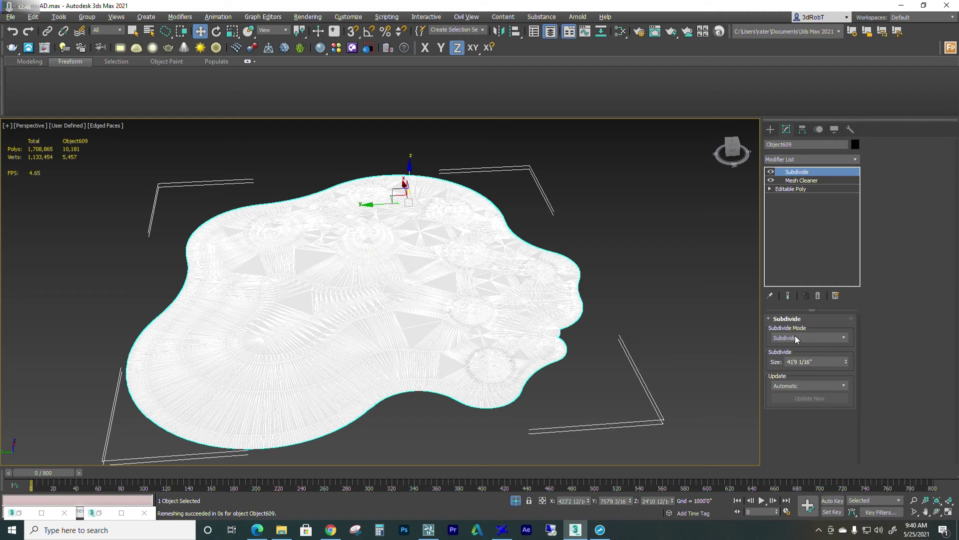
pyautogui.click(796, 339)
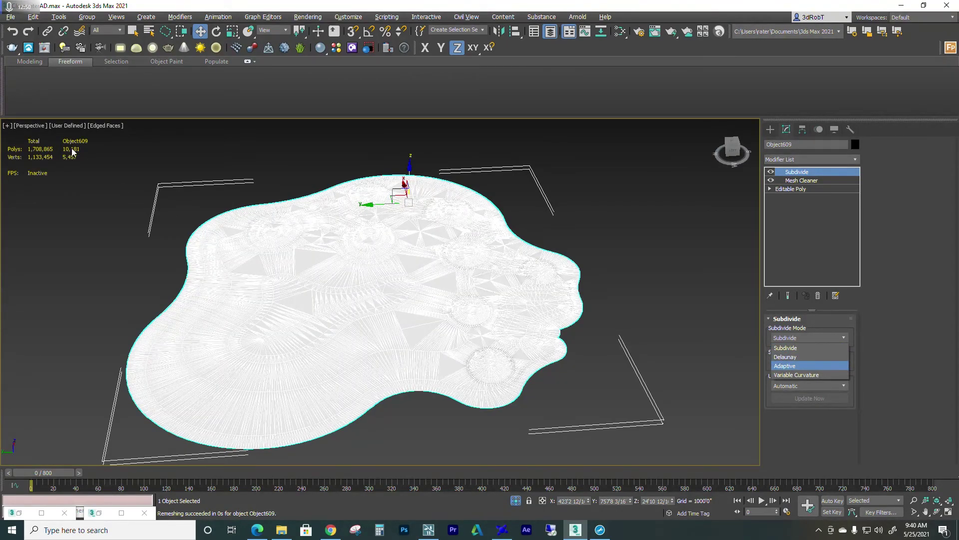
pyautogui.click(788, 367)
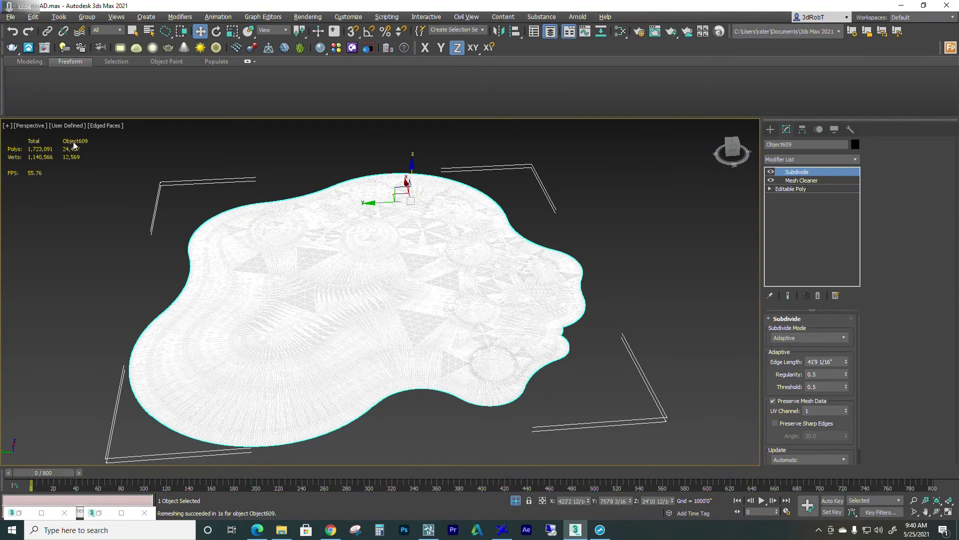
# Turn the terrain's Subdivide modifier off and on to compare the triangulation with and without it.
pyautogui.scroll(5, 308, 314)
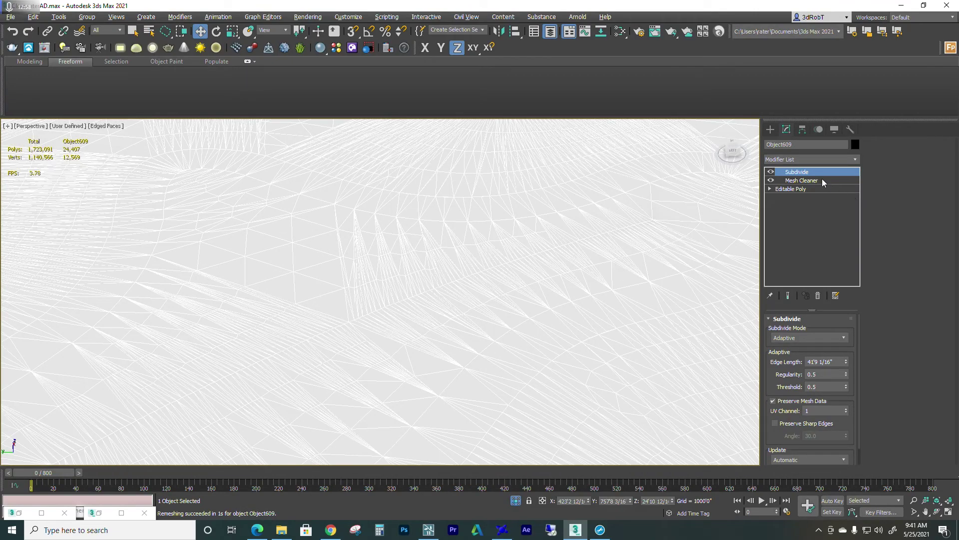
pyautogui.click(770, 172)
pyautogui.click(771, 172)
pyautogui.click(770, 172)
pyautogui.scroll(-5, 593, 268)
pyautogui.scroll(1, 392, 279)
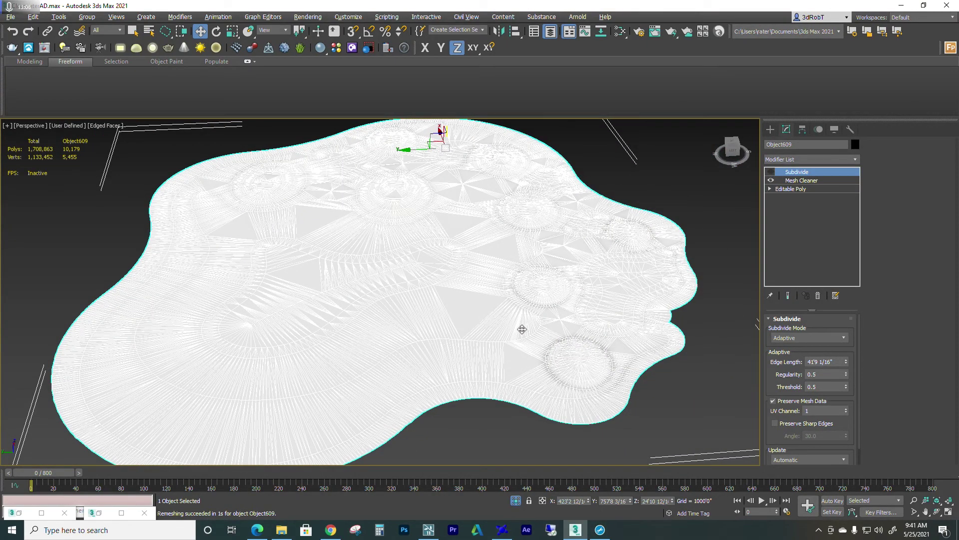
pyautogui.moveTo(522, 329); pyautogui.dragTo(514, 321, button='middle')
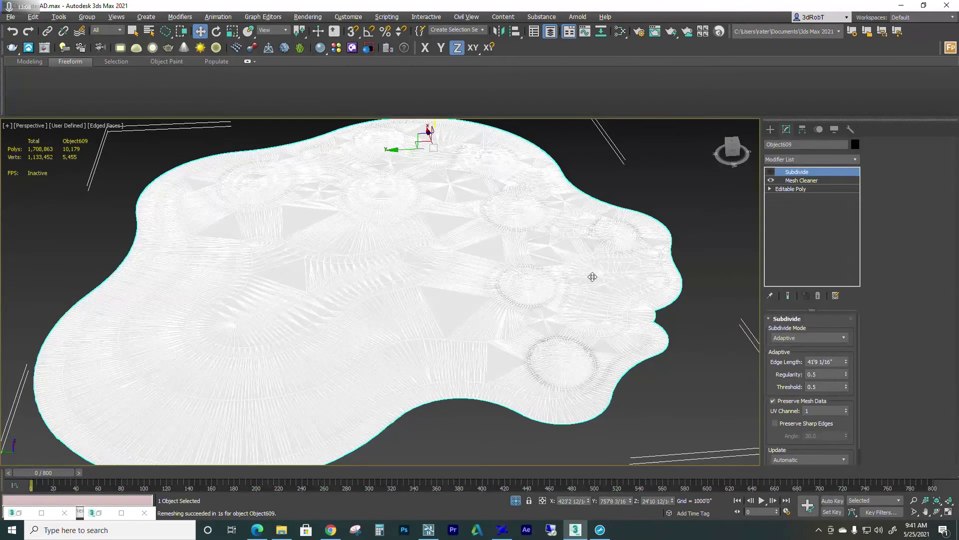
pyautogui.click(771, 171)
pyautogui.moveTo(518, 328); pyautogui.dragTo(403, 323, button='middle')
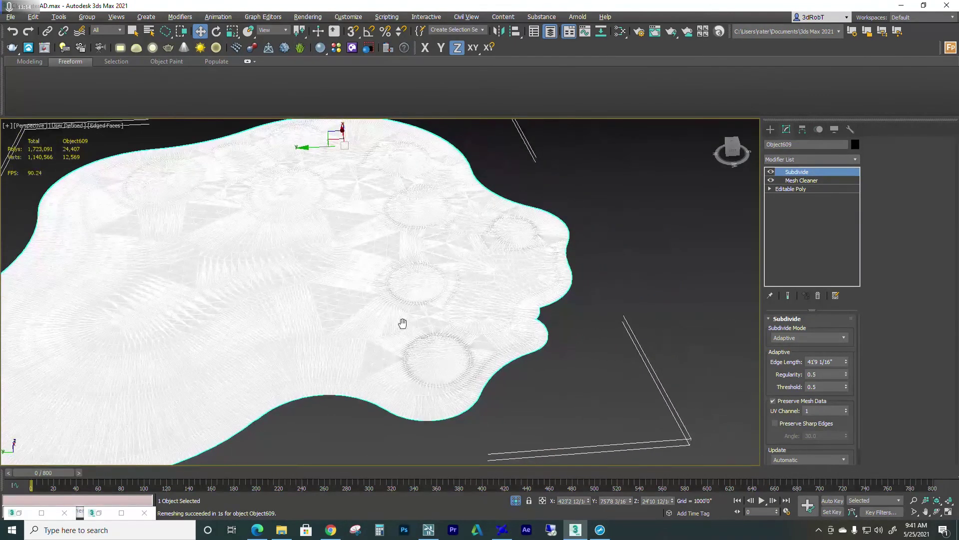
# Create a test box beside the terrain, about 14'10" long, 22'1" wide and 14'7" high.
pyautogui.click(769, 130)
pyautogui.click(786, 194)
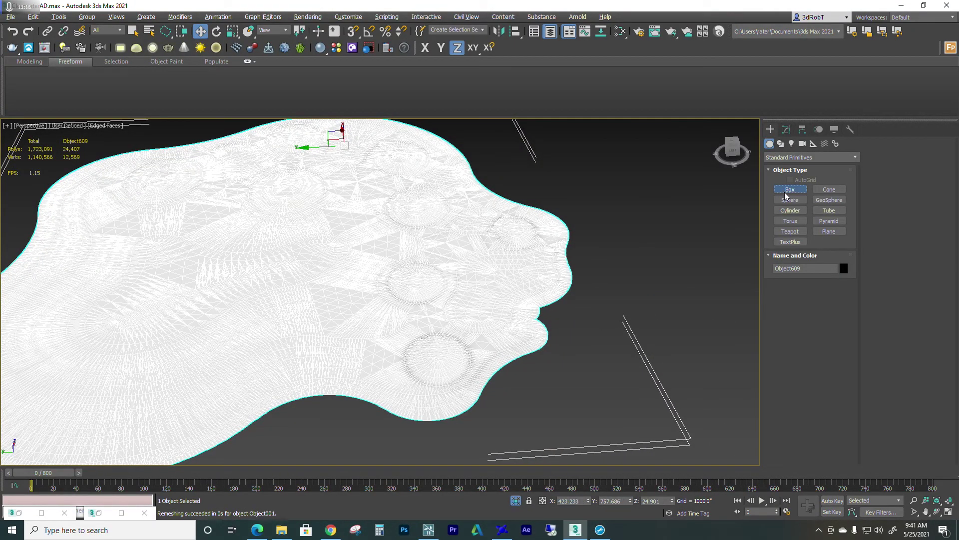
pyautogui.moveTo(636, 283); pyautogui.dragTo(624, 305)
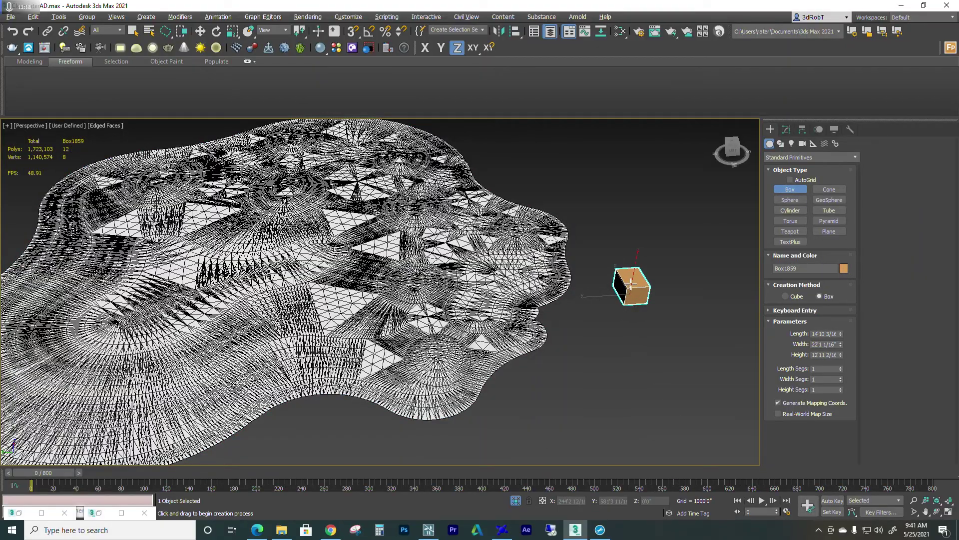
pyautogui.click(631, 280)
pyautogui.moveTo(630, 279); pyautogui.dragTo(624, 281, button='middle')
pyautogui.click(787, 130)
pyautogui.scroll(6, 599, 290)
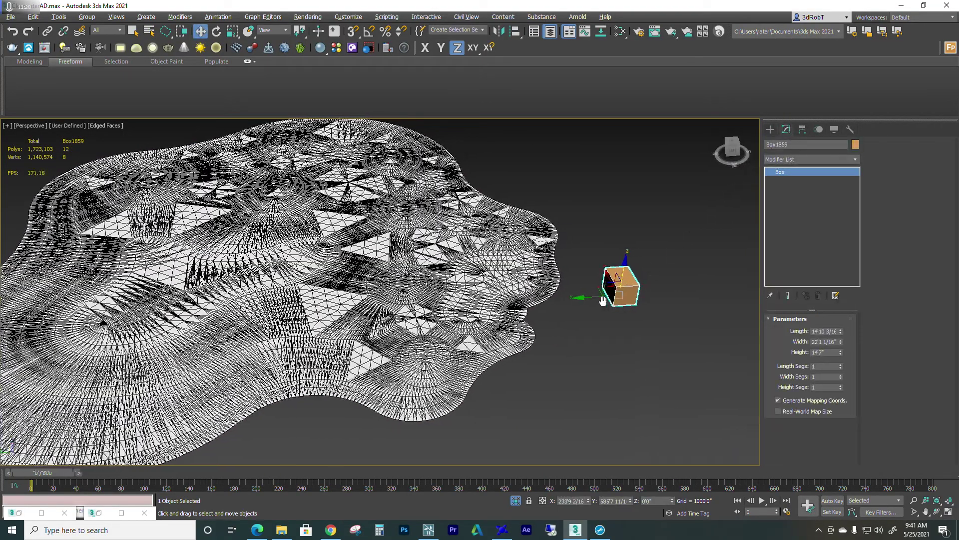
pyautogui.press('w')
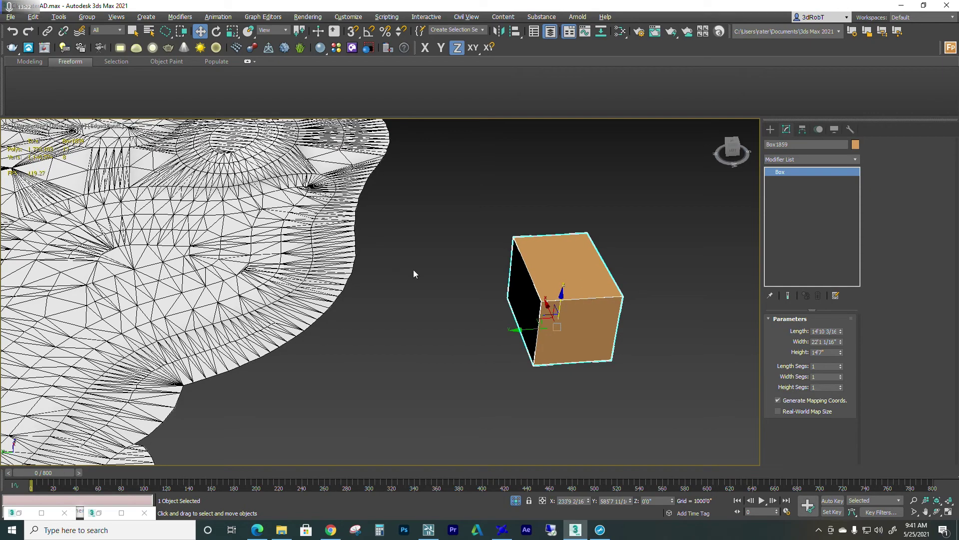
# Add a Subdivide modifier to the test box and look at it from another side.
pyautogui.press('x')
pyautogui.write('s')
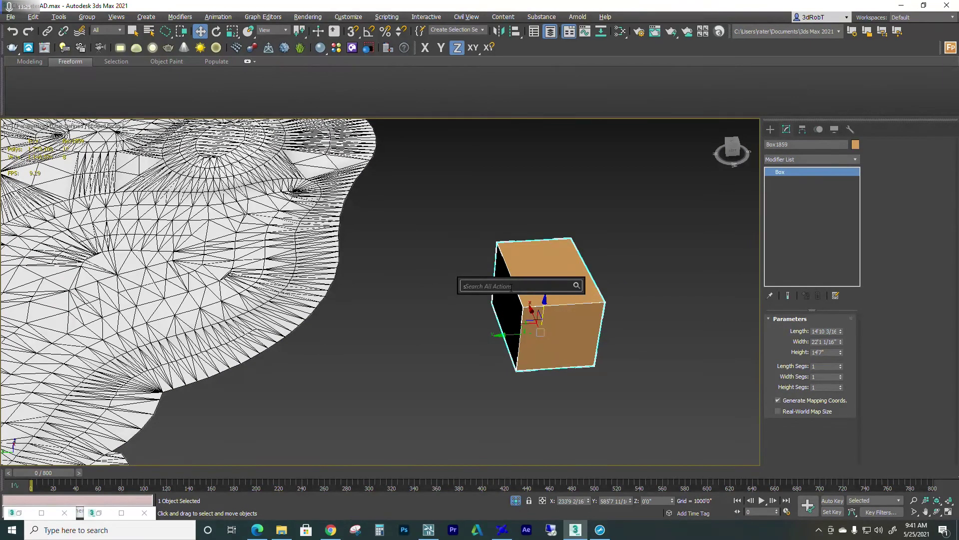
pyautogui.write('ubdi')
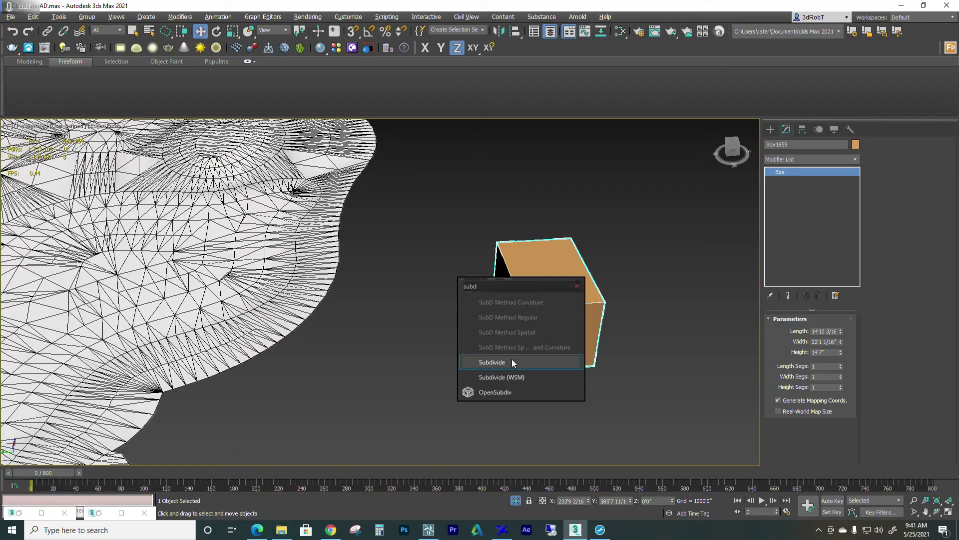
pyautogui.click(511, 360)
pyautogui.keyDown('alt'); pyautogui.moveTo(560, 312); pyautogui.dragTo(542, 304, button='middle'); pyautogui.keyUp('alt')
# Try the Delaunay and Adaptive subdivide modes on the test box and compare their triangulation.
pyautogui.click(796, 338)
pyautogui.click(801, 358)
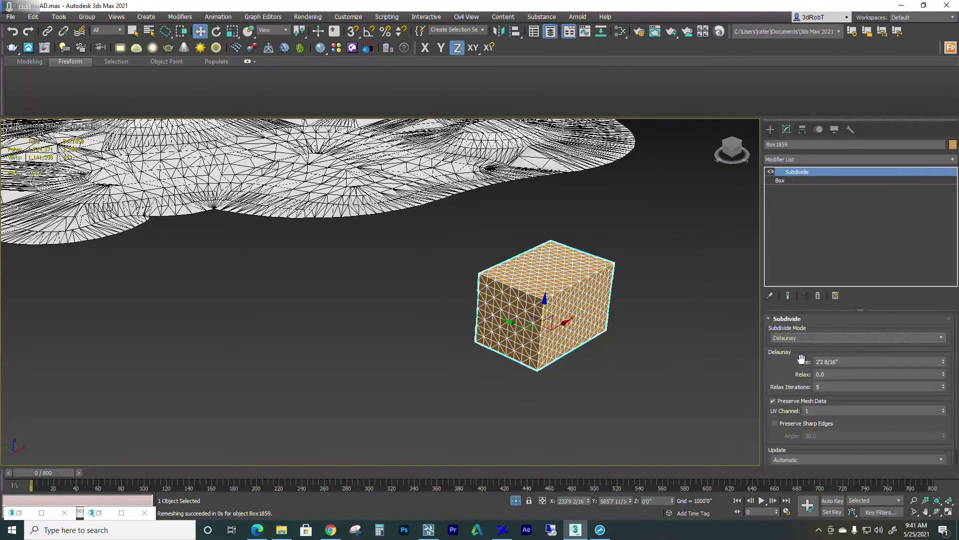
pyautogui.click(804, 338)
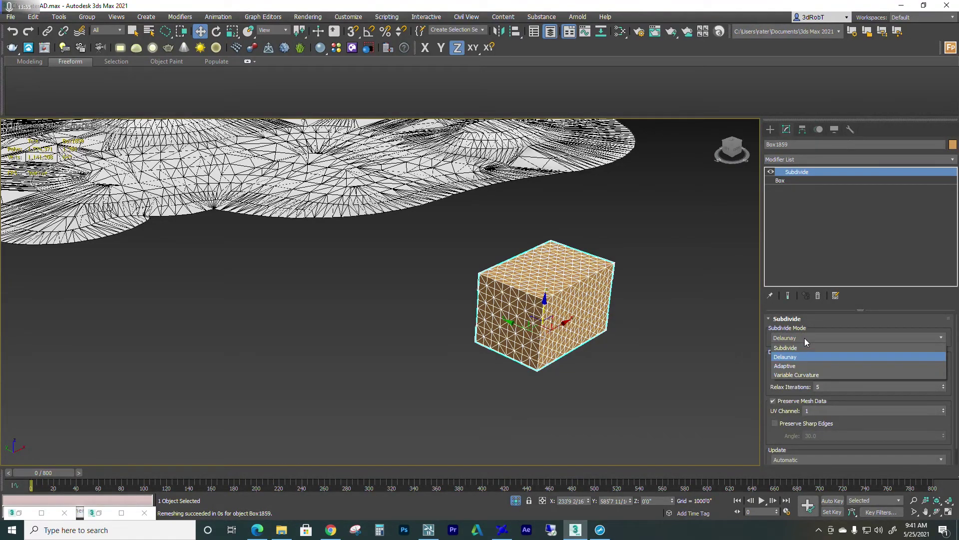
pyautogui.click(797, 361)
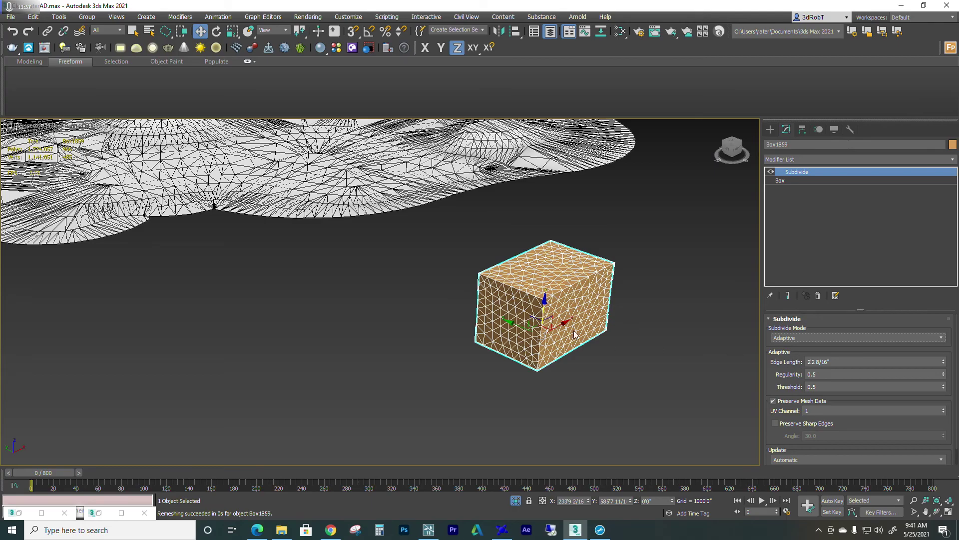
pyautogui.keyDown('alt'); pyautogui.moveTo(562, 325); pyautogui.dragTo(559, 307, button='middle'); pyautogui.keyUp('alt')
# Switch the test box's Subdivide mode to Variable Curvature and examine the triangle density near its edges.
pyautogui.click(807, 337)
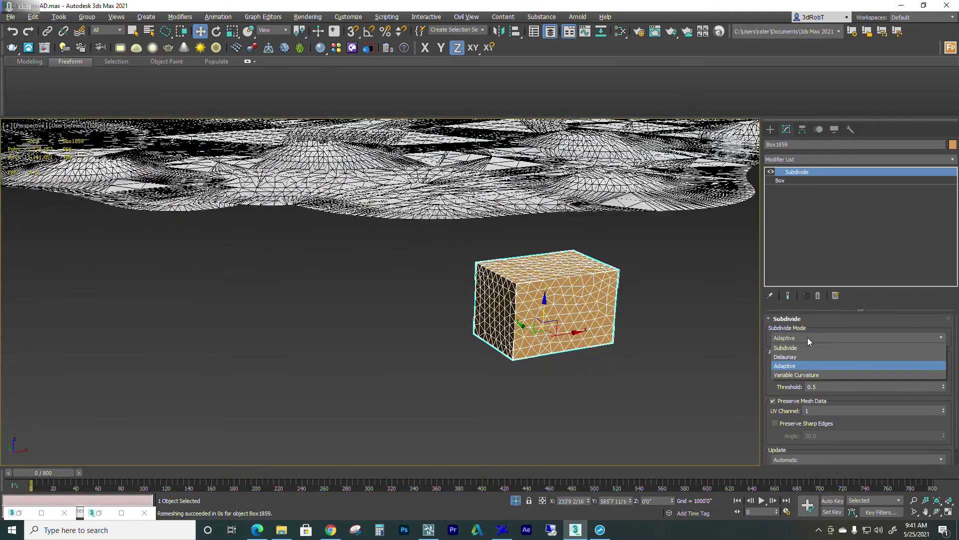
pyautogui.click(808, 375)
pyautogui.scroll(5, 531, 306)
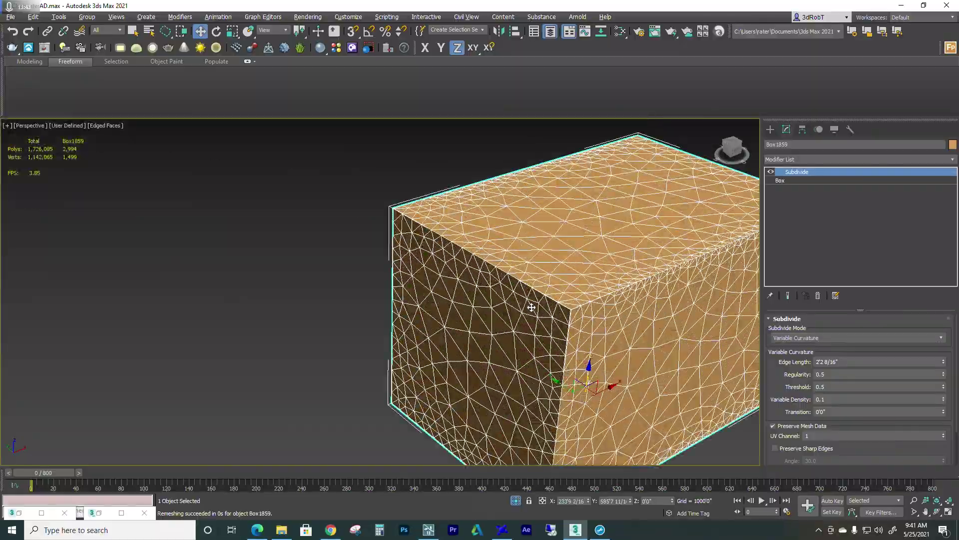
pyautogui.scroll(-5, 531, 307)
pyautogui.keyDown('alt'); pyautogui.moveTo(531, 306); pyautogui.dragTo(629, 309, button='middle'); pyautogui.keyUp('alt')
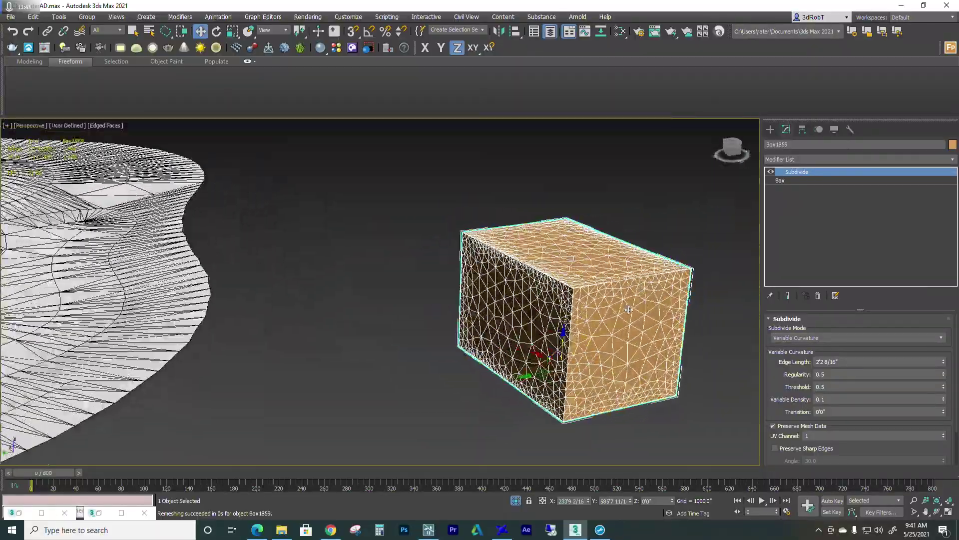
pyautogui.scroll(-5, 629, 309)
pyautogui.keyDown('alt'); pyautogui.moveTo(581, 320); pyautogui.dragTo(672, 335, button='middle'); pyautogui.keyUp('alt')
pyautogui.moveTo(635, 365)
pyautogui.keyDown('alt'); pyautogui.mouseDown(button='middle')
pyautogui.moveTo(638, 356)
pyautogui.moveTo(647, 366)
pyautogui.mouseUp(button='middle'); pyautogui.keyUp('alt')
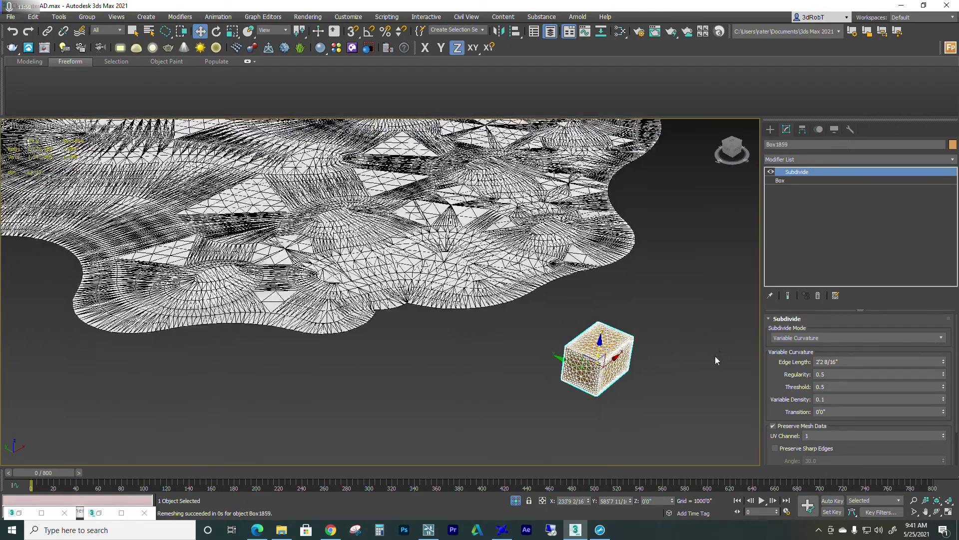
# Delete the test box and select the terrain surface again, with its whole outline in view.
pyautogui.press('Delete')
pyautogui.click(457, 263)
pyautogui.scroll(-5, 418, 276)
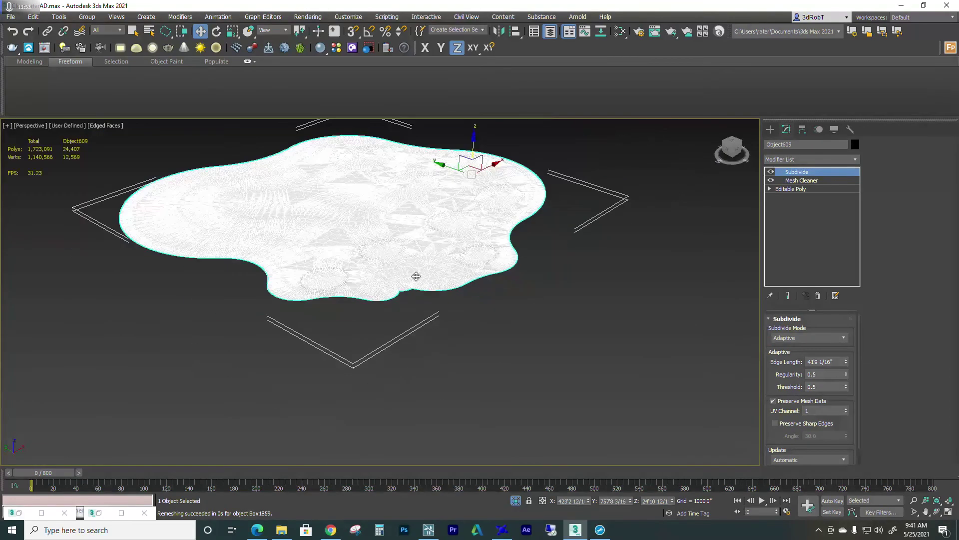
pyautogui.moveTo(391, 276); pyautogui.dragTo(491, 300, button='middle')
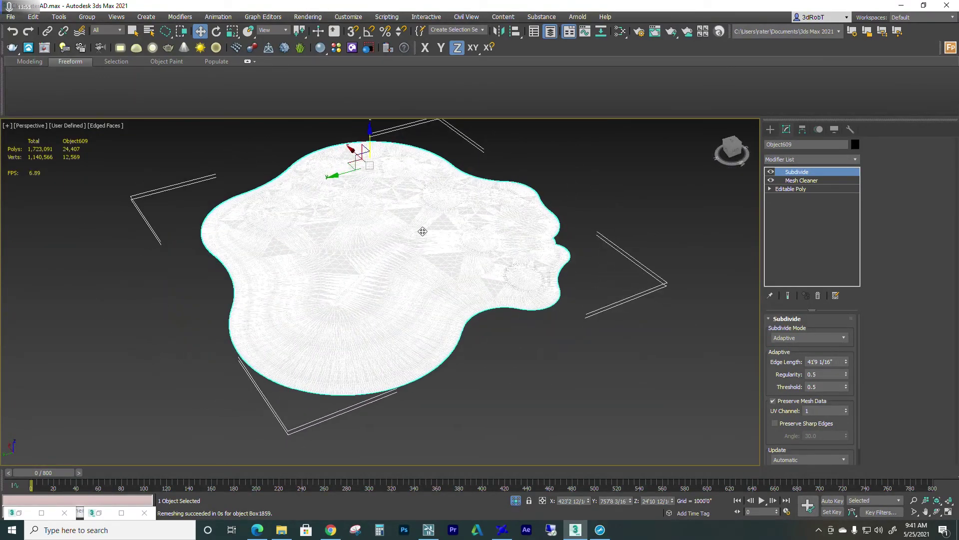
pyautogui.moveTo(423, 231); pyautogui.dragTo(422, 266, button='middle')
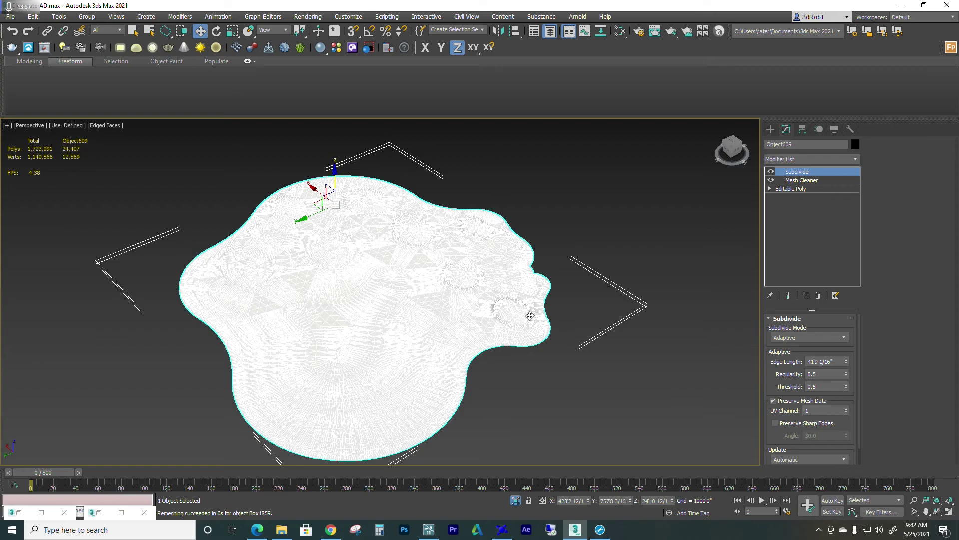
# Add an Edit Poly modifier on top of the terrain's Subdivide modifier.
pyautogui.click(856, 161)
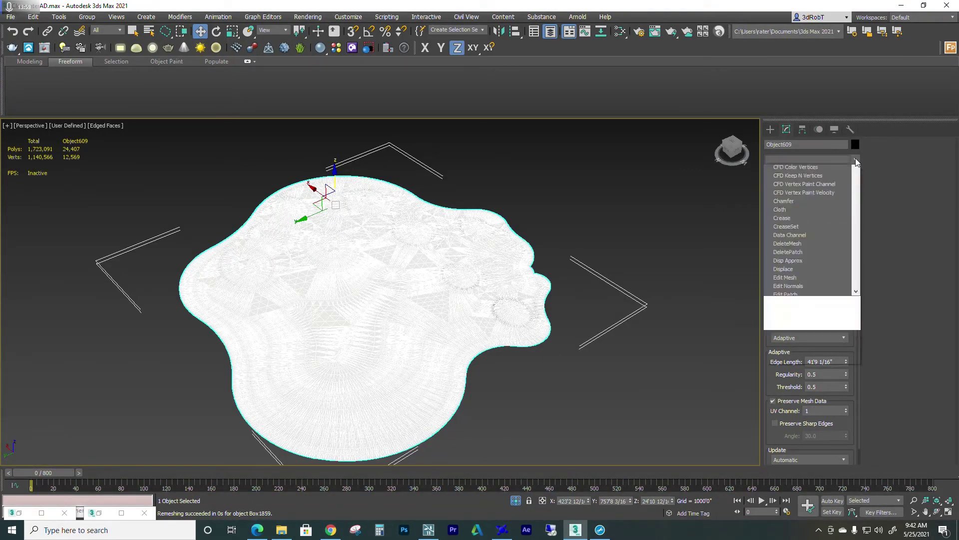
pyautogui.scroll(-12, 809, 230)
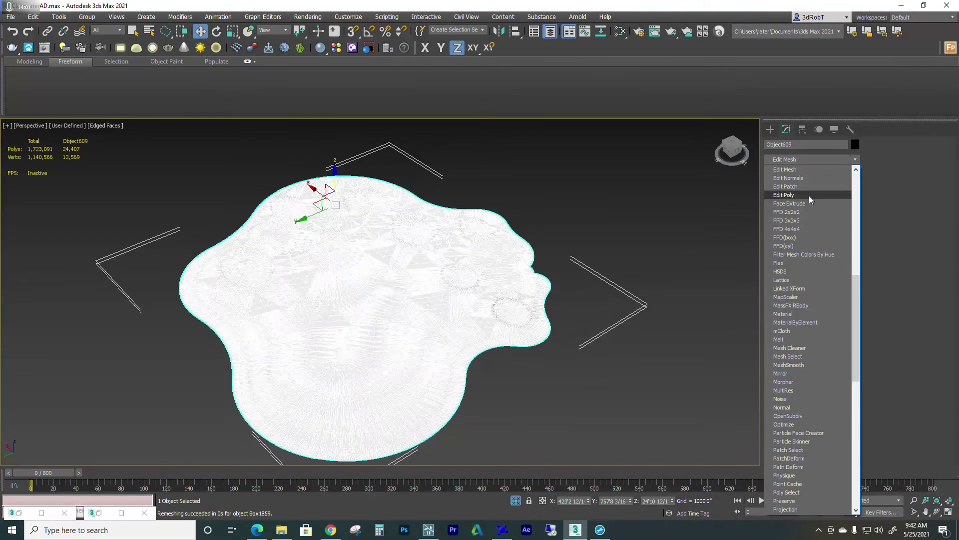
pyautogui.click(809, 195)
# Select all vertices of the terrain in the Edit Poly modifier and weld them at the preset threshold.
pyautogui.click(797, 181)
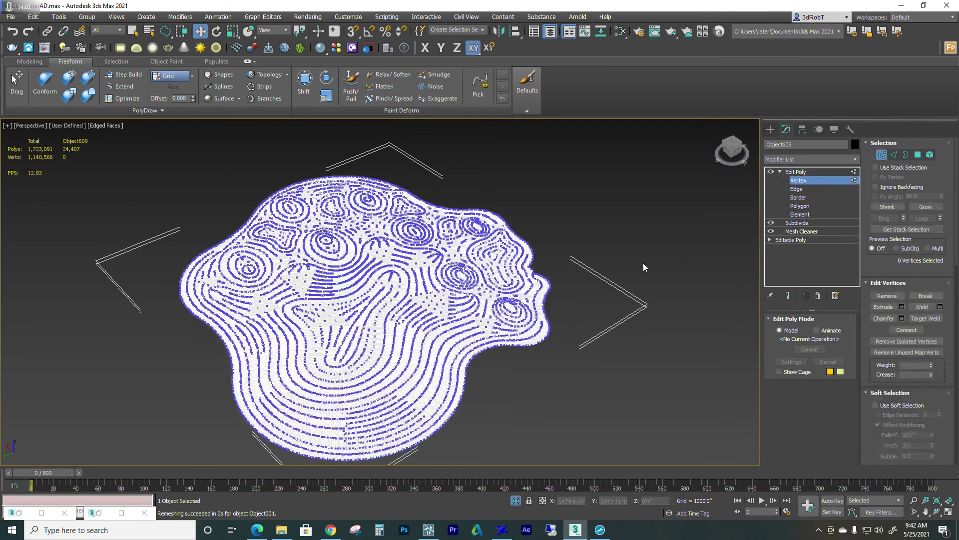
pyautogui.hotkey('ctrl', 'a')
pyautogui.click(940, 306)
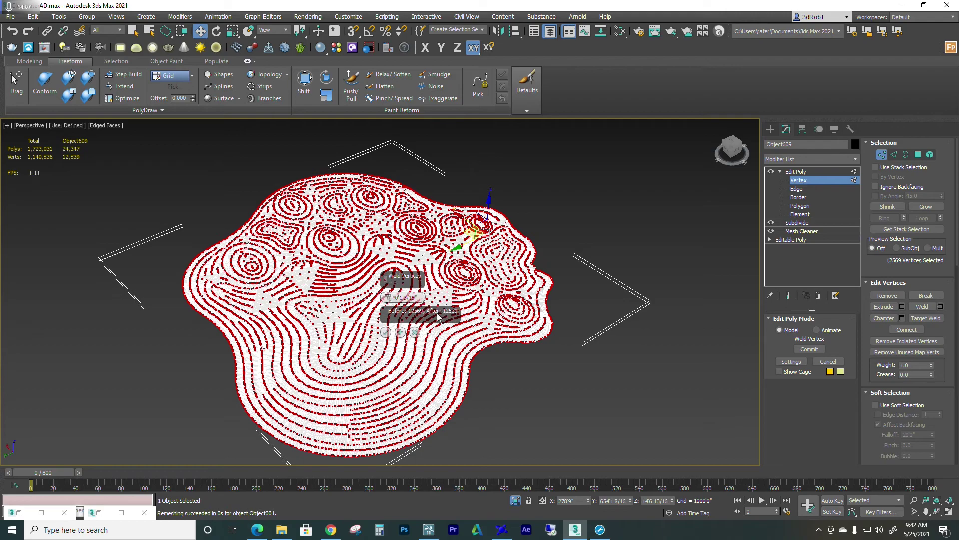
pyautogui.click(385, 332)
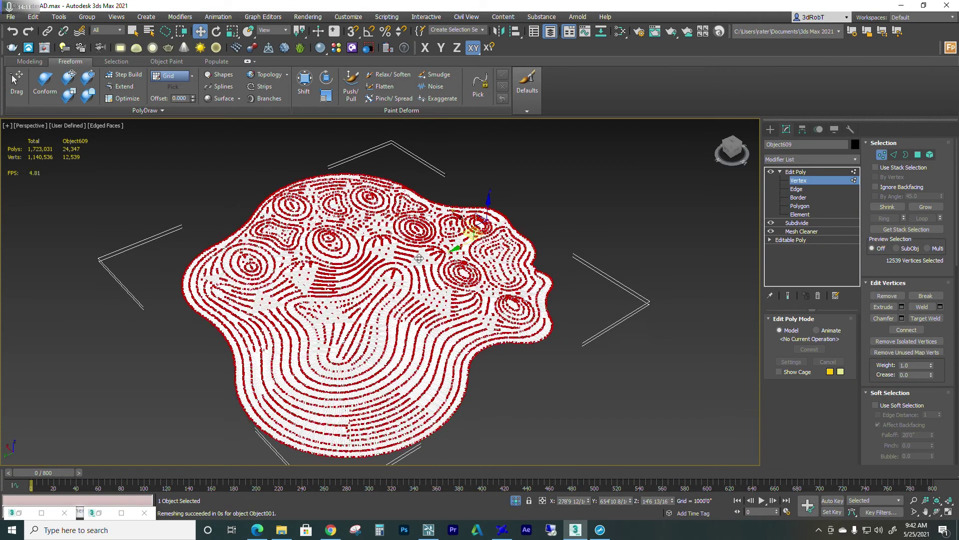
pyautogui.keyDown('alt'); pyautogui.moveTo(418, 249); pyautogui.dragTo(433, 222, button='middle'); pyautogui.keyUp('alt')
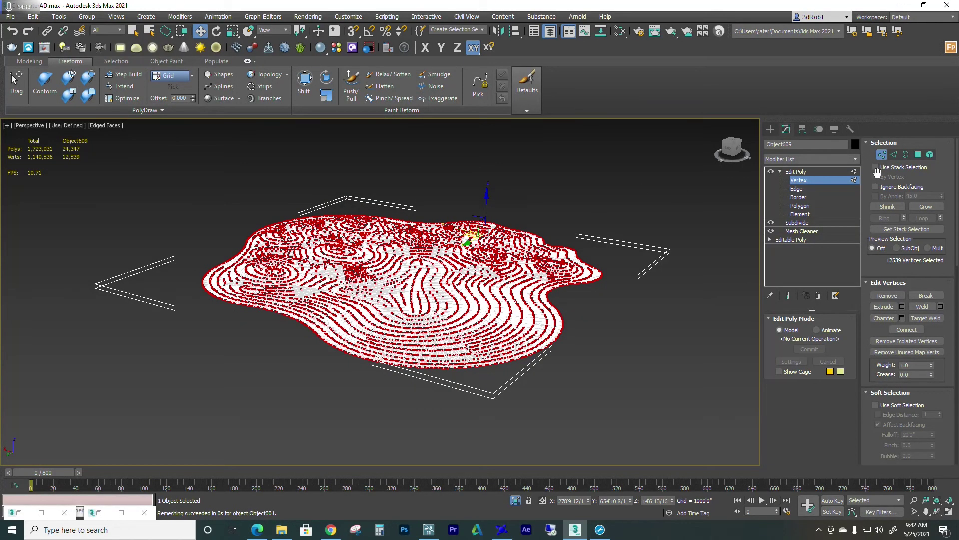
# Leave vertex editing and add a Retopology modifier on top of the terrain's Edit Poly modifier.
pyautogui.click(780, 172)
pyautogui.click(798, 174)
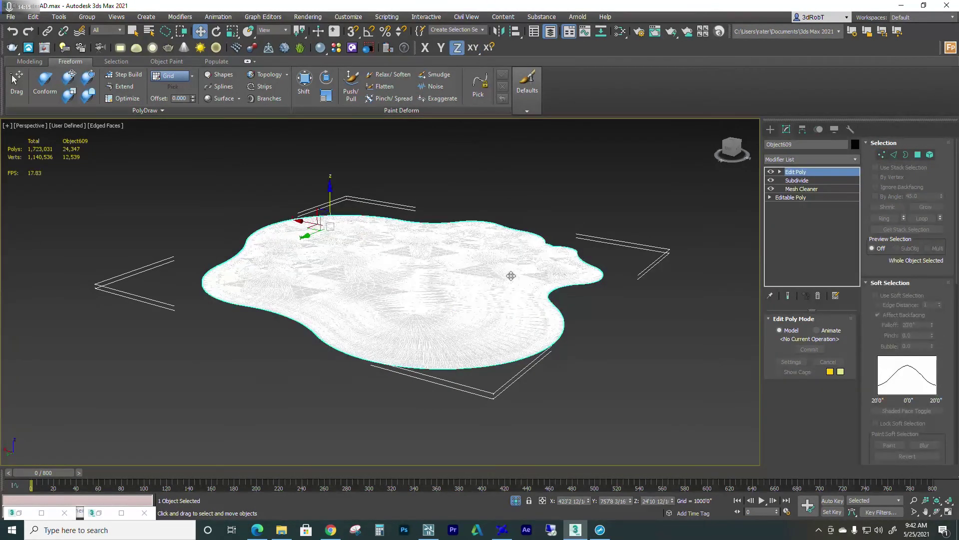
pyautogui.keyDown('alt'); pyautogui.moveTo(510, 274); pyautogui.dragTo(494, 227, button='middle'); pyautogui.keyUp('alt')
pyautogui.scroll(-3, 494, 227)
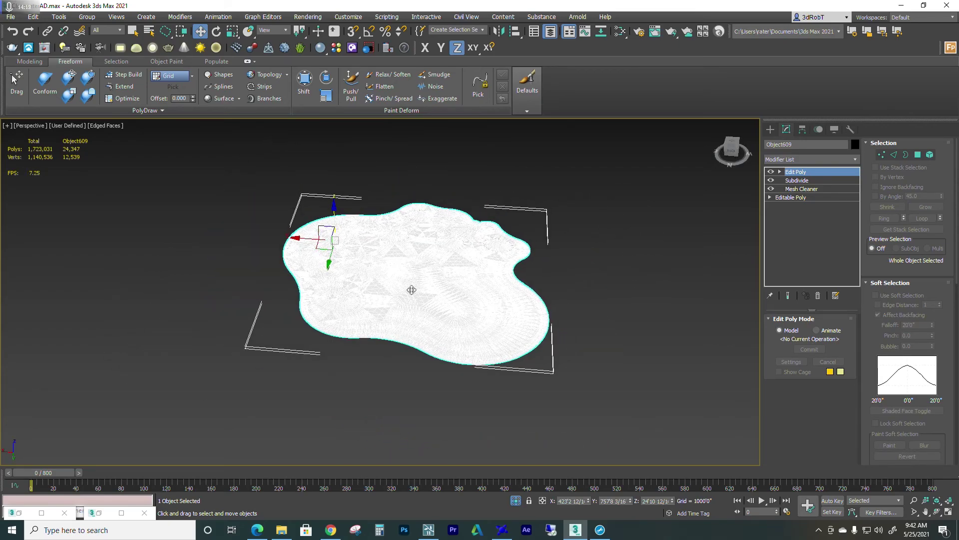
pyautogui.scroll(3, 407, 285)
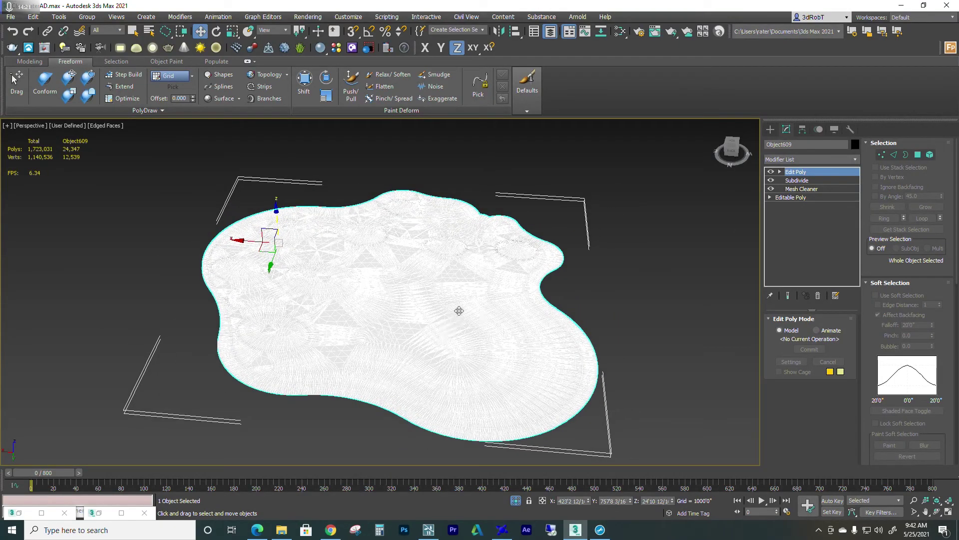
pyautogui.write('xres')
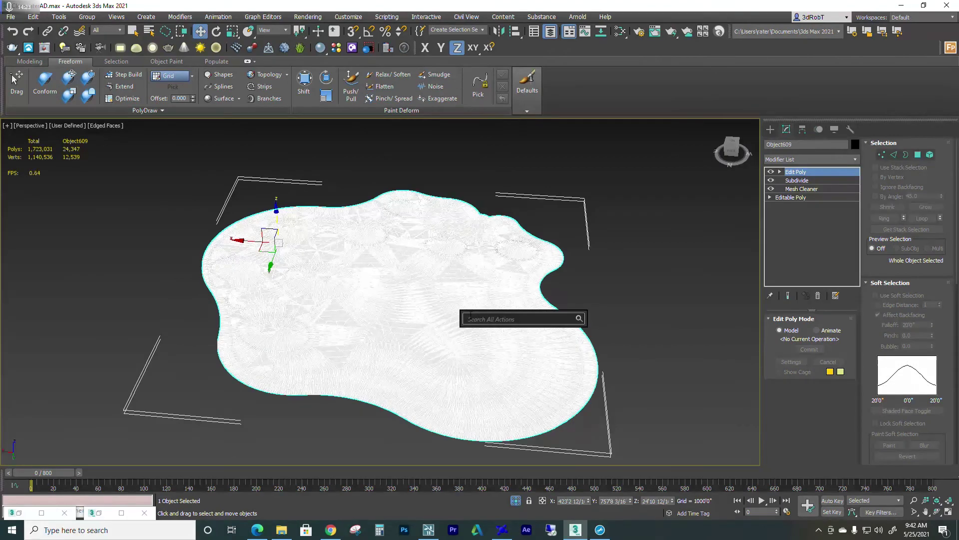
pyautogui.write('o')
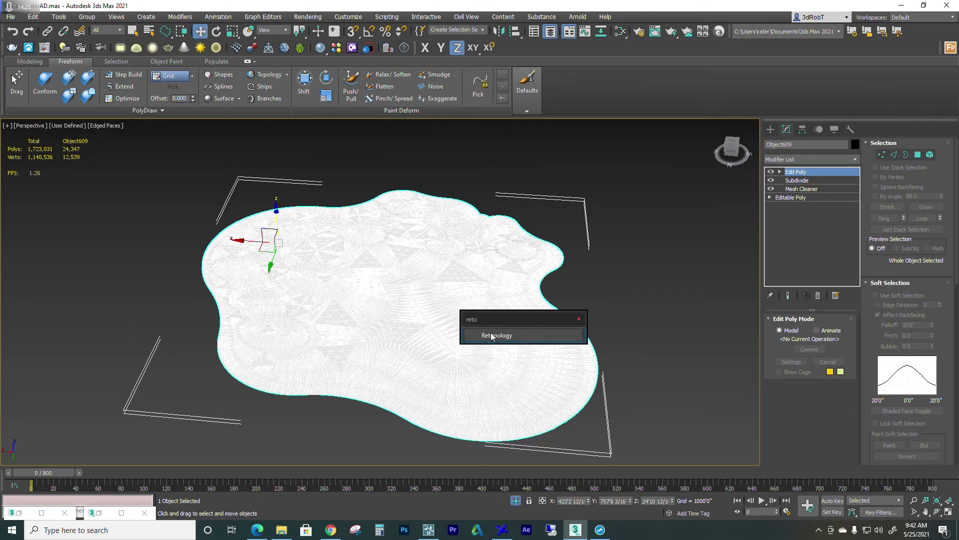
pyautogui.press('Return')
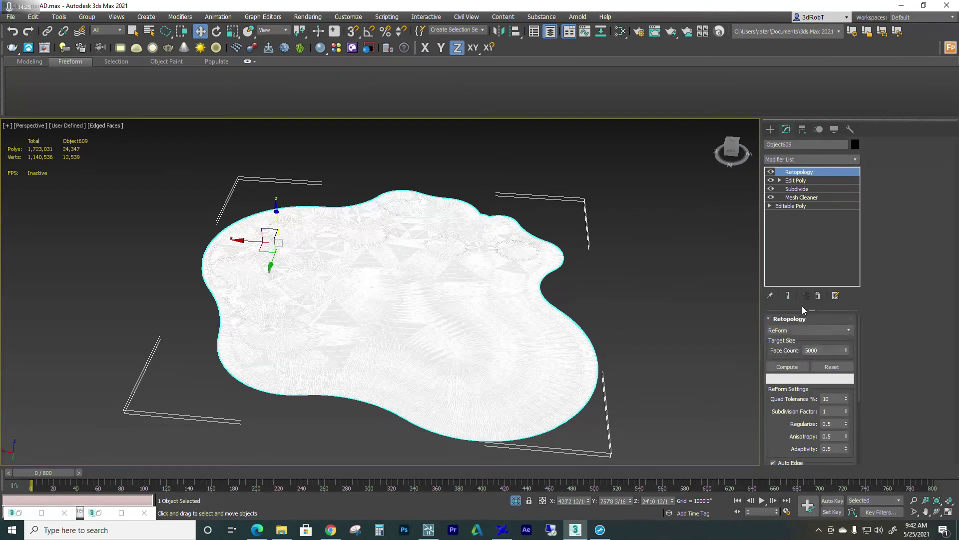
# Compute the terrain's retopology with the ReForm algorithm at a face count of 5000, keeping the preset ReForm settings.
pyautogui.click(814, 329)
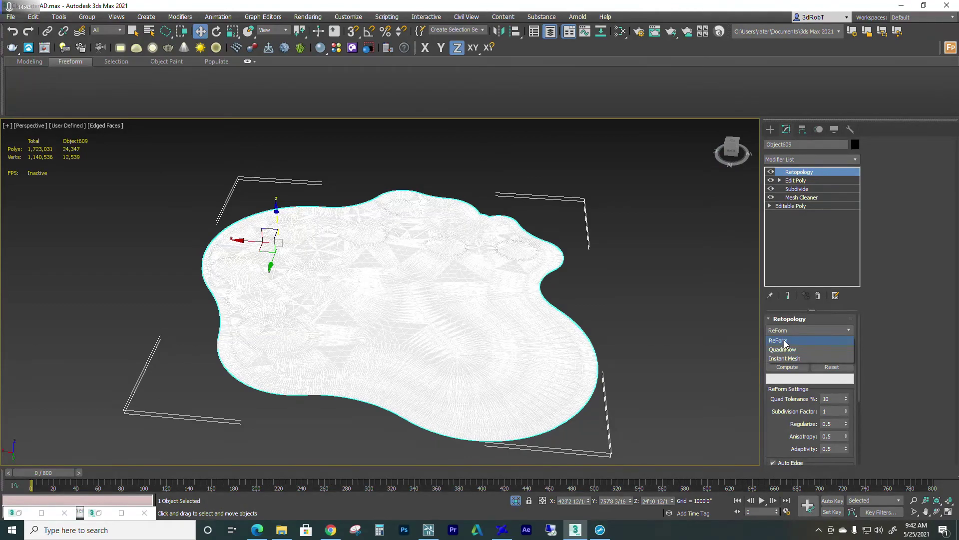
pyautogui.click(871, 306)
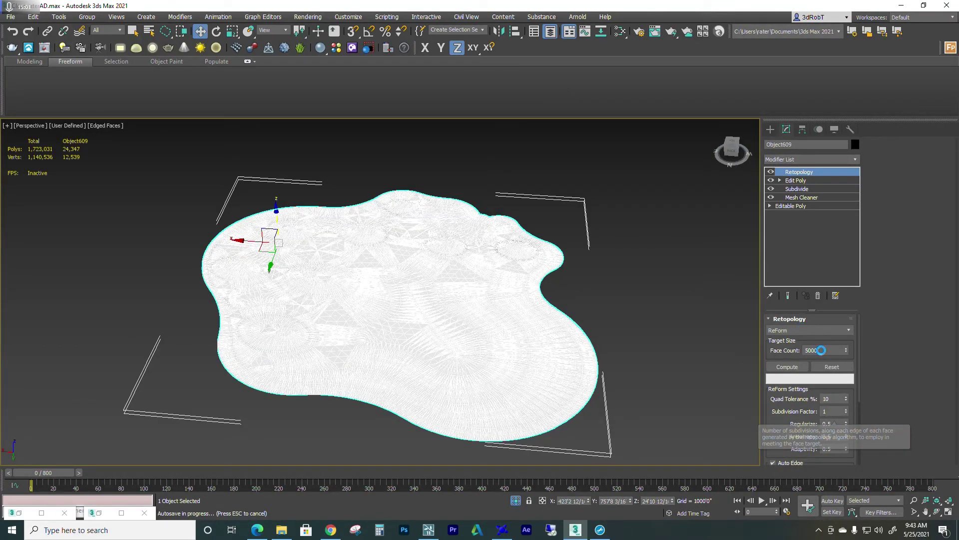
pyautogui.moveTo(782, 431); pyautogui.dragTo(780, 348)
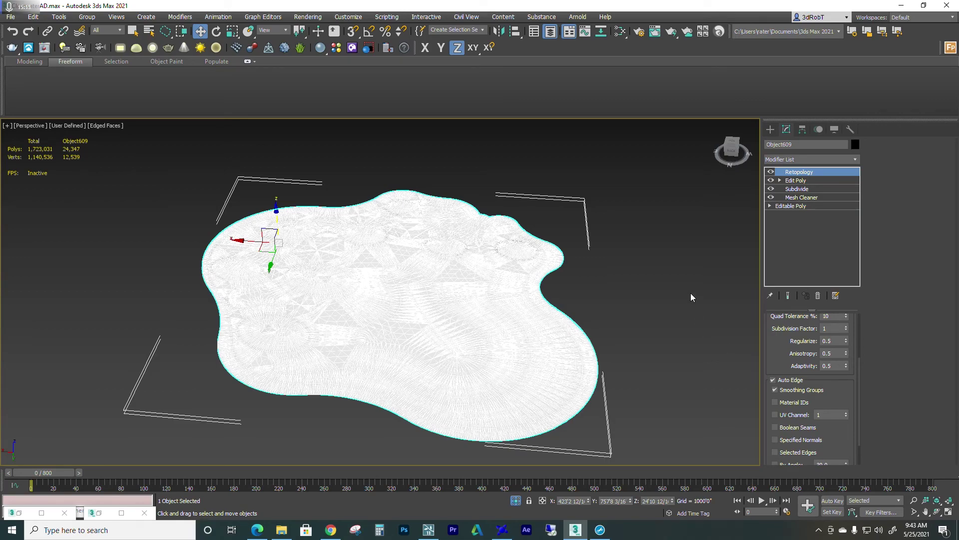
pyautogui.moveTo(787, 353); pyautogui.dragTo(787, 310)
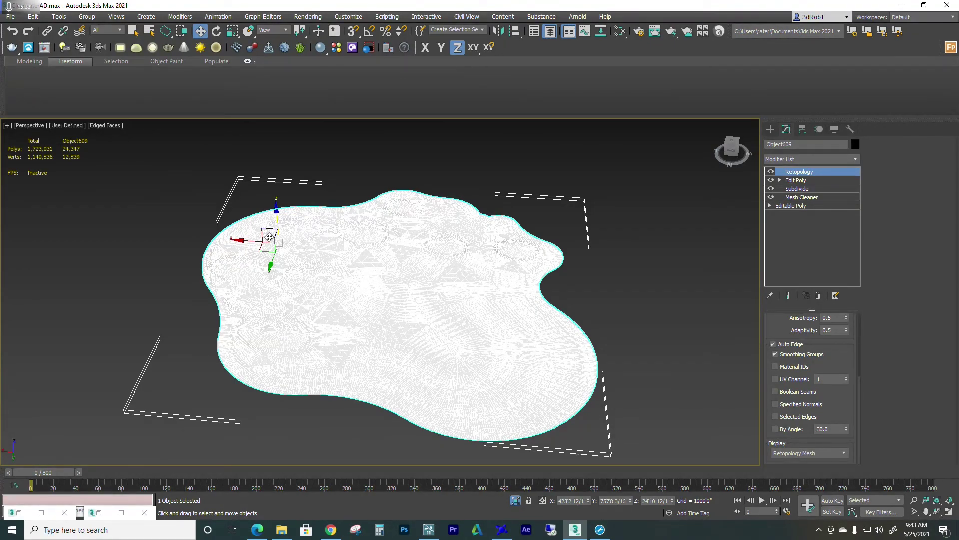
pyautogui.scroll(1, 270, 237)
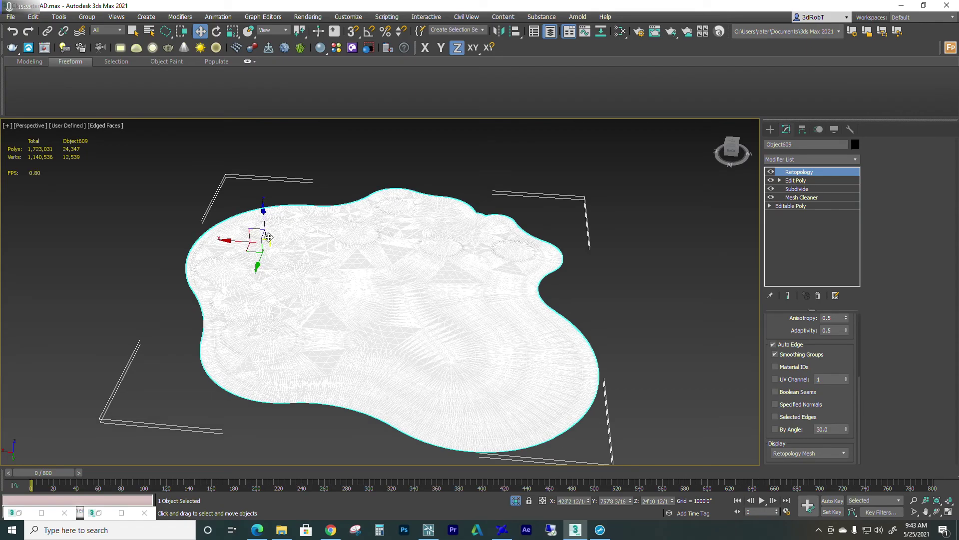
pyautogui.keyDown('alt'); pyautogui.moveTo(281, 267); pyautogui.dragTo(336, 263, button='middle'); pyautogui.keyUp('alt')
pyautogui.scroll(5, 242, 322)
pyautogui.scroll(-3, 257, 328)
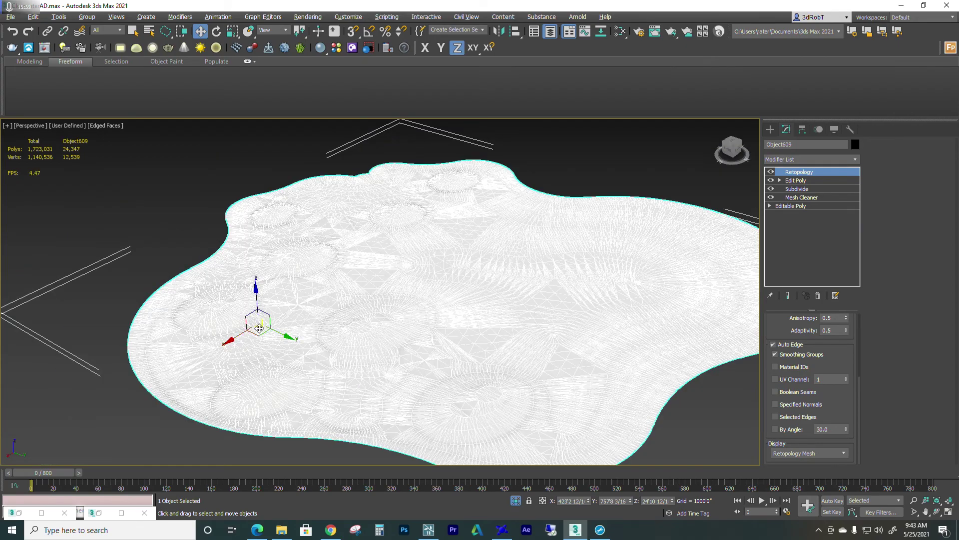
pyautogui.moveTo(257, 327); pyautogui.dragTo(375, 329, button='middle')
pyautogui.scroll(-3, 486, 306)
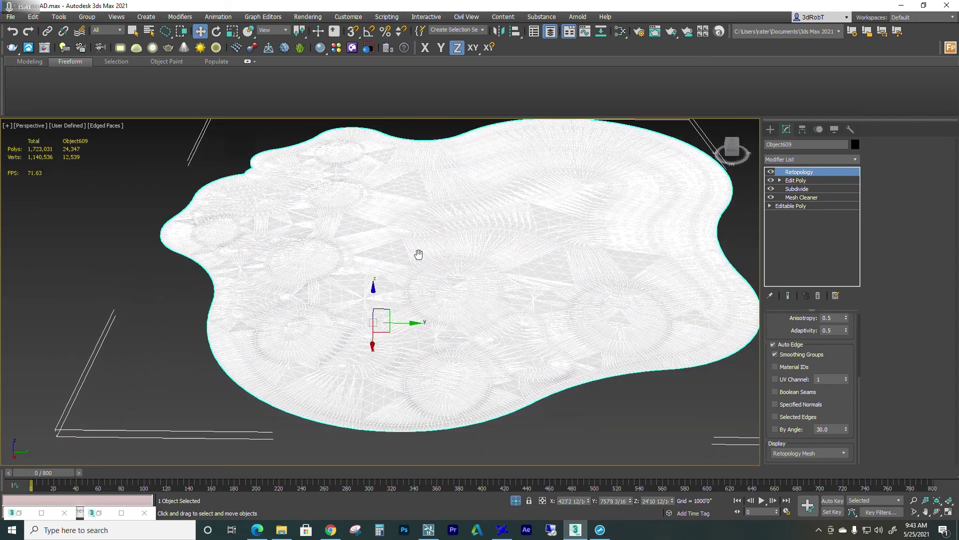
pyautogui.scroll(5, 781, 328)
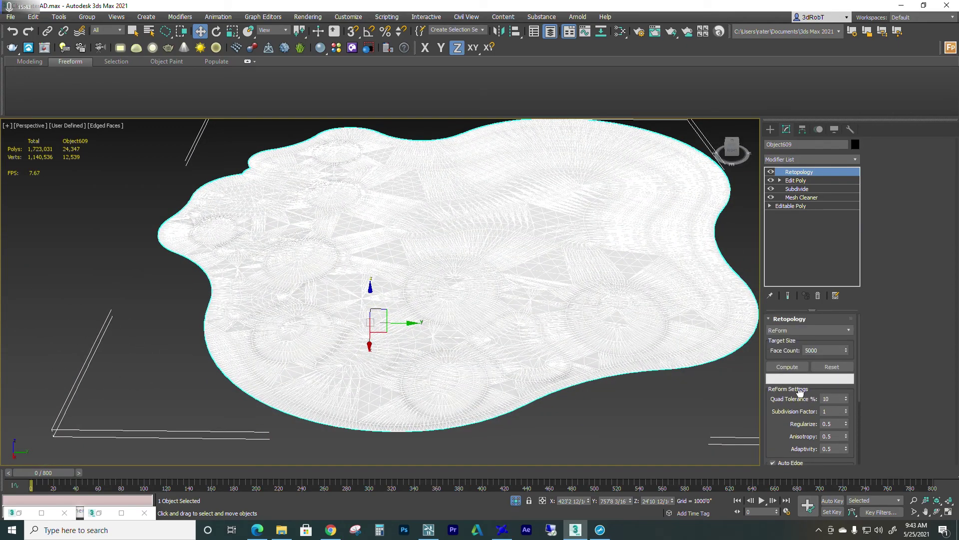
pyautogui.click(787, 366)
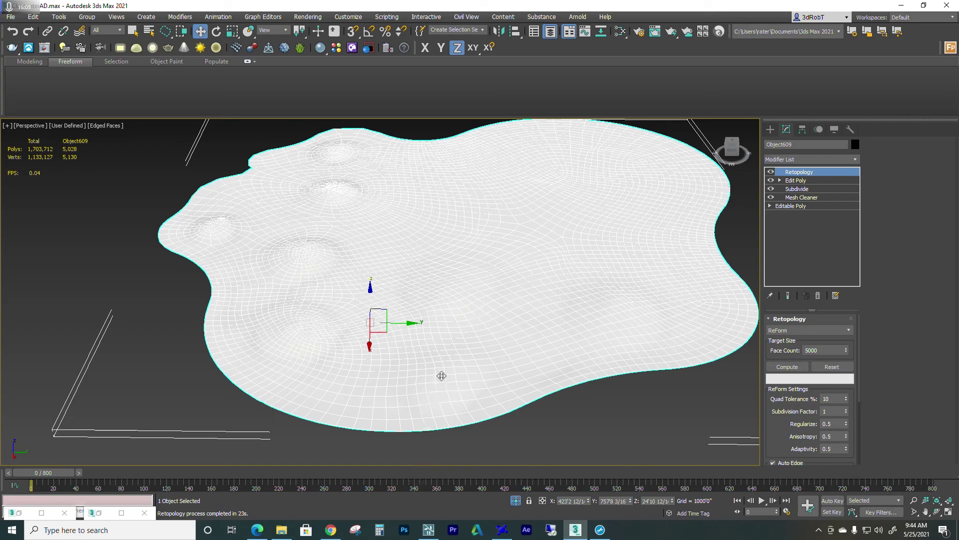
# Examine the retopologized quad mesh around the mounds and along the terrain's outline.
pyautogui.moveTo(464, 328); pyautogui.dragTo(447, 223, button='middle')
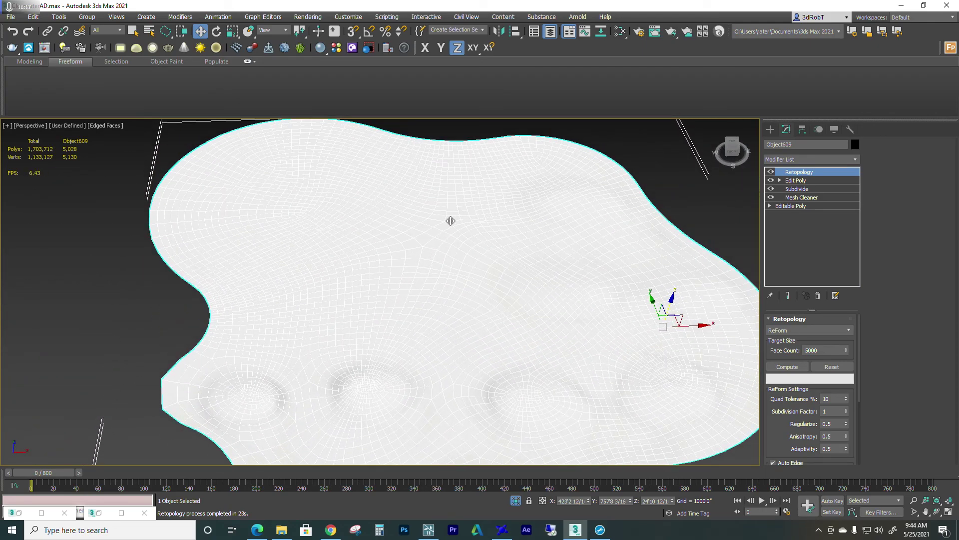
pyautogui.scroll(3, 265, 165)
pyautogui.scroll(-3, 201, 222)
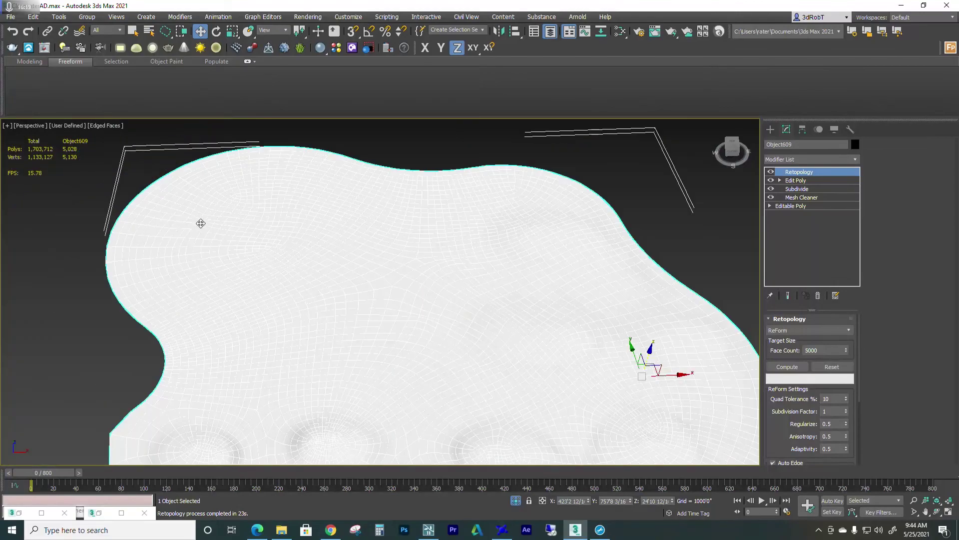
pyautogui.keyDown('alt'); pyautogui.moveTo(267, 153); pyautogui.dragTo(578, 285, button='middle'); pyautogui.keyUp('alt')
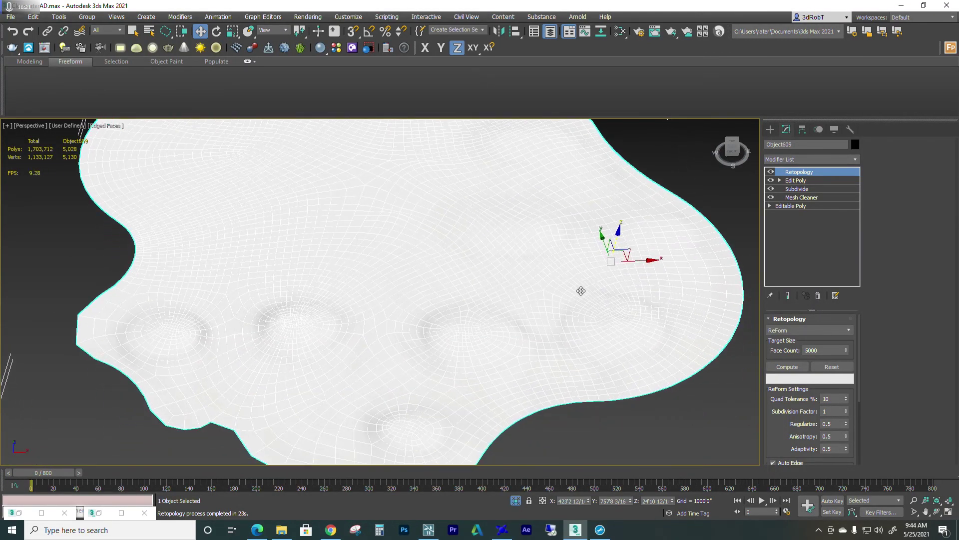
pyautogui.keyDown('alt'); pyautogui.moveTo(467, 343); pyautogui.dragTo(483, 336, button='middle'); pyautogui.keyUp('alt')
pyautogui.keyDown('alt'); pyautogui.moveTo(387, 371); pyautogui.dragTo(462, 338, button='middle'); pyautogui.keyUp('alt')
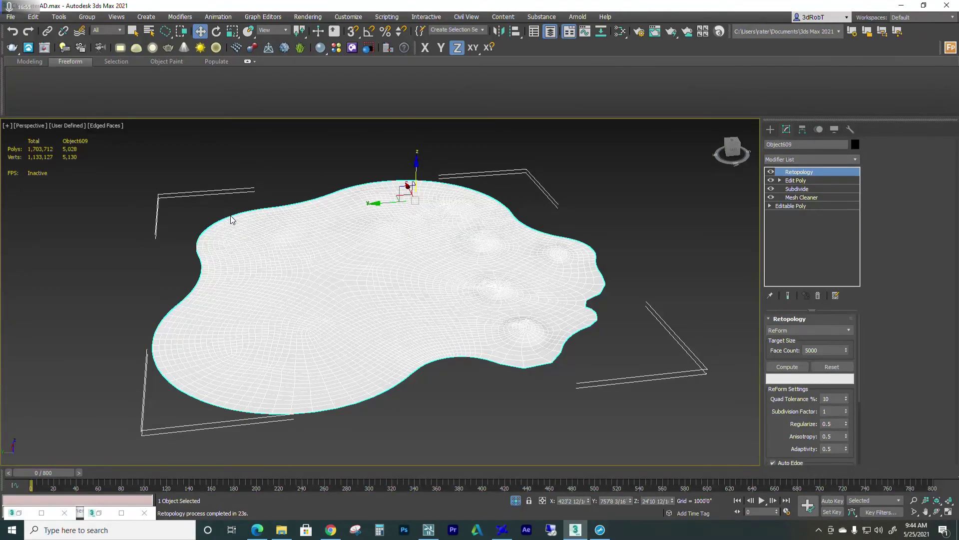
pyautogui.click(856, 160)
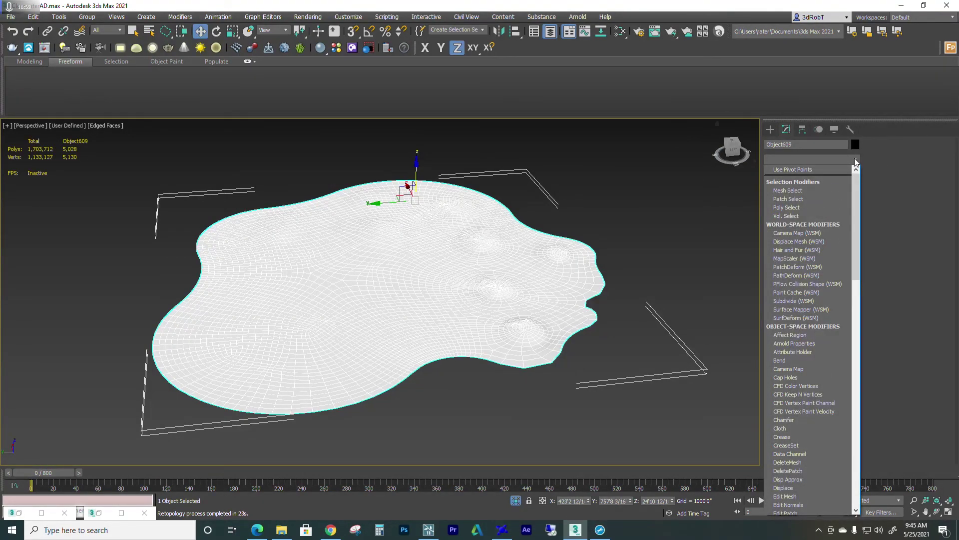
pyautogui.press('e')
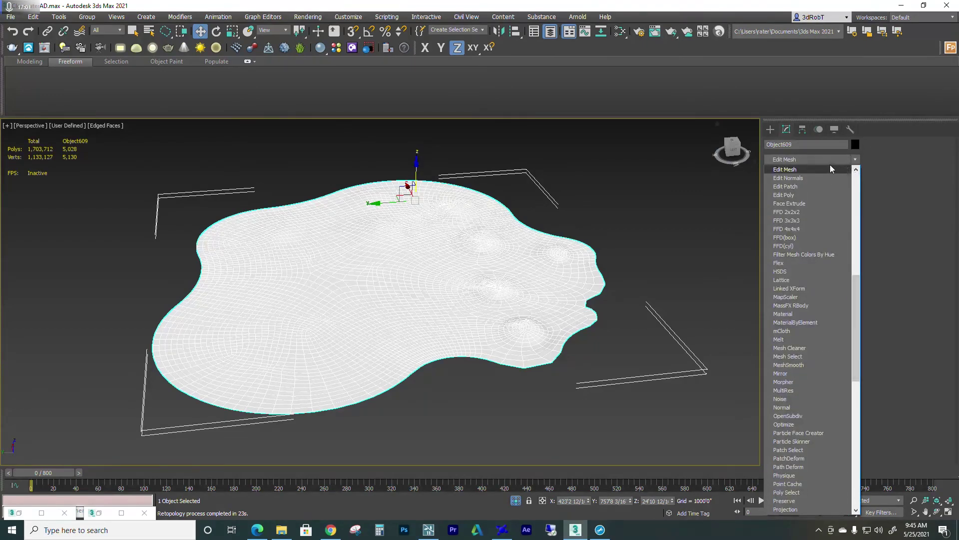
pyautogui.click(799, 194)
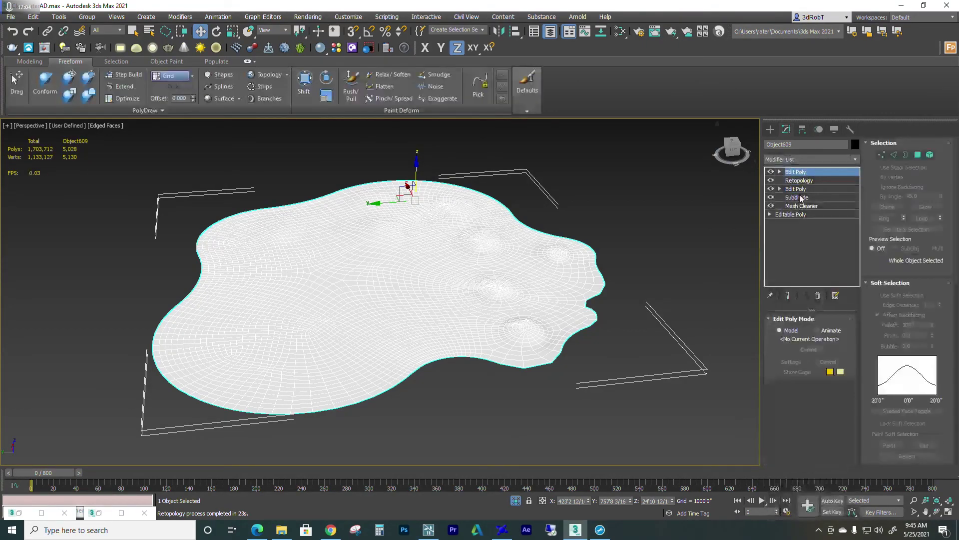
pyautogui.click(918, 156)
pyautogui.hotkey('ctrl', 'z')
# Add an Edit Poly modifier on top of the Retopology modifier and select all the terrain's polygons.
pyautogui.scroll(3, 468, 271)
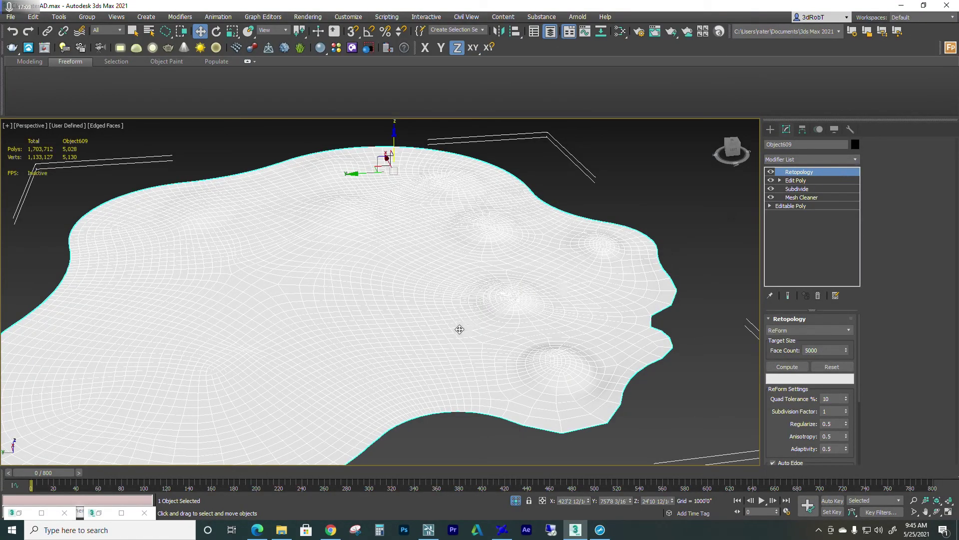
pyautogui.write('xe')
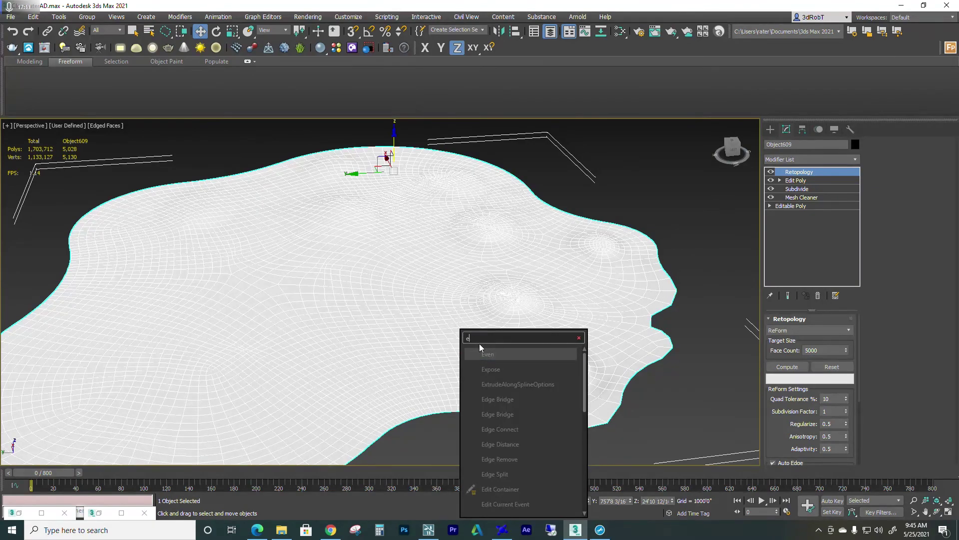
pyautogui.write('di')
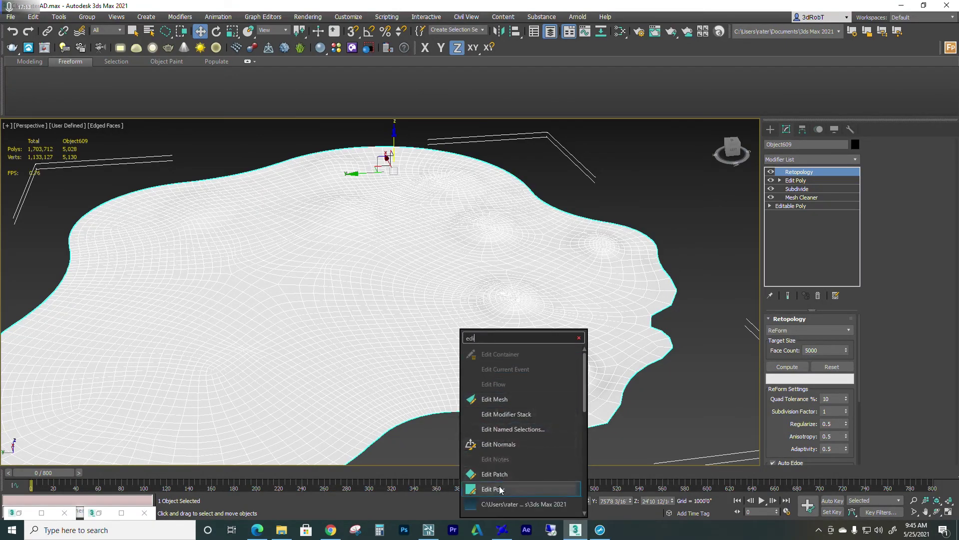
pyautogui.click(499, 488)
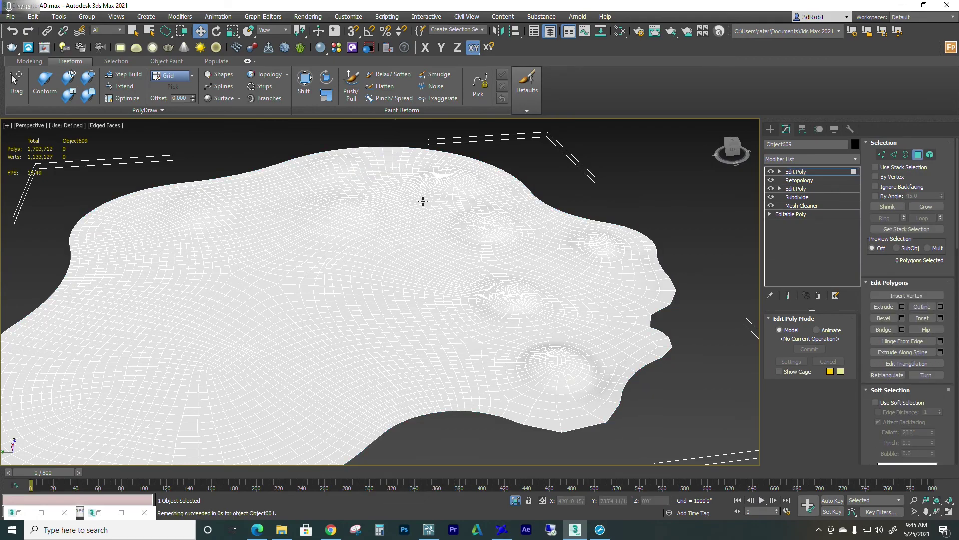
pyautogui.click(423, 201)
pyautogui.hotkey('ctrl', 'a')
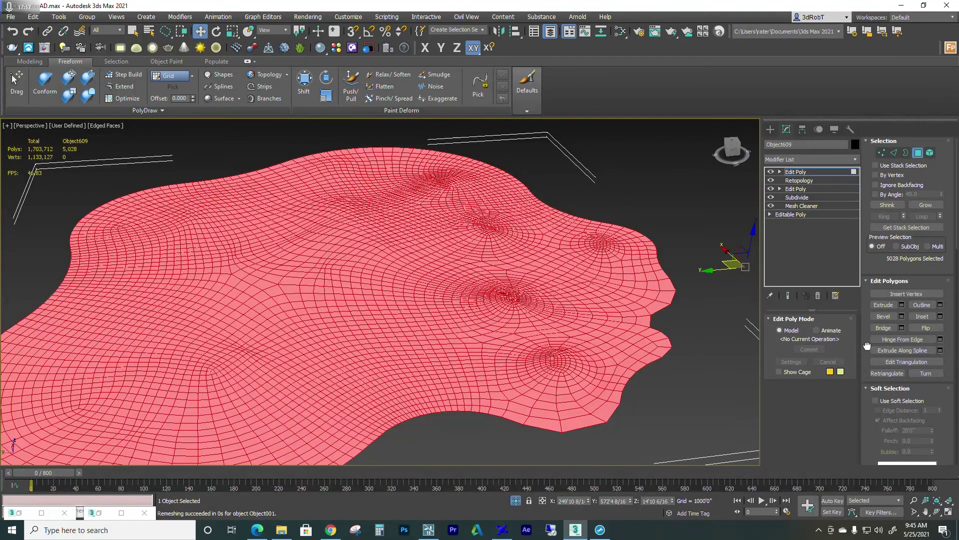
# Activate Push/Pull paint deformation for the selected polygons, undo the test stroke, and set the Push/Pull Value to about 1'3 9/16".
pyautogui.scroll(-10, 890, 355)
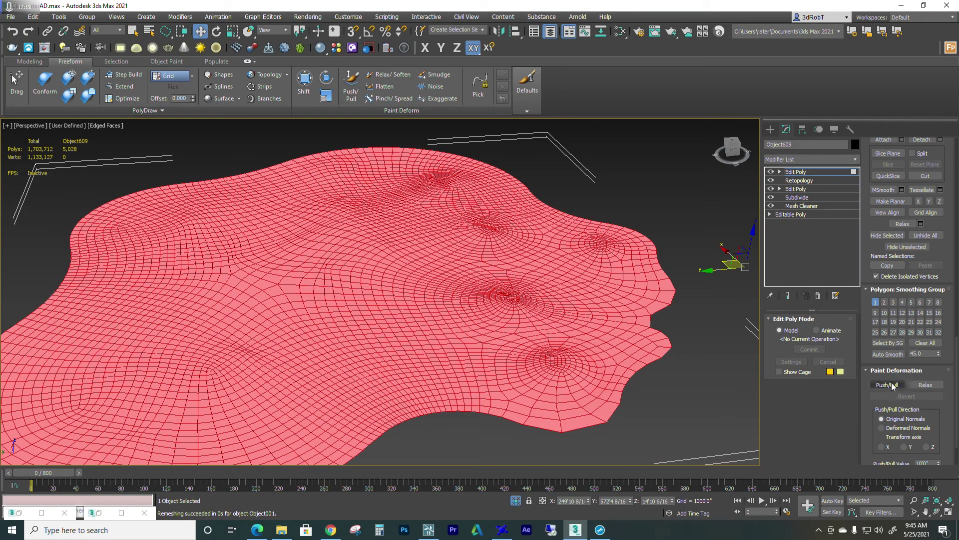
pyautogui.click(887, 385)
pyautogui.scroll(-2, 900, 400)
pyautogui.moveTo(469, 263); pyautogui.dragTo(402, 297)
pyautogui.hotkey('ctrl', 'z')
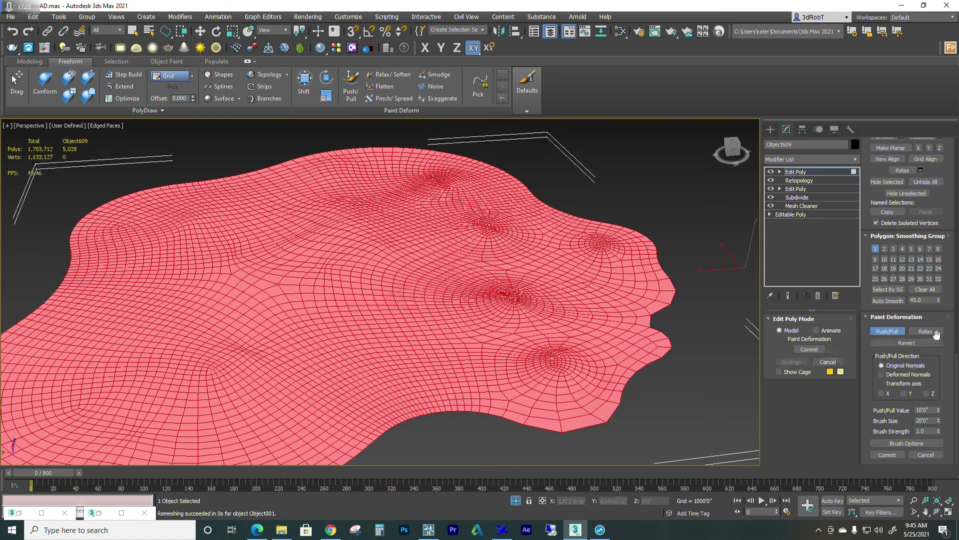
pyautogui.moveTo(939, 412); pyautogui.dragTo(939, 423)
pyautogui.moveTo(944, 453); pyautogui.dragTo(944, 462)
# Paint a Push/Pull deformation on the terrain surface next to one of the mounds.
pyautogui.scroll(5, 495, 300)
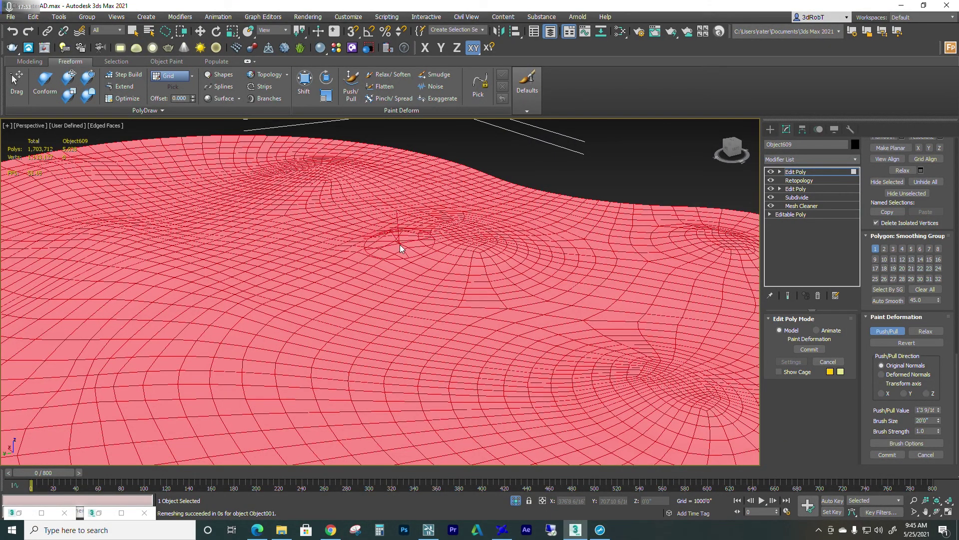
pyautogui.keyDown('alt'); pyautogui.moveTo(396, 250); pyautogui.dragTo(403, 292, button='middle'); pyautogui.keyUp('alt')
pyautogui.scroll(2, 398, 286)
pyautogui.scroll(-5, 398, 287)
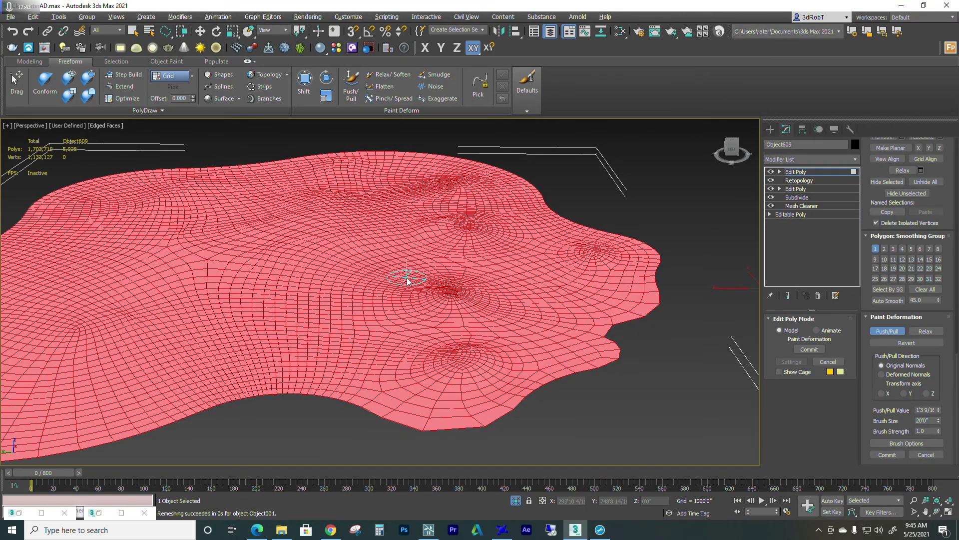
# Exit polygon editing and examine the painted deformation against the neighbouring mounds on the whole terrain.
pyautogui.click(823, 175)
pyautogui.press('z')
pyautogui.keyDown('alt'); pyautogui.moveTo(531, 319); pyautogui.dragTo(531, 330, button='middle'); pyautogui.keyUp('alt')
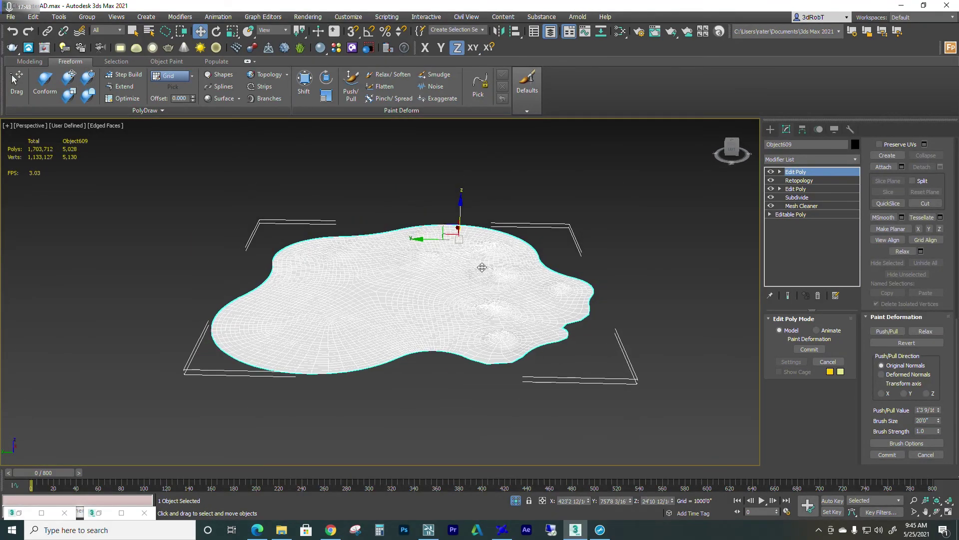
pyautogui.scroll(4, 482, 267)
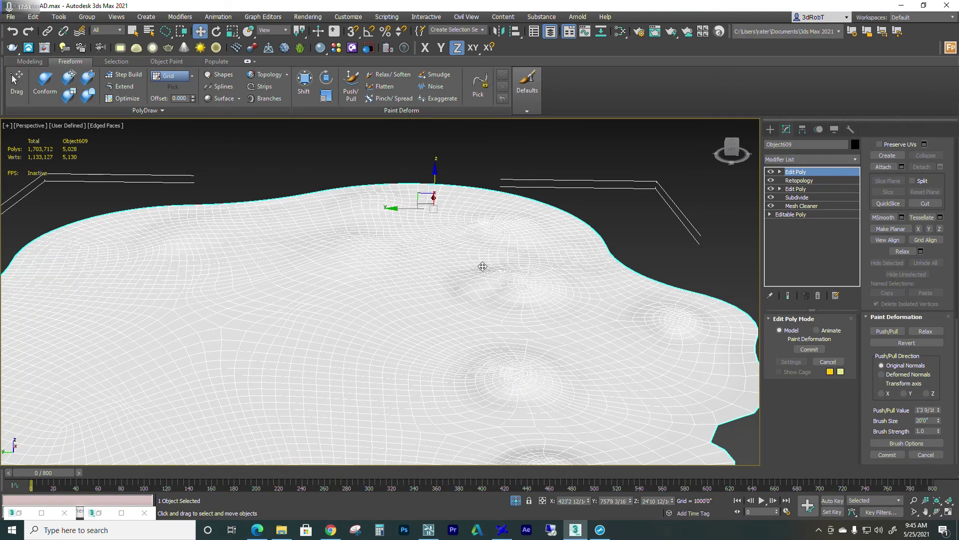
pyautogui.scroll(-4, 488, 274)
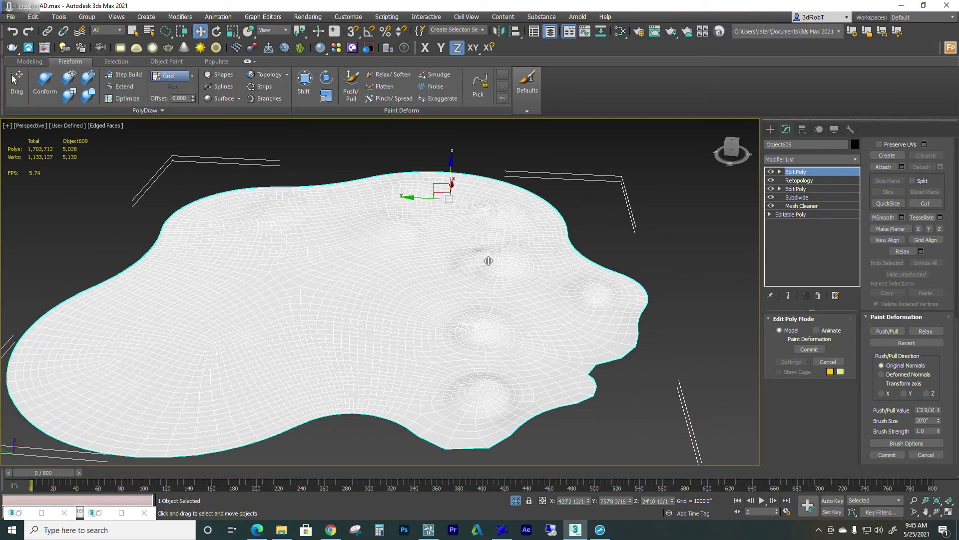
pyautogui.keyDown('alt'); pyautogui.moveTo(489, 260); pyautogui.dragTo(478, 261, button='middle'); pyautogui.keyUp('alt')
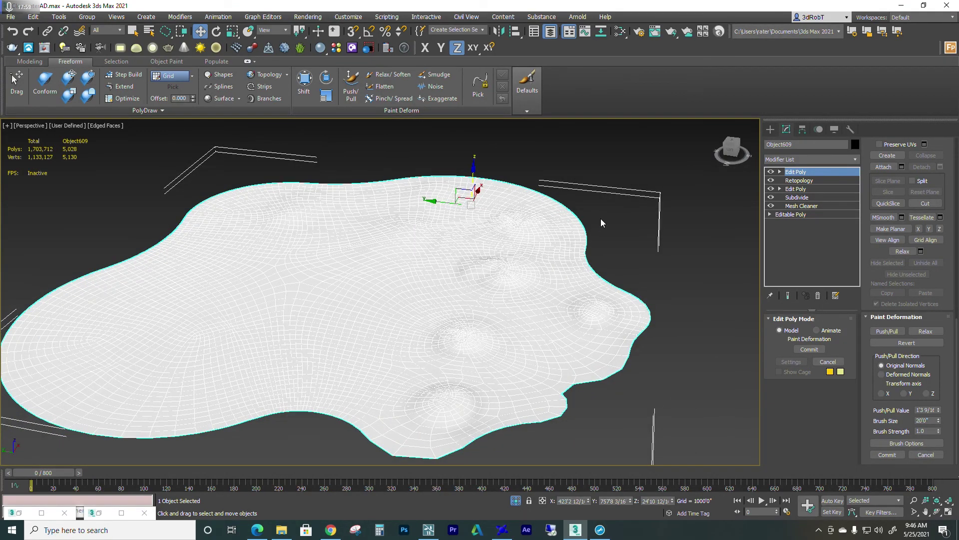
# Deselect the terrain, show the GOOD_AD layer and hide the C-TINN-VIEW layer.
pyautogui.click(597, 148)
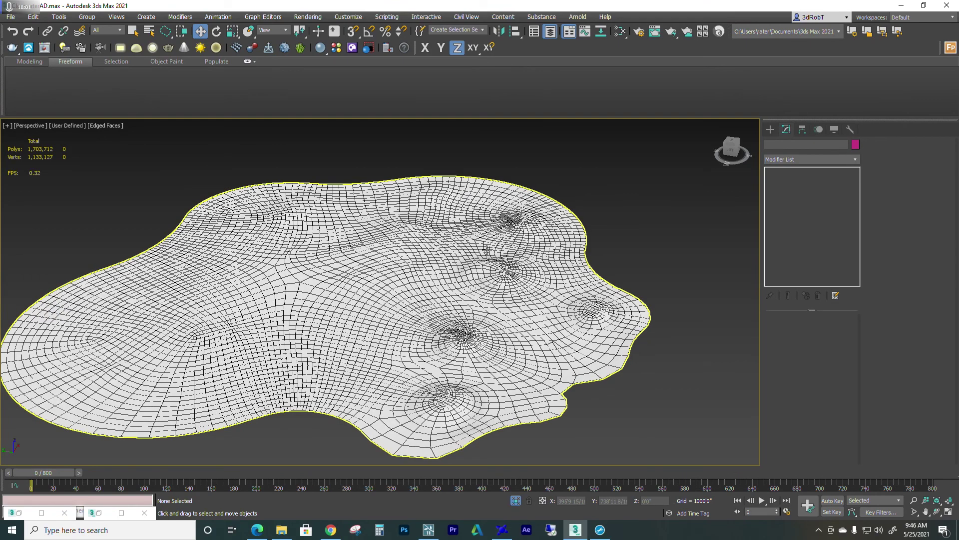
pyautogui.click(835, 129)
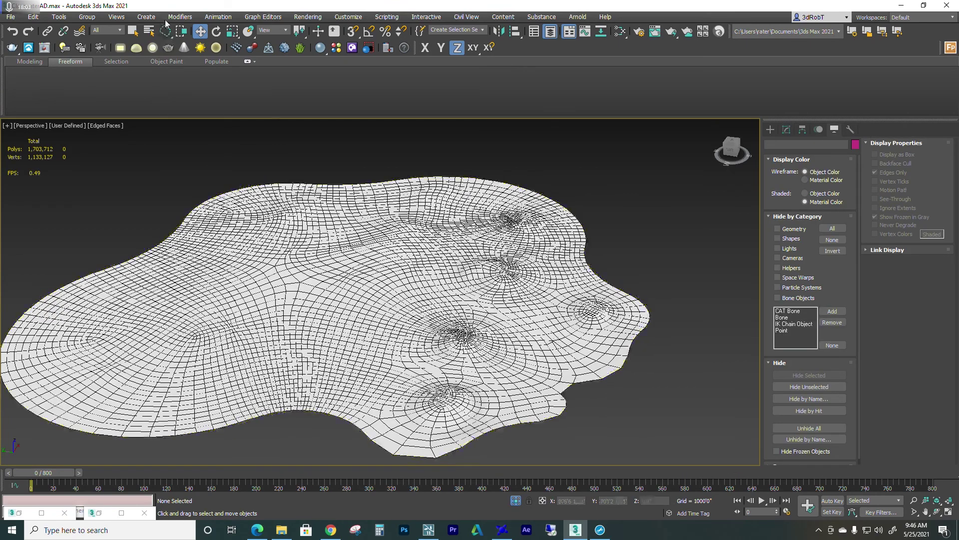
pyautogui.click(58, 18)
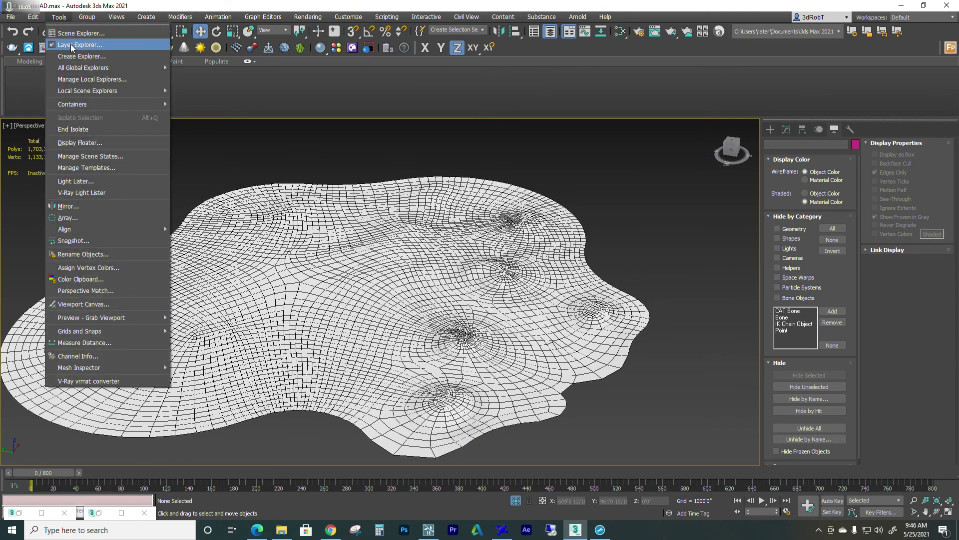
pyautogui.click(100, 515)
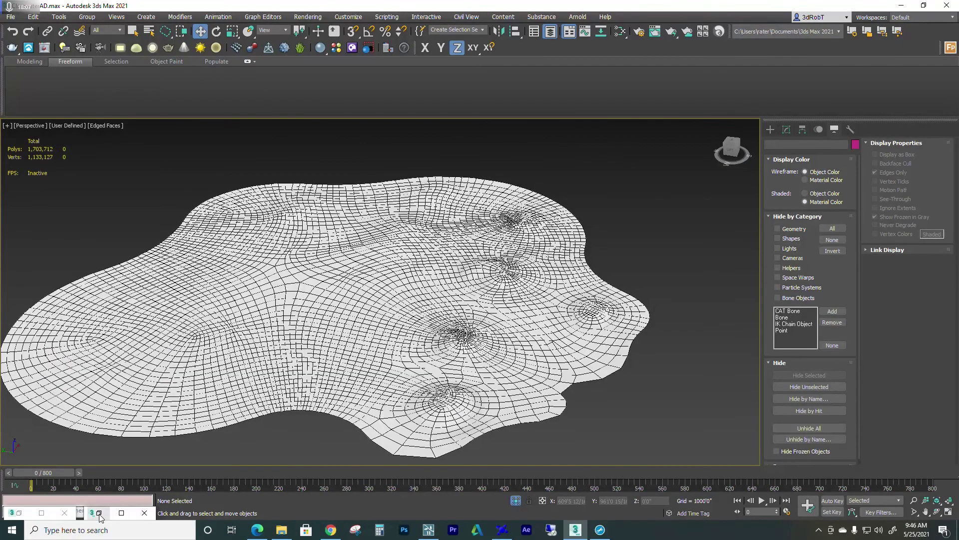
pyautogui.doubleClick(100, 515)
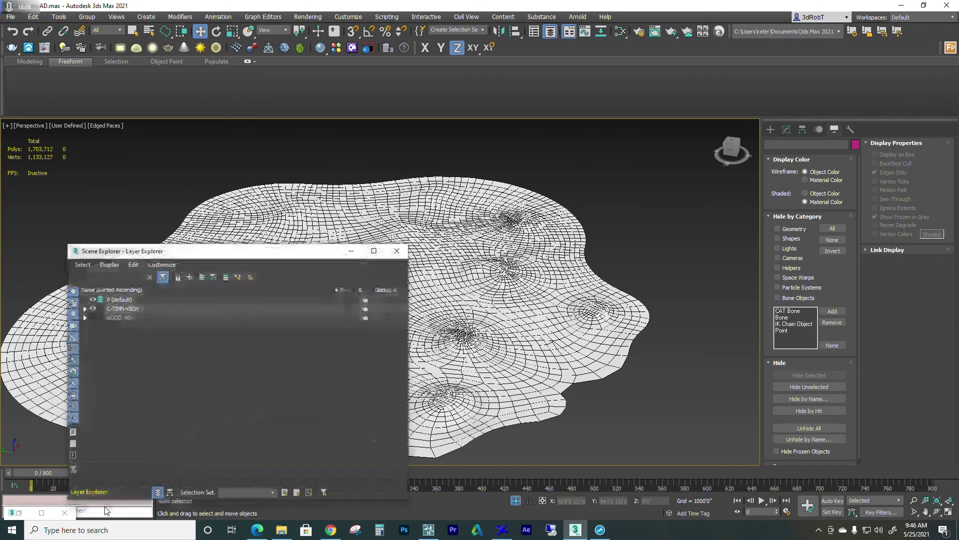
pyautogui.click(93, 317)
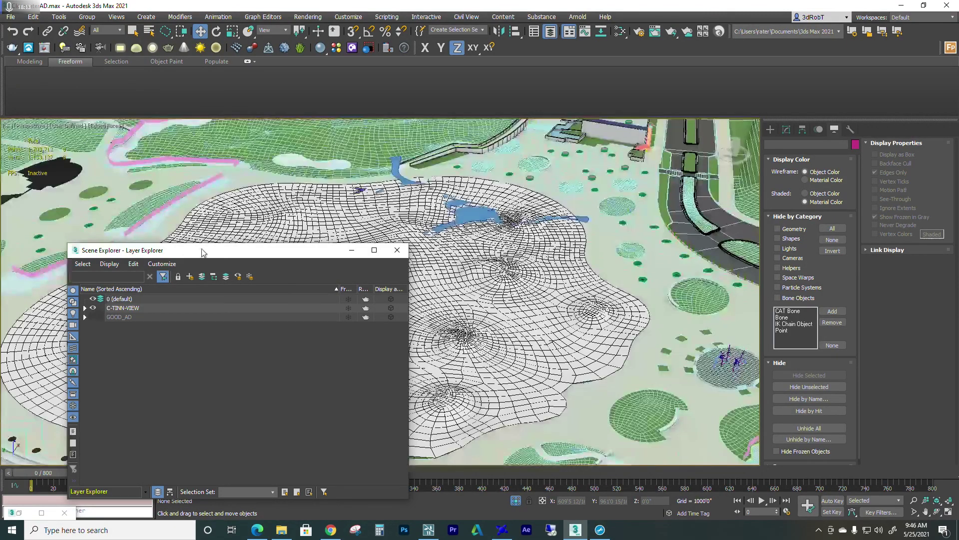
pyautogui.click(93, 307)
pyautogui.click(352, 250)
# Examine the quad mesh of the ground cover strip along the fence and of the surrounding grass areas.
pyautogui.click(449, 281)
pyautogui.scroll(-3, 450, 301)
pyautogui.keyDown('alt'); pyautogui.moveTo(492, 336); pyautogui.dragTo(484, 300, button='middle'); pyautogui.keyUp('alt')
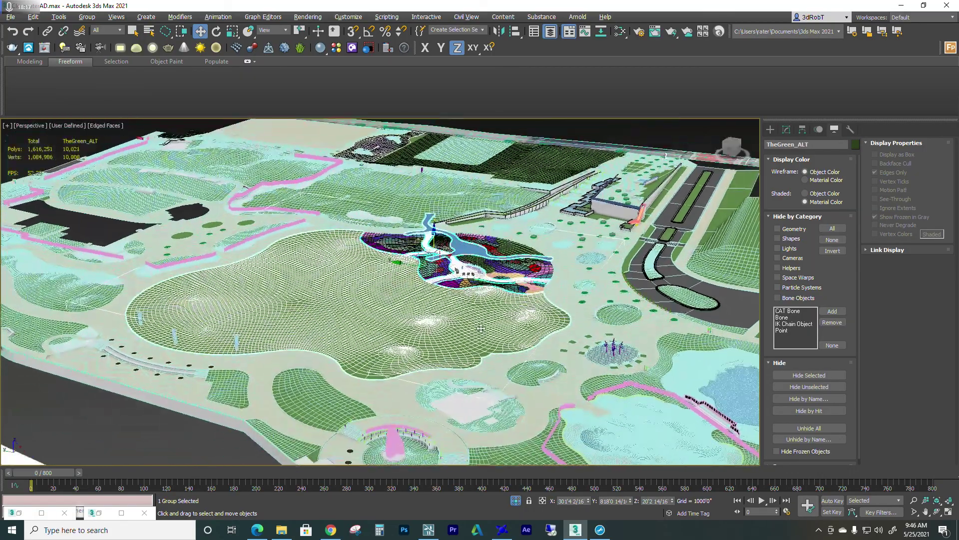
pyautogui.scroll(7, 305, 192)
pyautogui.scroll(4, 304, 192)
pyautogui.moveTo(273, 236); pyautogui.dragTo(312, 295, button='middle')
pyautogui.click(315, 296)
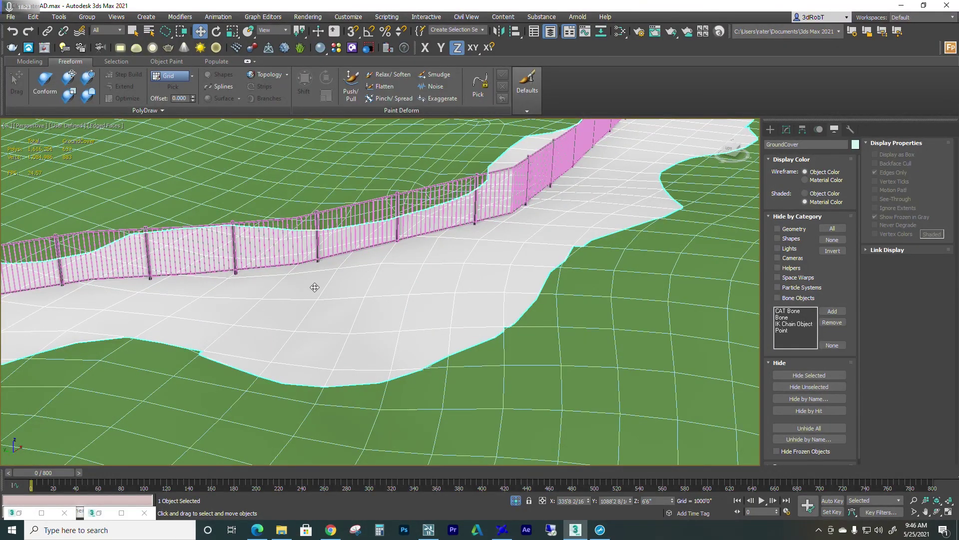
pyautogui.scroll(-2, 371, 274)
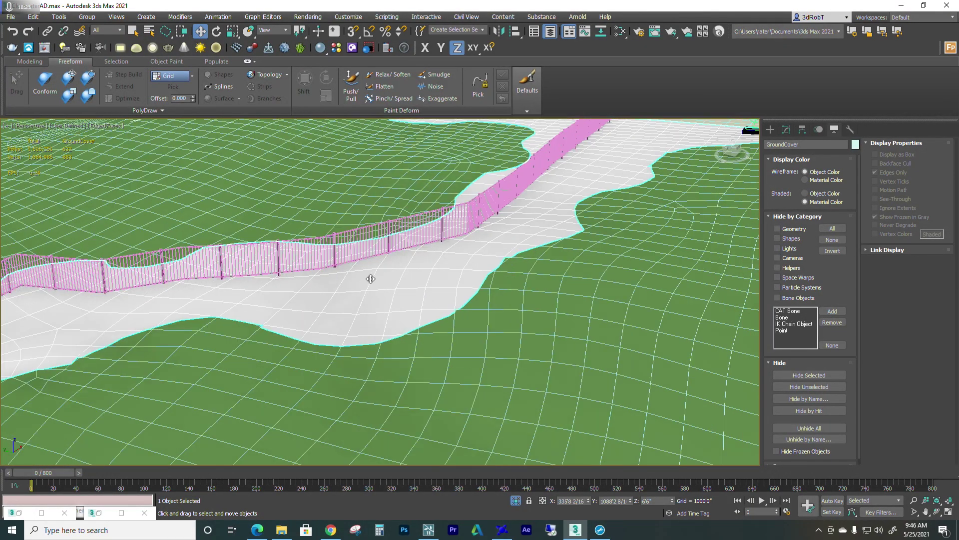
pyautogui.scroll(-4, 381, 293)
pyautogui.scroll(-2, 401, 316)
pyautogui.moveTo(401, 316); pyautogui.dragTo(404, 241, button='middle')
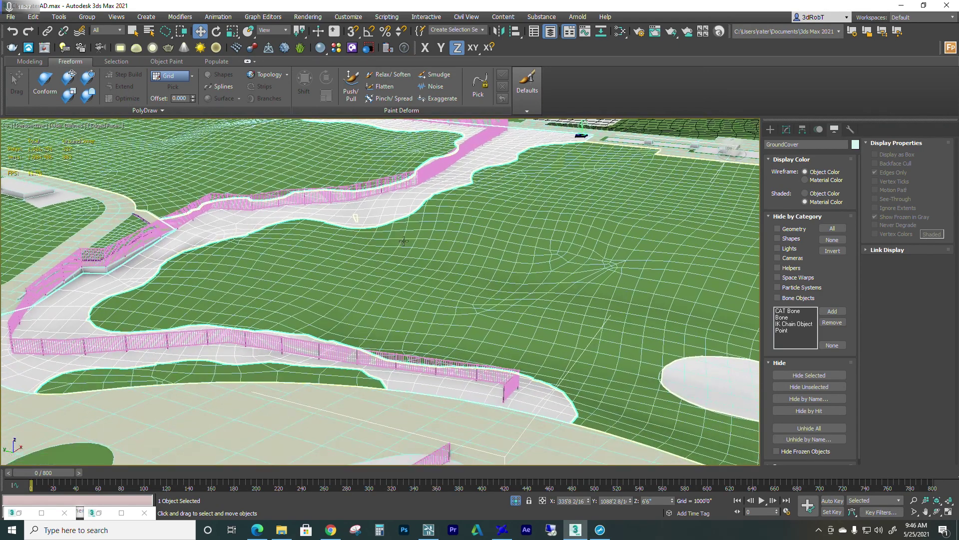
pyautogui.scroll(-6, 482, 291)
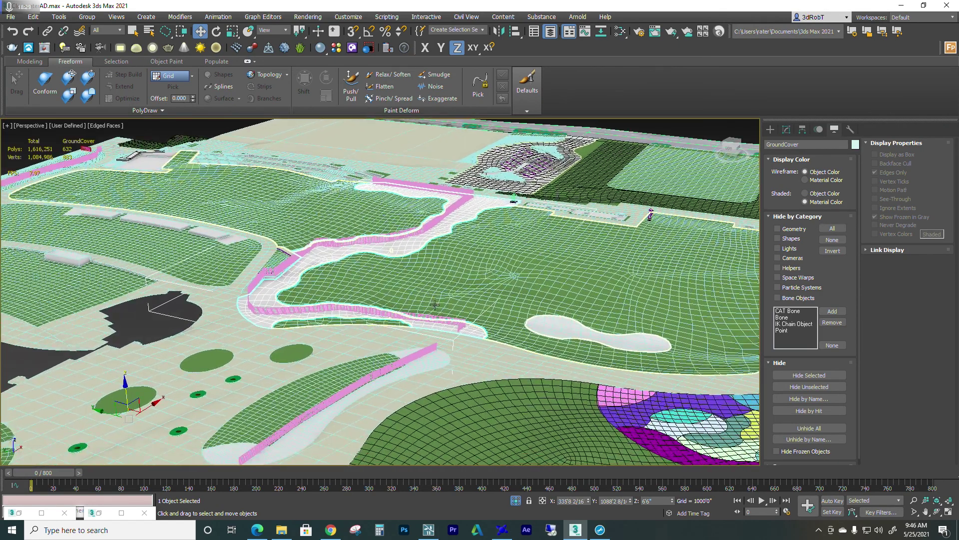
# Select the parking lot surface and examine its mesh with edged faces displayed.
pyautogui.moveTo(435, 305); pyautogui.dragTo(387, 245, button='middle')
pyautogui.scroll(-4, 410, 247)
pyautogui.keyDown('alt'); pyautogui.moveTo(475, 275); pyautogui.dragTo(420, 270, button='middle'); pyautogui.keyUp('alt')
pyautogui.click(616, 160)
pyautogui.moveTo(629, 272); pyautogui.dragTo(415, 273, button='middle')
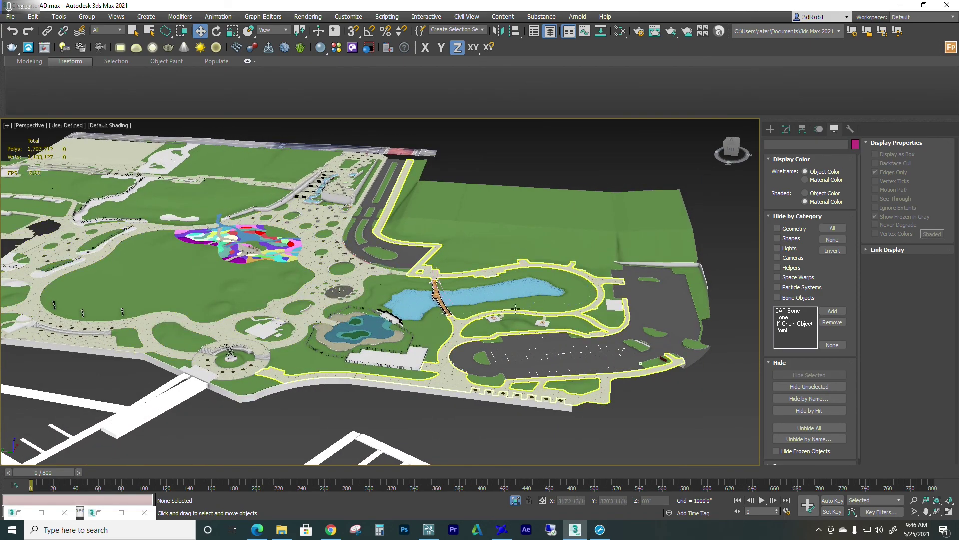
pyautogui.scroll(6, 619, 348)
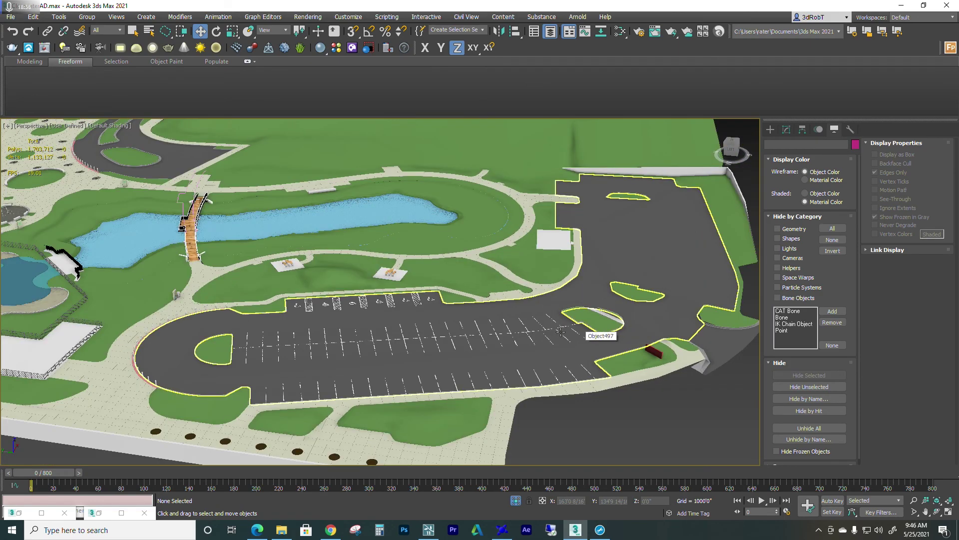
pyautogui.click(582, 281)
pyautogui.press('F4')
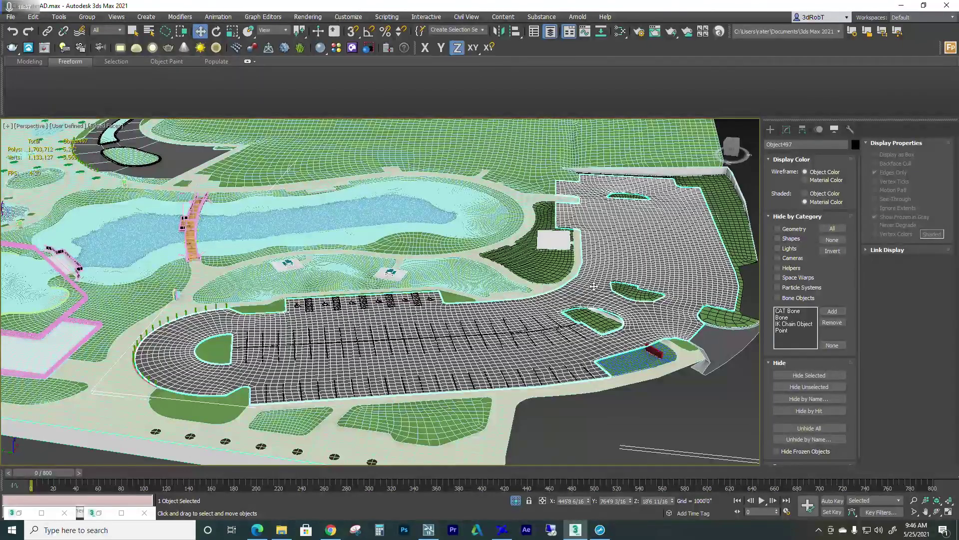
# Select the parking lot striping and switch off its Shell and Edit Poly modifiers.
pyautogui.click(548, 344)
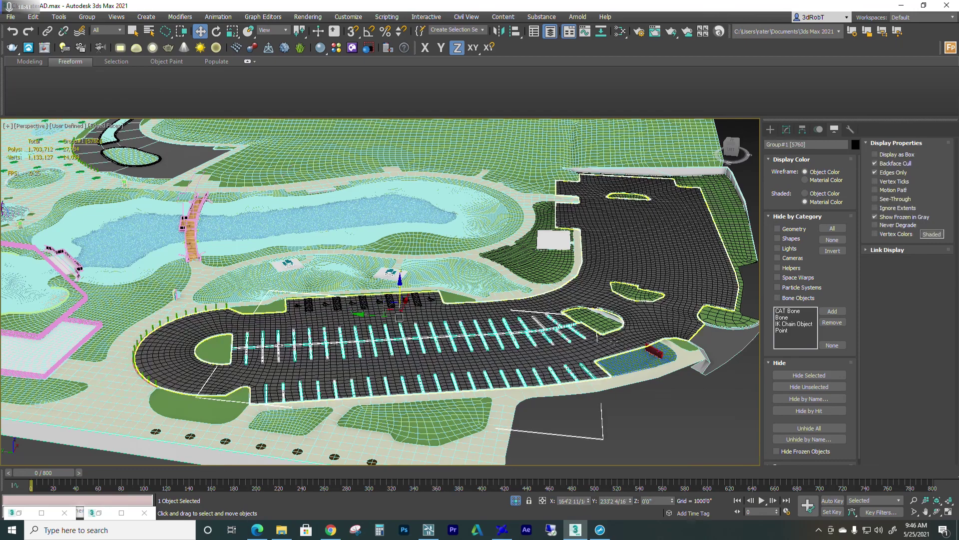
pyautogui.click(786, 130)
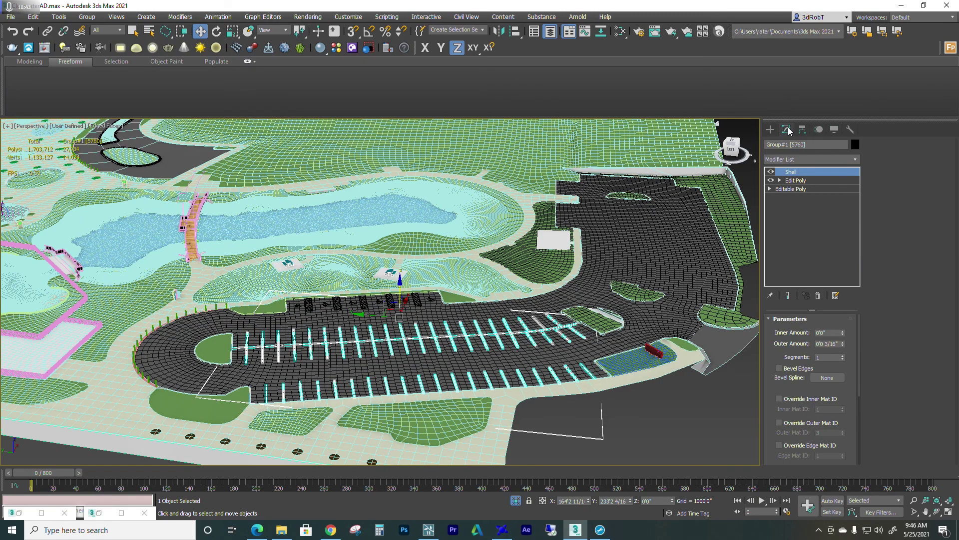
pyautogui.click(771, 171)
pyautogui.click(771, 180)
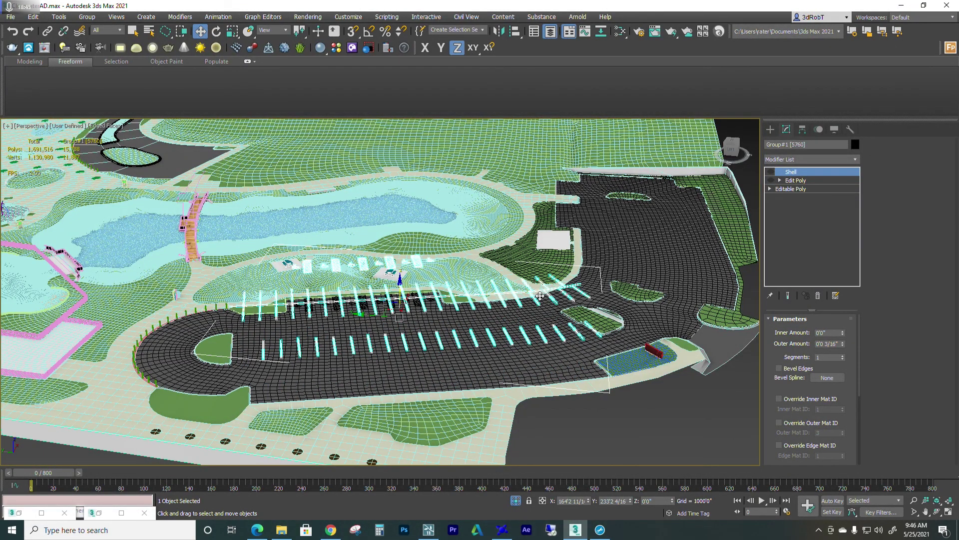
# Examine the unmodified striping against the parking lot surface from above and in perspective.
pyautogui.press('t')
pyautogui.press('p')
pyautogui.scroll(-10, 416, 321)
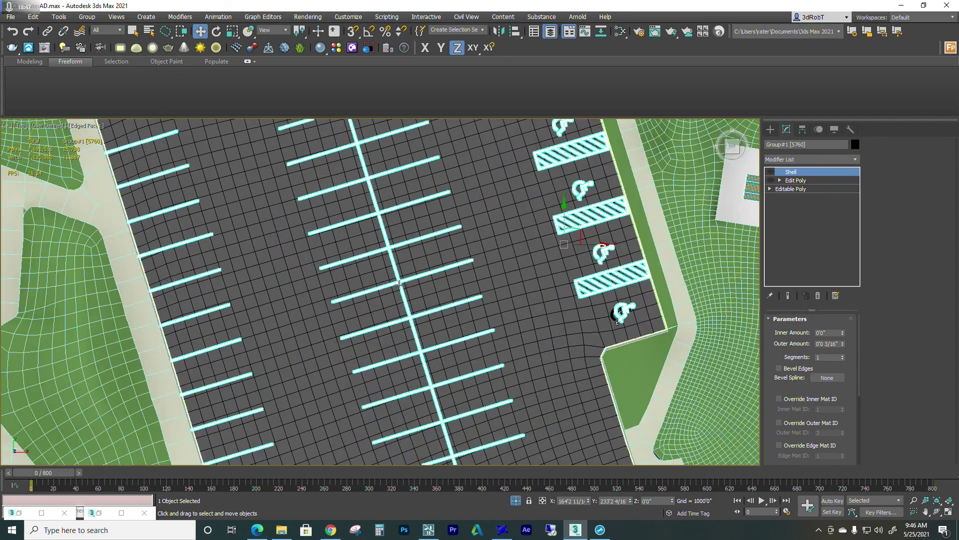
pyautogui.scroll(1, 422, 299)
pyautogui.scroll(6, 422, 300)
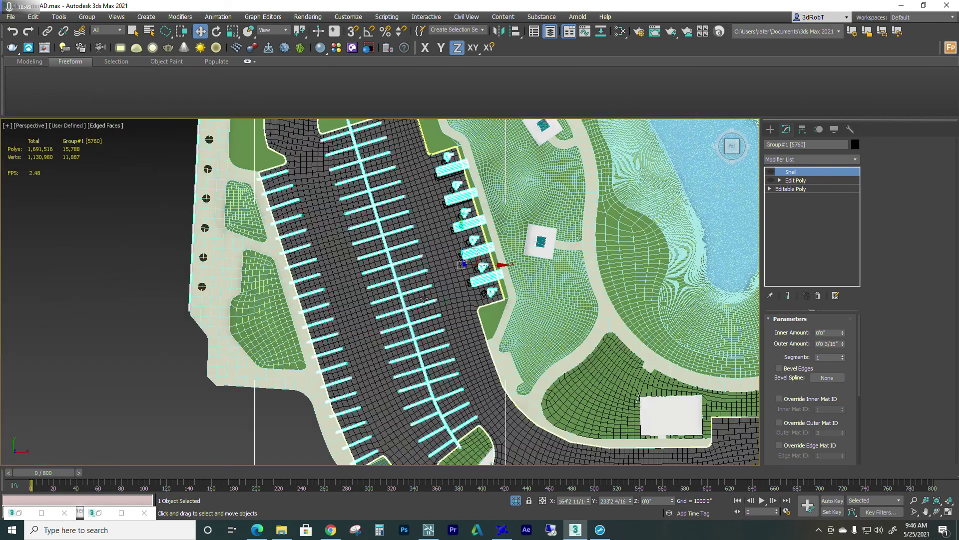
pyautogui.keyDown('alt'); pyautogui.moveTo(422, 300); pyautogui.dragTo(509, 317, button='middle'); pyautogui.keyUp('alt')
pyautogui.scroll(3, 452, 335)
# Reselect the parking lot striping and switch its Shell and Edit Poly modifiers back on.
pyautogui.click(452, 335)
pyautogui.click(523, 314)
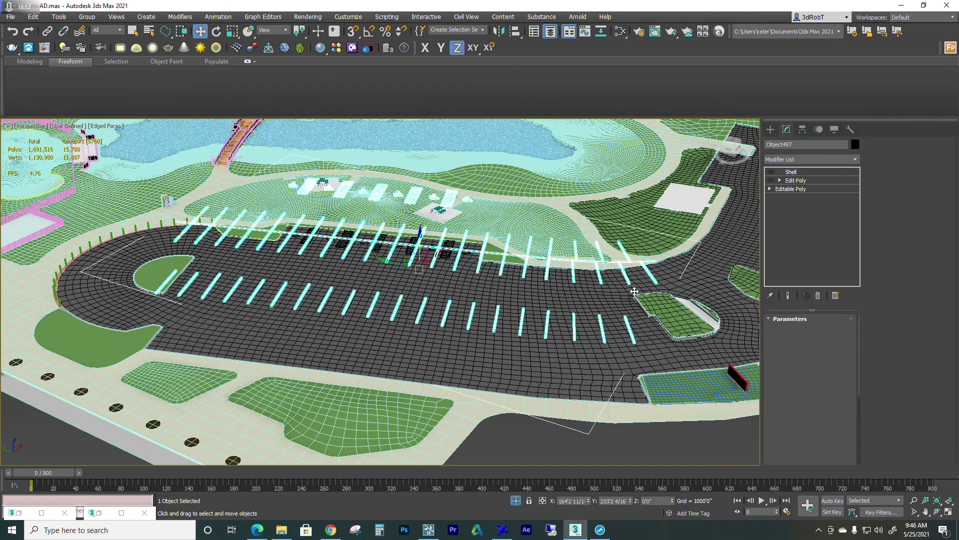
pyautogui.click(793, 181)
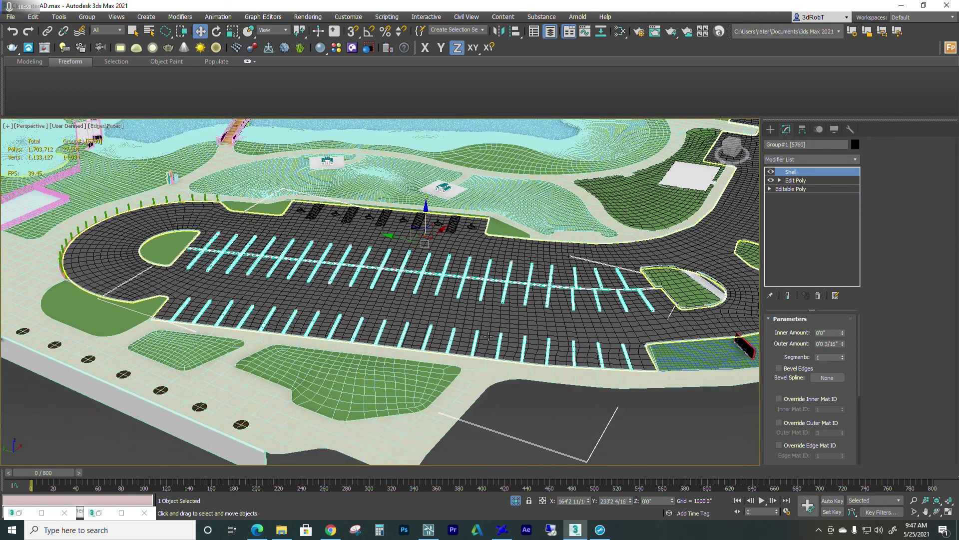
# Select the parking lot surface and examine its retopologized mesh beneath the striping.
pyautogui.scroll(-5, 493, 322)
pyautogui.keyDown('alt'); pyautogui.moveTo(493, 322); pyautogui.dragTo(457, 352, button='middle'); pyautogui.keyUp('alt')
pyautogui.scroll(5, 419, 270)
pyautogui.scroll(-5, 421, 306)
pyautogui.scroll(2, 435, 331)
pyautogui.scroll(-5, 421, 372)
pyautogui.scroll(12, 441, 353)
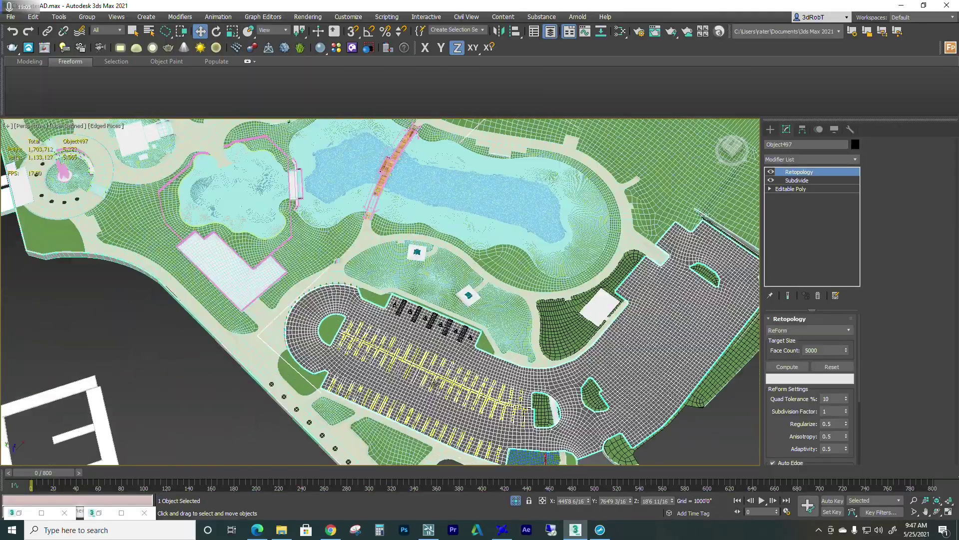
pyautogui.scroll(5, 441, 345)
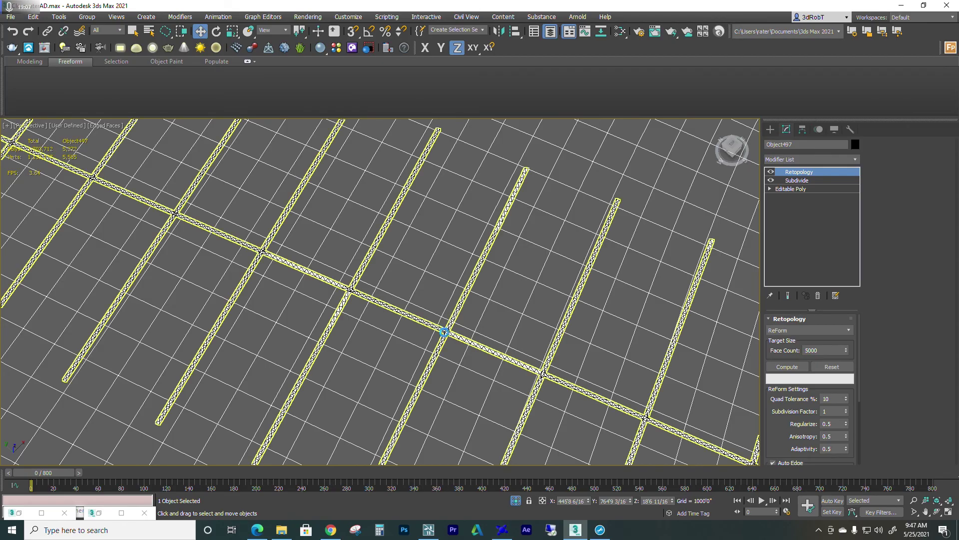
# Select the parking lot striping and inspect up close how it follows the pavement, with and without edged faces.
pyautogui.click(445, 332)
pyautogui.scroll(-5, 445, 333)
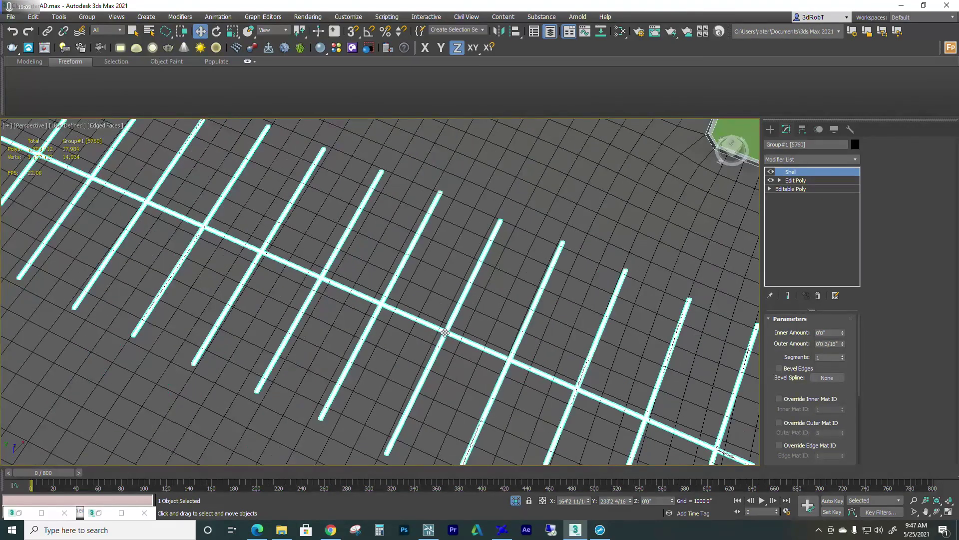
pyautogui.keyDown('alt'); pyautogui.moveTo(445, 332); pyautogui.dragTo(477, 278, button='middle'); pyautogui.keyUp('alt')
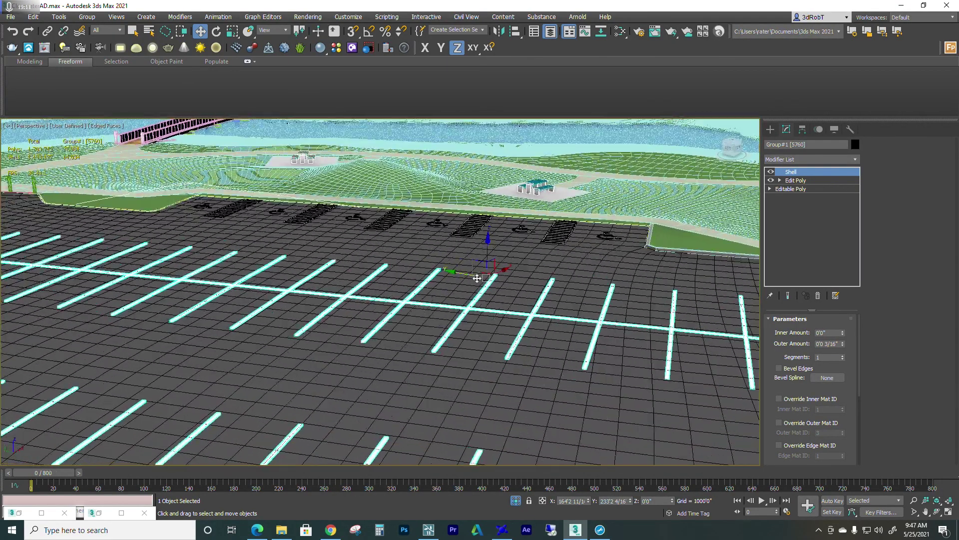
pyautogui.scroll(6, 468, 301)
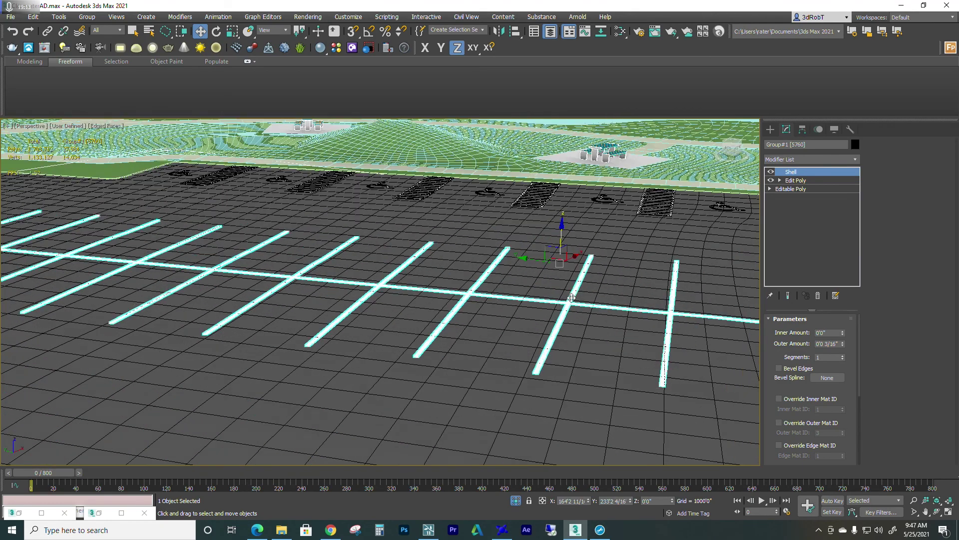
pyautogui.press('F4')
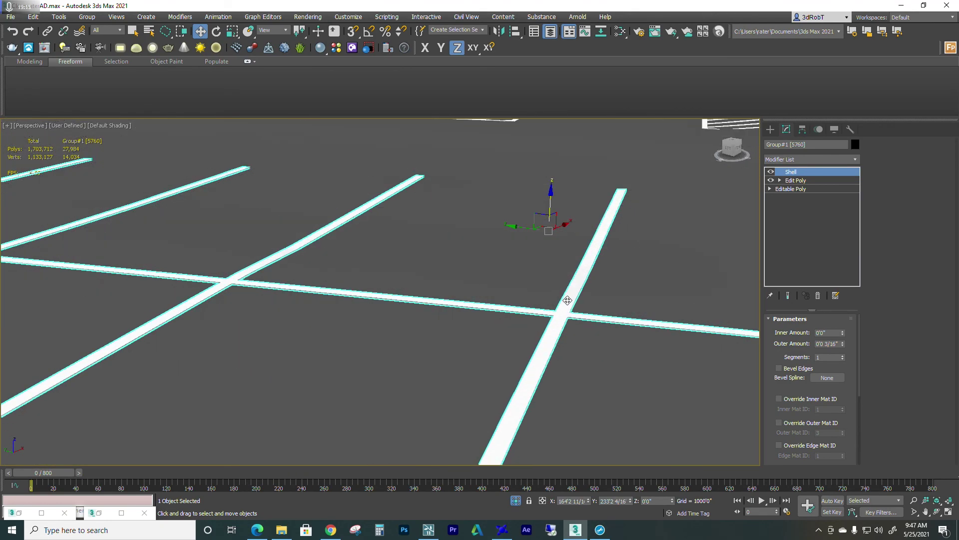
pyautogui.press('F4')
pyautogui.scroll(-6, 568, 300)
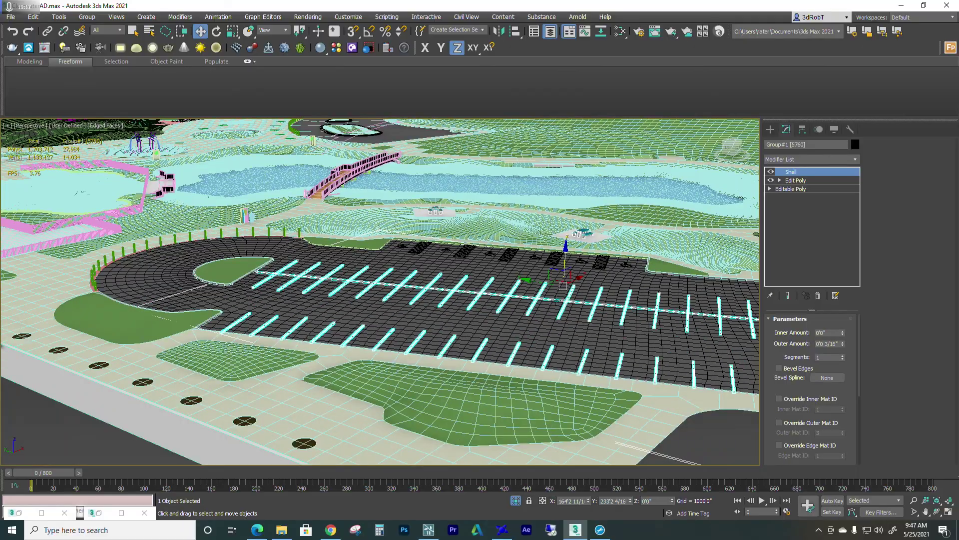
# Turn off edged faces, examine the mounded green within the whole shaded site, and select the TheGreen_ALT group.
pyautogui.keyDown('alt'); pyautogui.moveTo(557, 300); pyautogui.dragTo(577, 353, button='middle'); pyautogui.keyUp('alt')
pyautogui.scroll(-4, 552, 309)
pyautogui.scroll(-5, 551, 309)
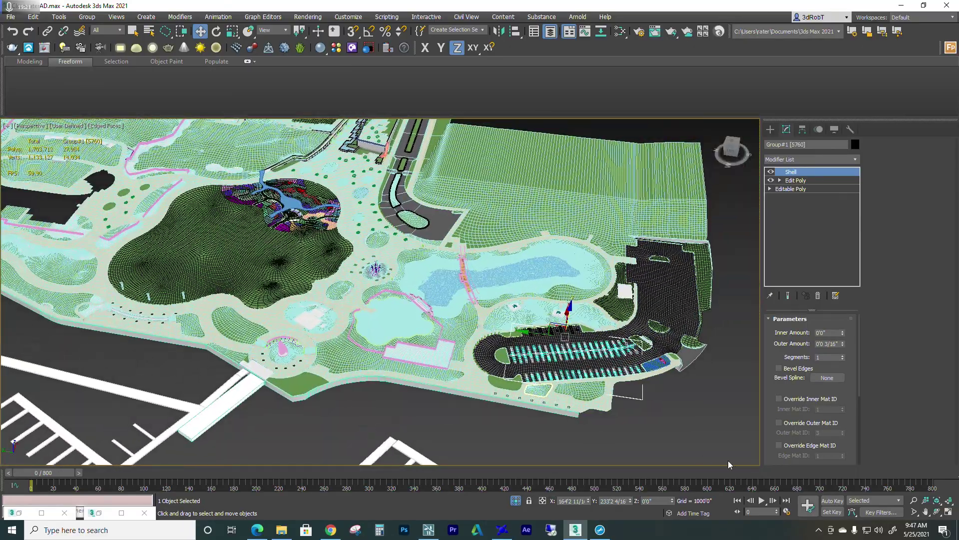
pyautogui.press('F4')
pyautogui.click(709, 436)
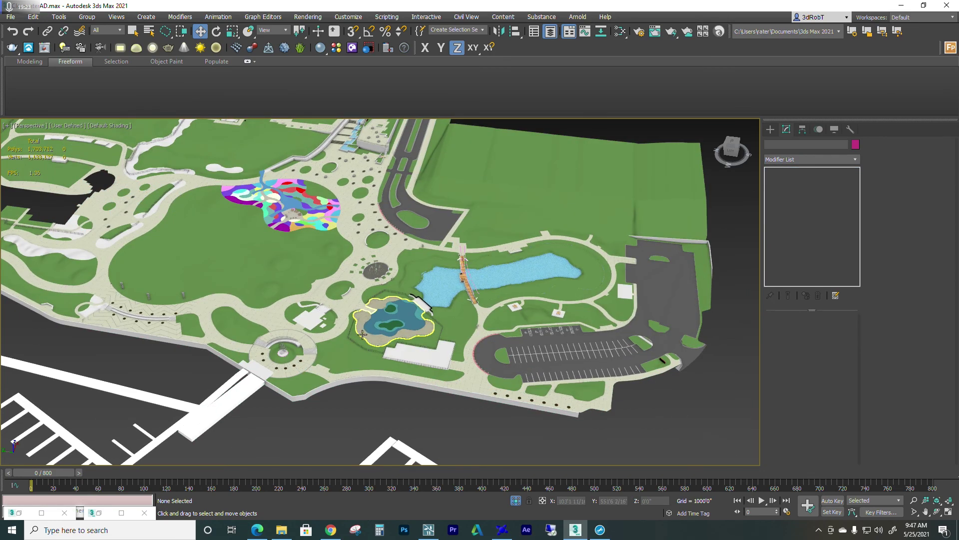
pyautogui.scroll(-3, 357, 336)
pyautogui.keyDown('alt'); pyautogui.moveTo(357, 335); pyautogui.dragTo(474, 344, button='middle'); pyautogui.keyUp('alt')
pyautogui.scroll(10, 474, 344)
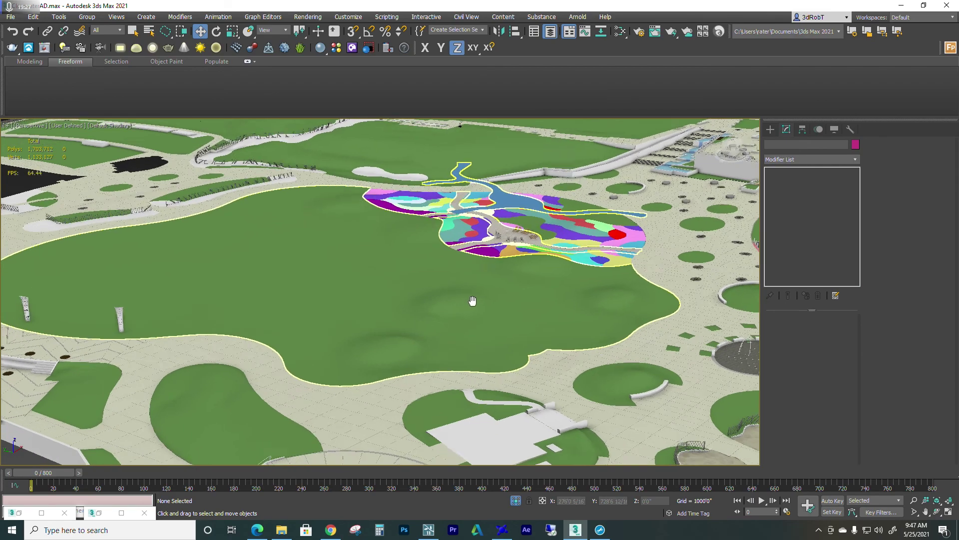
pyautogui.scroll(-3, 434, 302)
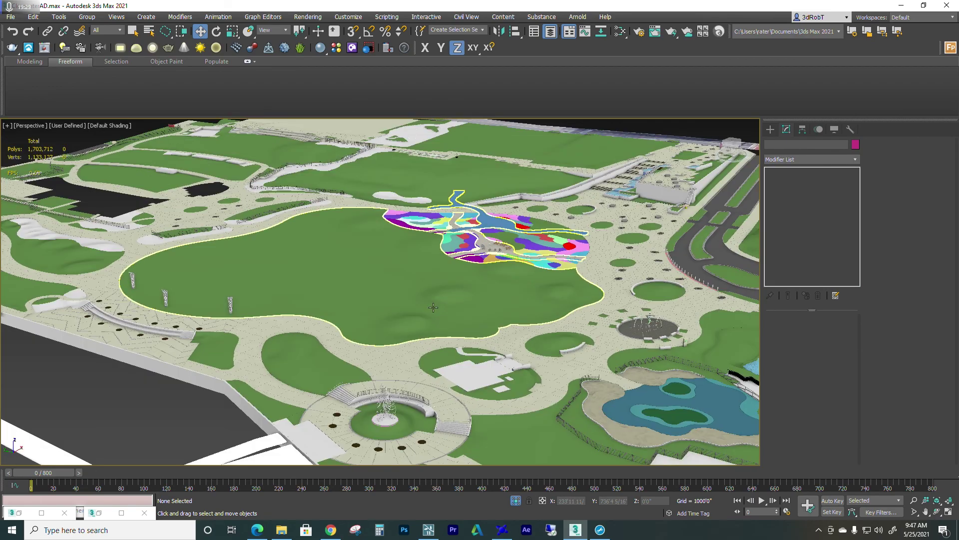
pyautogui.keyDown('alt'); pyautogui.moveTo(439, 350); pyautogui.dragTo(531, 343, button='middle'); pyautogui.keyUp('alt')
pyautogui.click(509, 329)
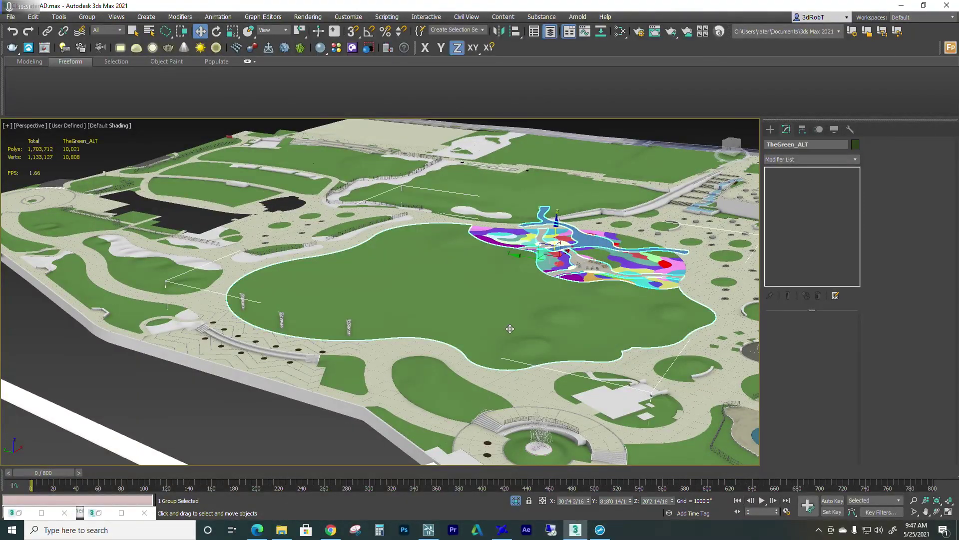